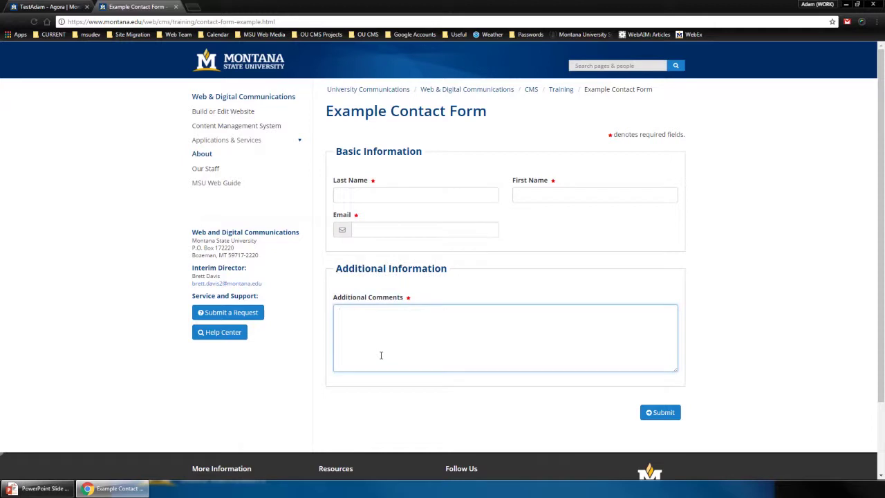
# Try the example form's Last Name and Email fields, then advance the presentation one slide
pyautogui.click(340, 195)
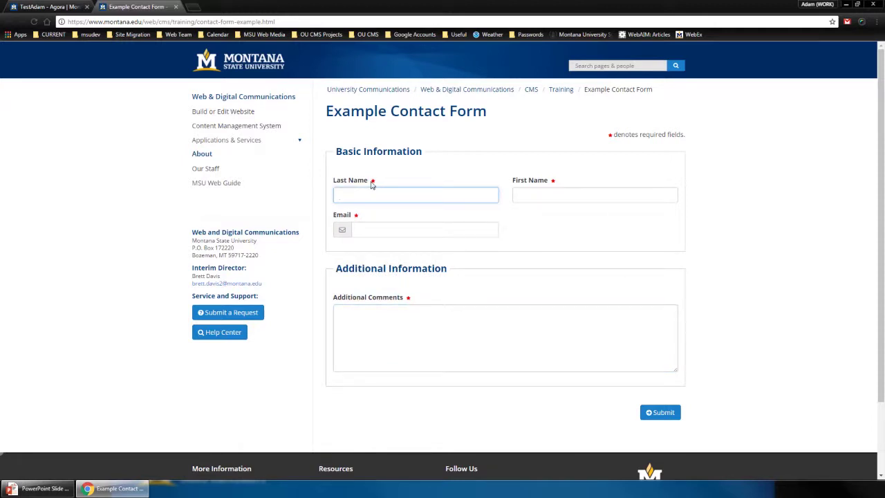
pyautogui.click(355, 229)
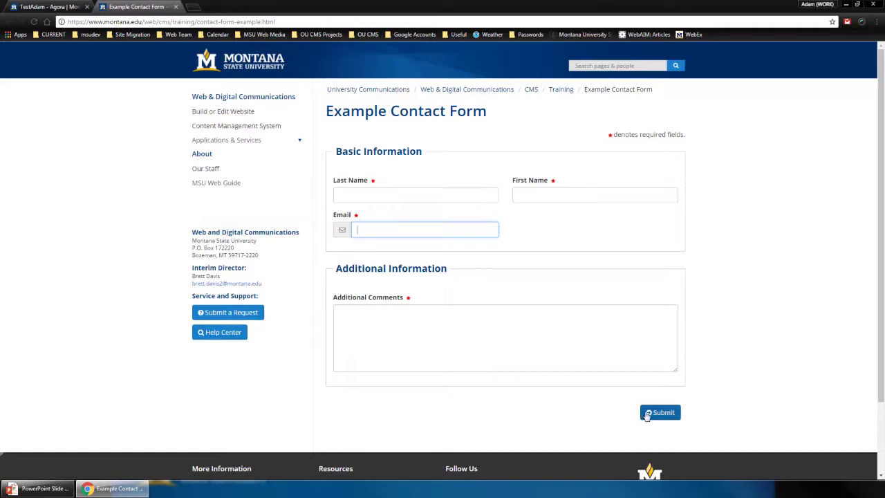
pyautogui.hotkey('alt', 'Tab')
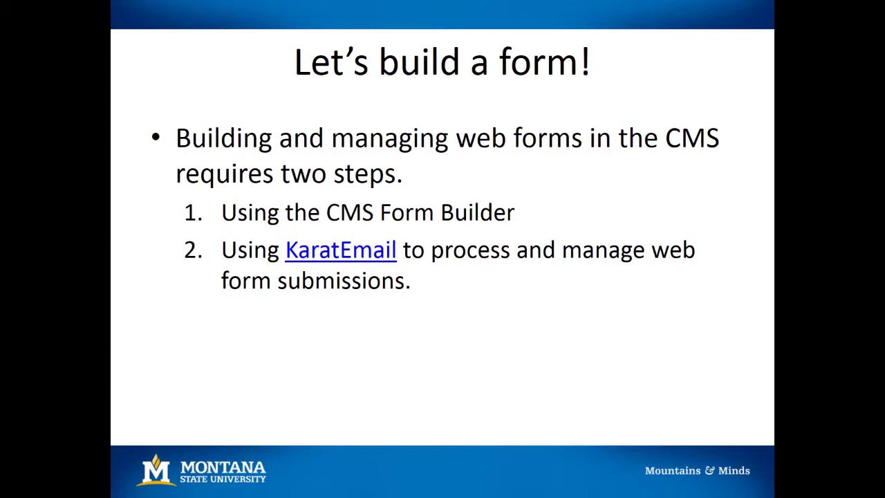
pyautogui.press('Right')
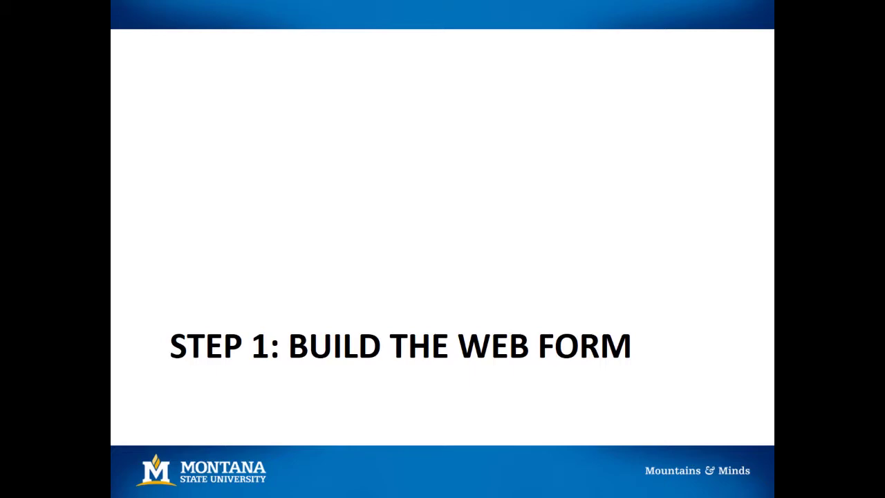
pyautogui.hotkey('alt', 'Tab')
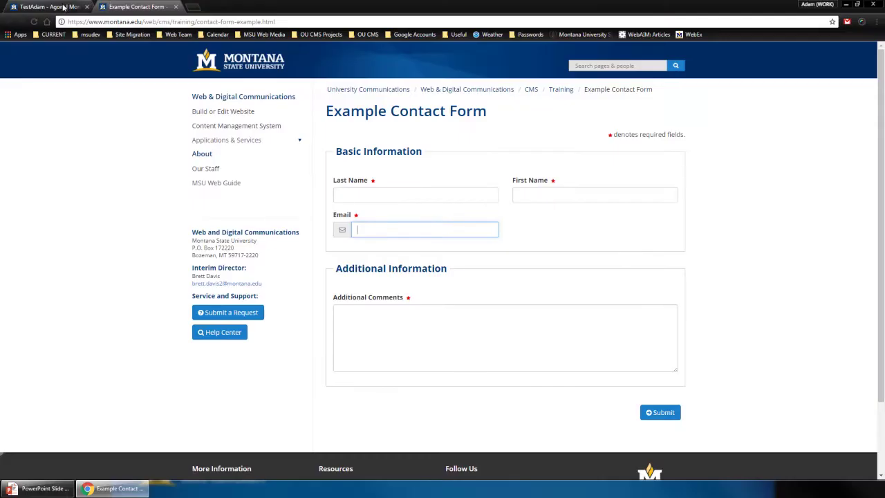
# Sign in to OU Campus from the TestAdam page's hidden edit link with the username and password
pyautogui.click(62, 7)
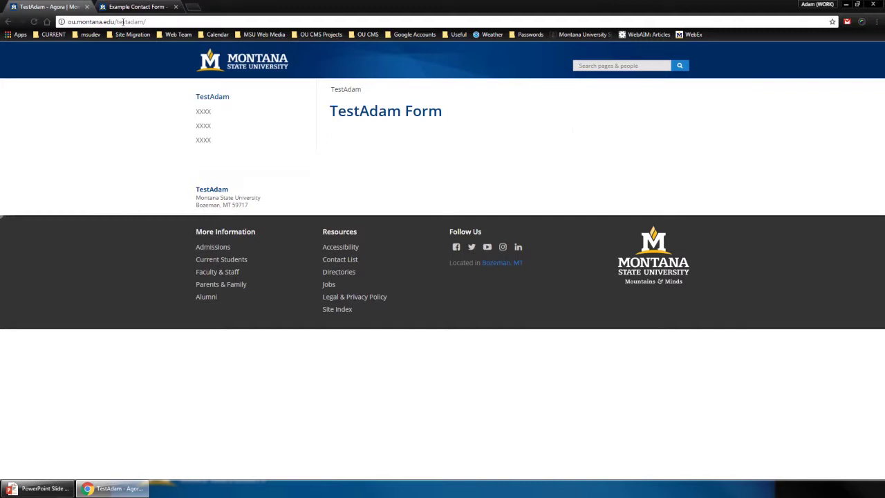
pyautogui.click(2, 221)
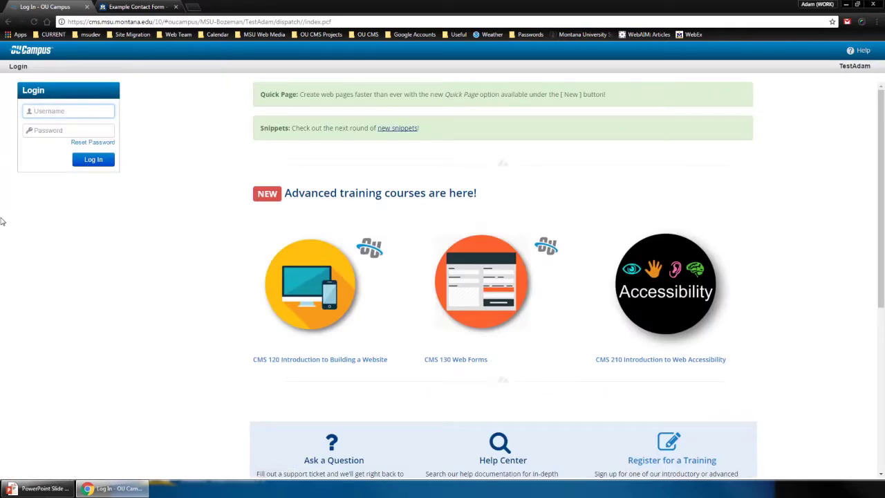
pyautogui.write('d67s784')
pyautogui.press('Tab')
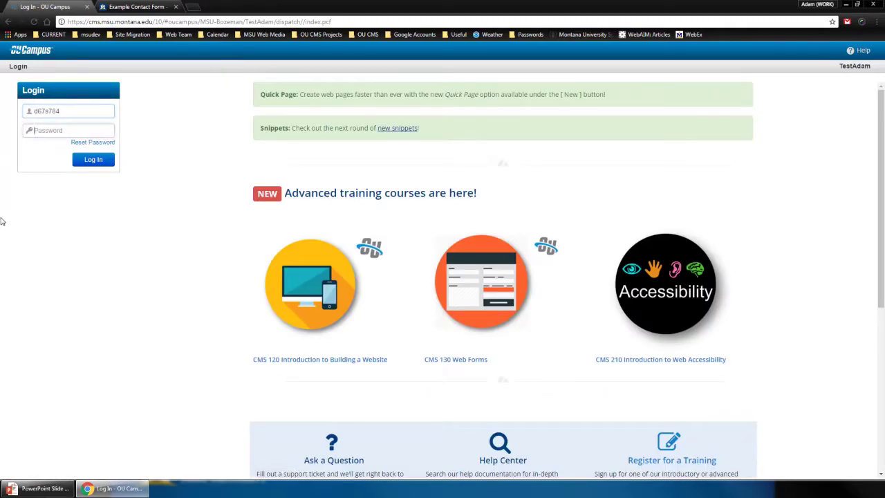
pyautogui.write('•••••••••')
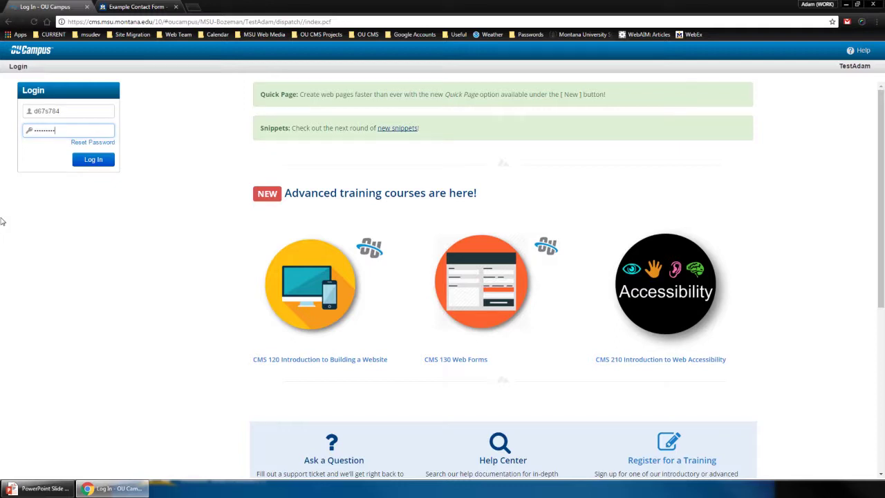
pyautogui.press('Return')
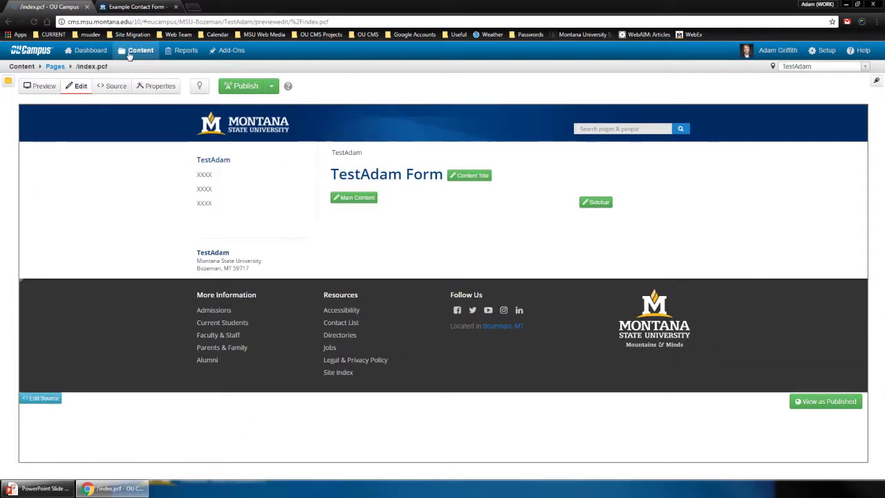
# Start a new Form asset from the site's Assets list
pyautogui.moveTo(130, 55)
pyautogui.click(141, 81)
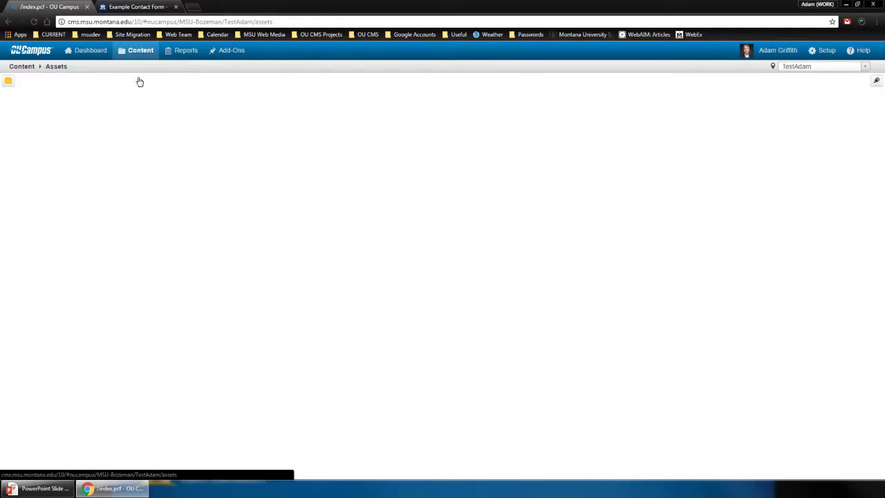
pyautogui.click(668, 93)
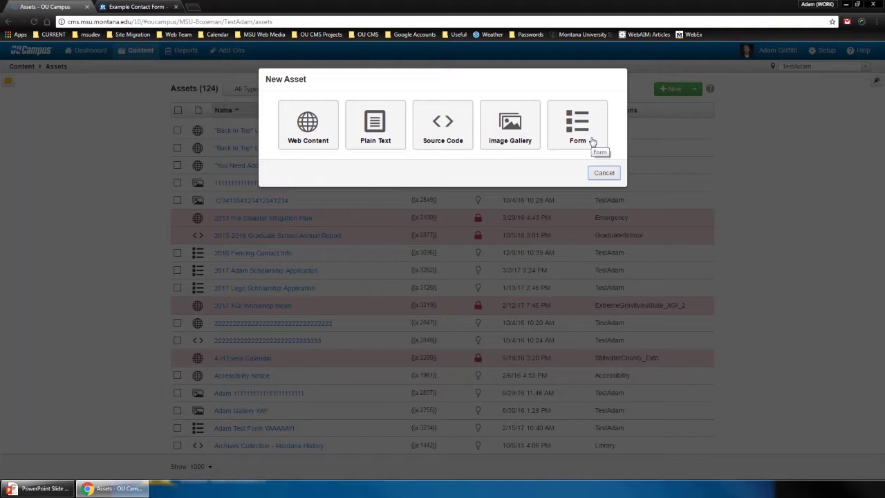
pyautogui.click(589, 141)
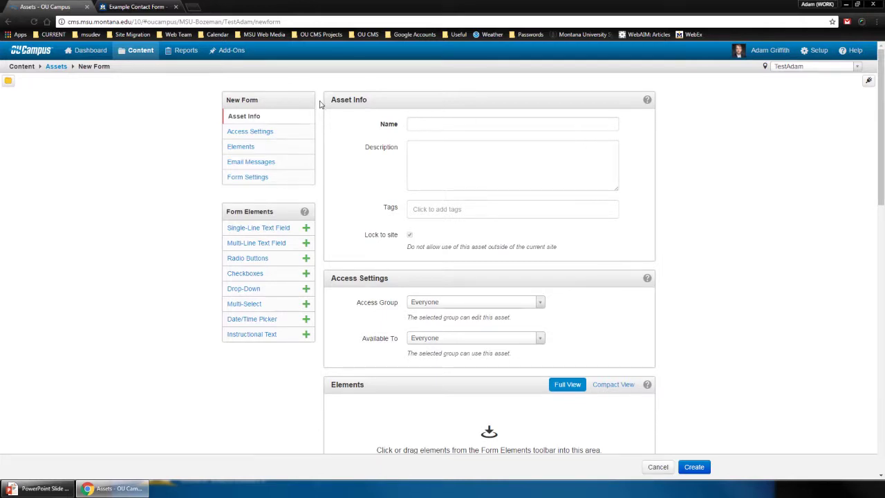
# Browse the Access, Elements, Email Messages and Form Settings sections, then return to Asset Info
pyautogui.click(267, 131)
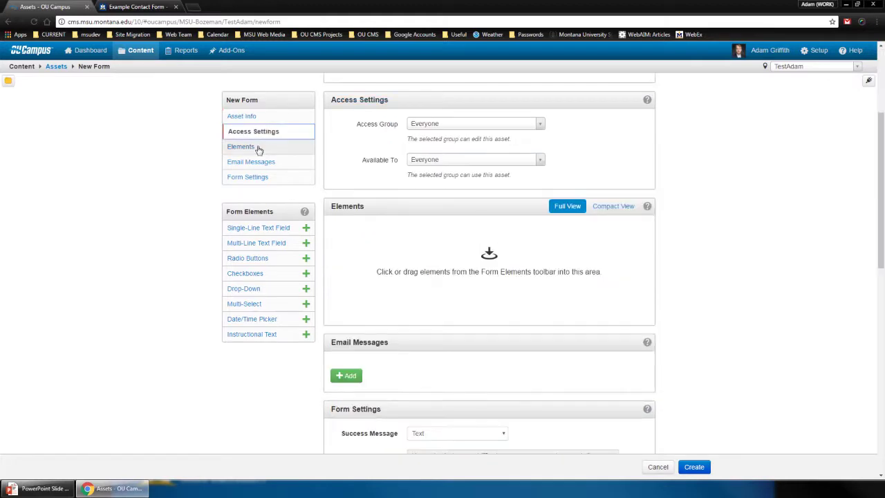
pyautogui.click(257, 148)
pyautogui.click(260, 164)
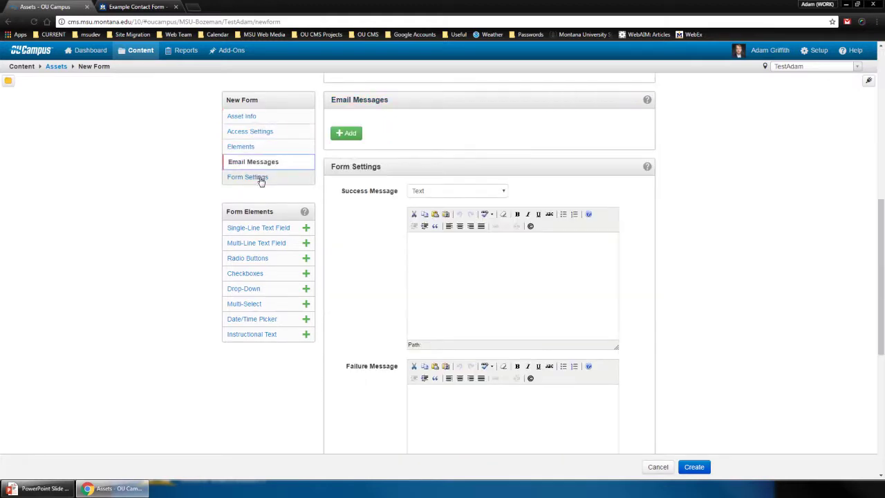
pyautogui.click(259, 178)
pyautogui.click(253, 117)
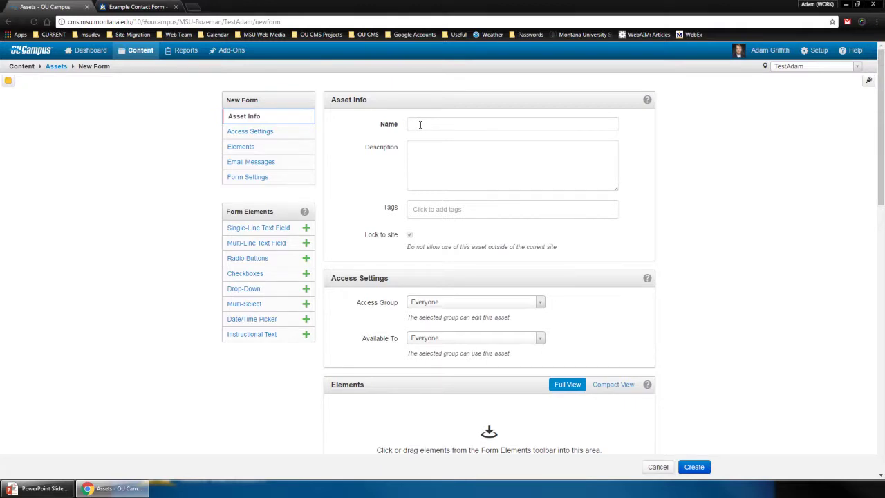
# Name the new form 'My Test Form 2017'
pyautogui.click(420, 124)
pyautogui.write('My')
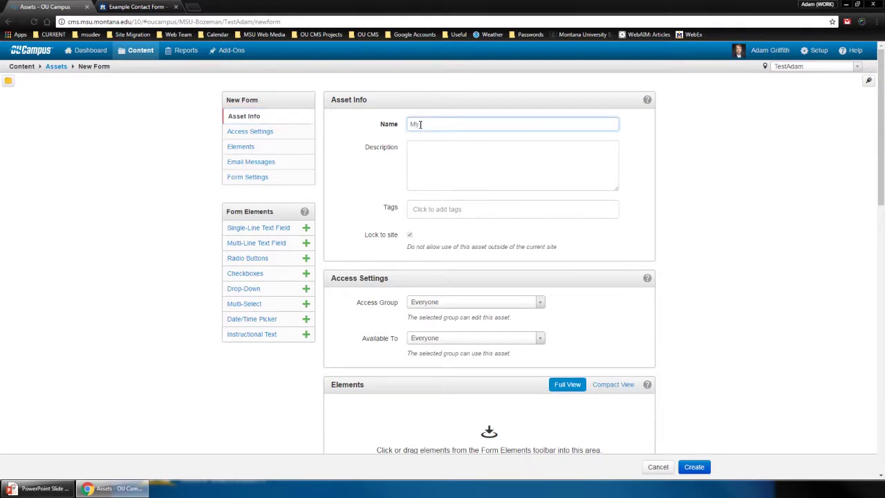
pyautogui.write(' Test Form')
pyautogui.write('2017')
# Set both Access Group and Available To to TestAdam
pyautogui.click(430, 304)
pyautogui.write('testada')
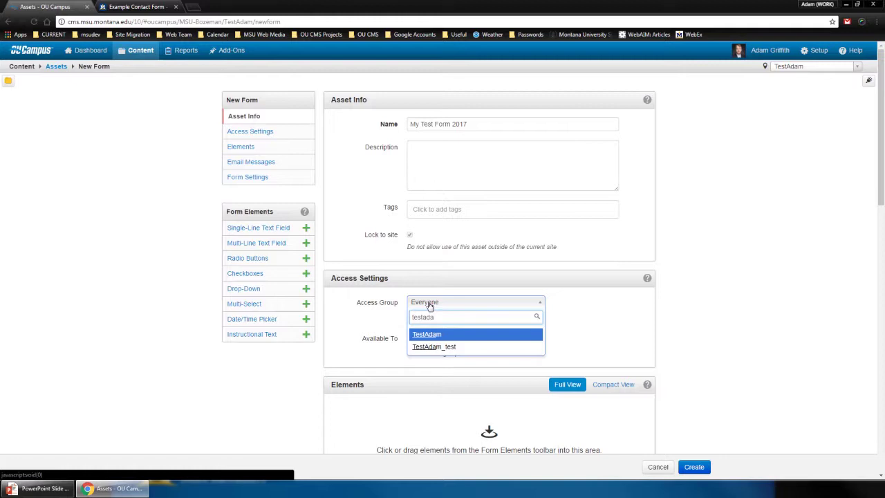
pyautogui.press('Return')
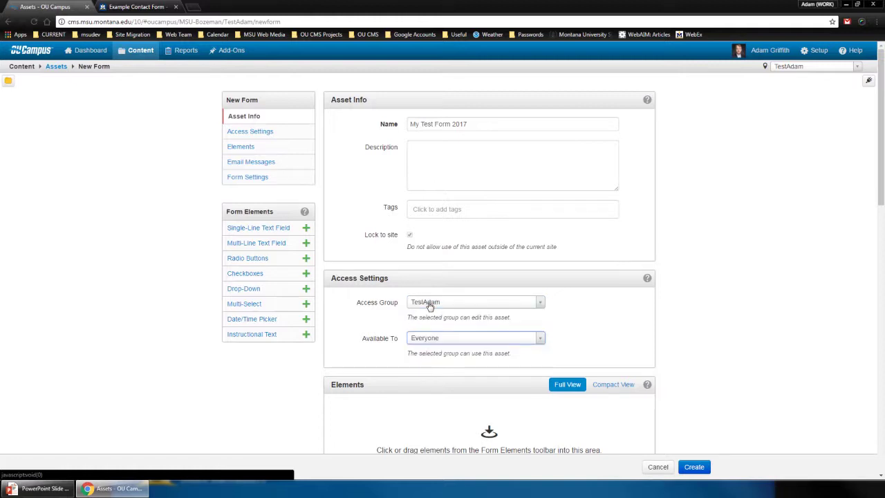
pyautogui.write('testada')
pyautogui.press('Return')
pyautogui.click(586, 322)
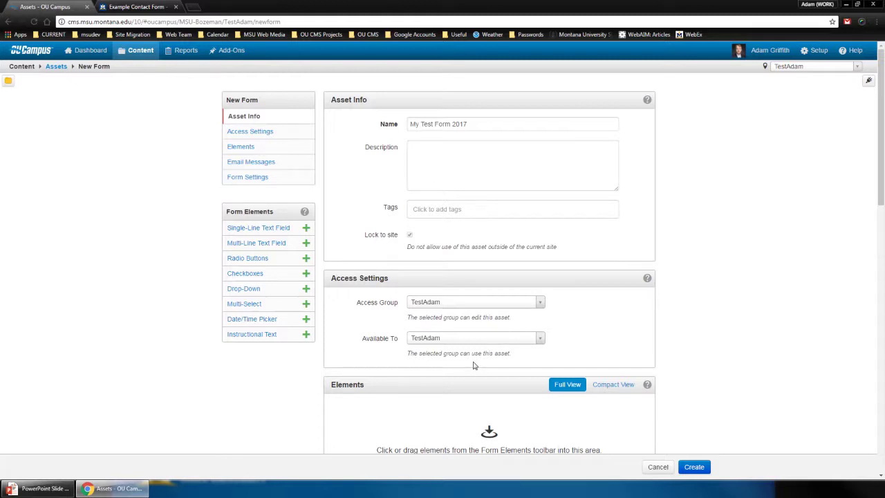
# Add a single-line and a multi-line text field, reorder them, then delete the multi-line one
pyautogui.scroll(-3, 589, 349)
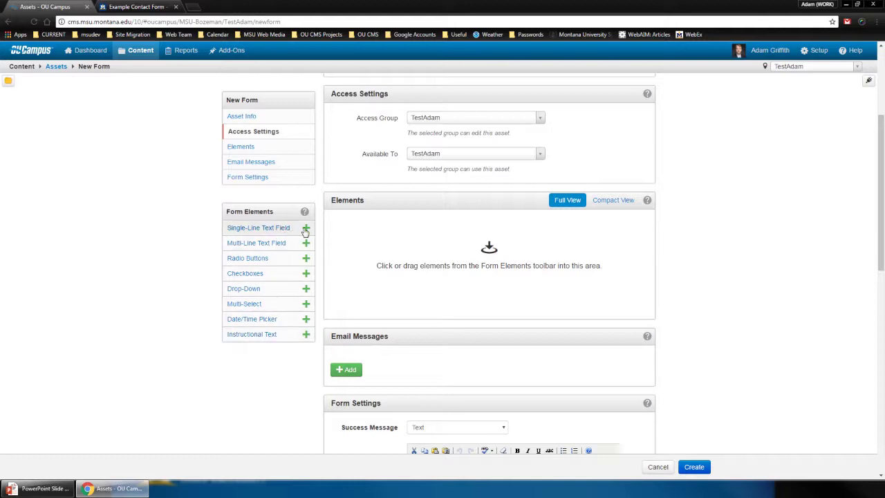
pyautogui.click(306, 229)
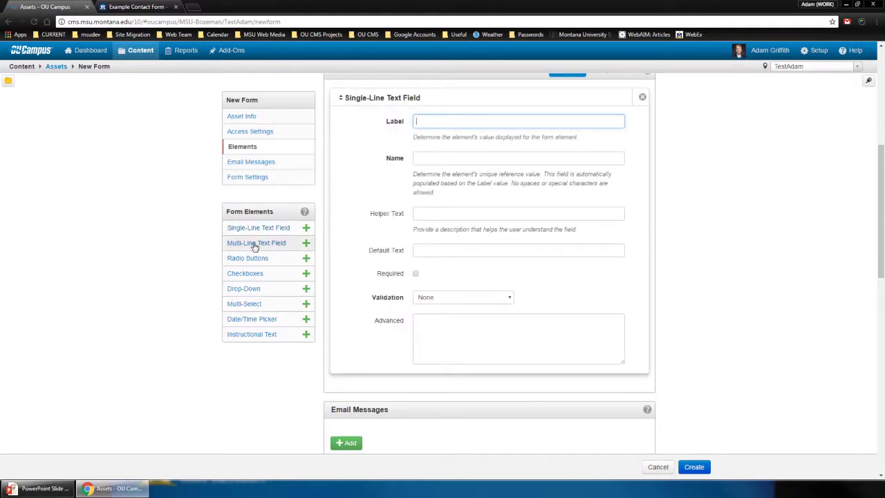
pyautogui.moveTo(254, 246); pyautogui.dragTo(360, 123)
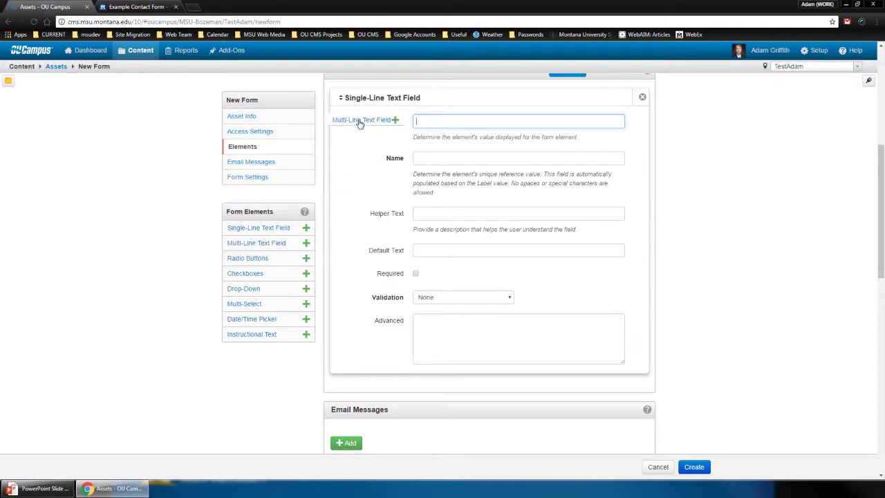
pyautogui.moveTo(359, 123); pyautogui.dragTo(359, 122)
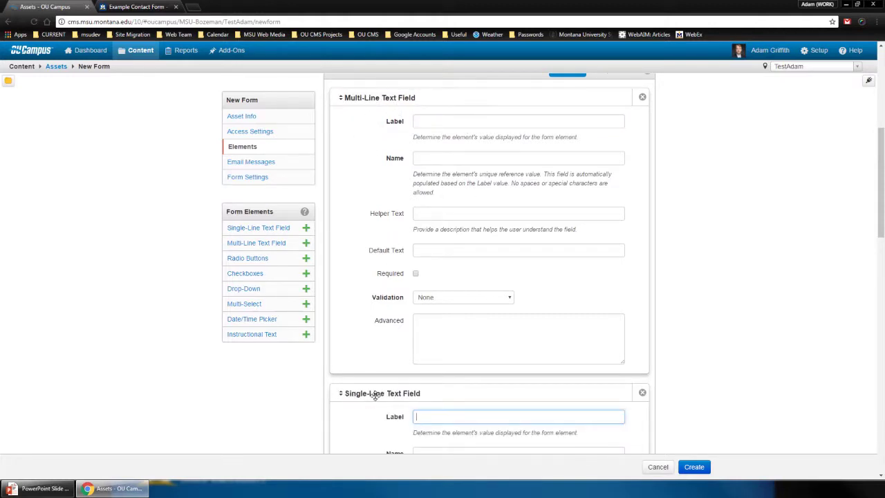
pyautogui.moveTo(375, 395); pyautogui.dragTo(379, 121)
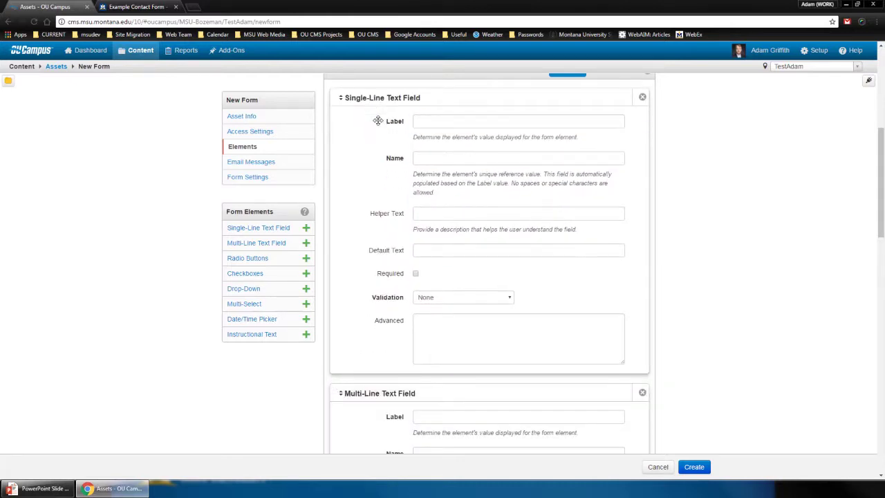
pyautogui.click(643, 394)
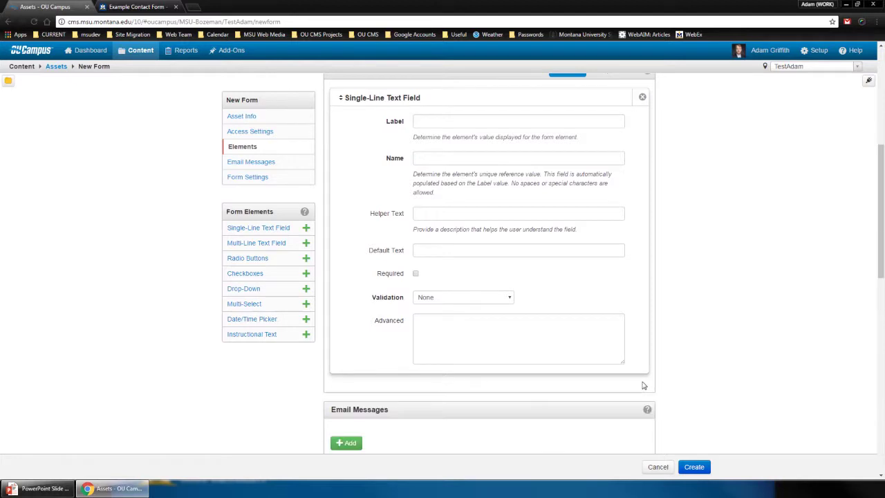
# Add a second multi-line text field and delete it again, leaving only the single-line field
pyautogui.click(306, 245)
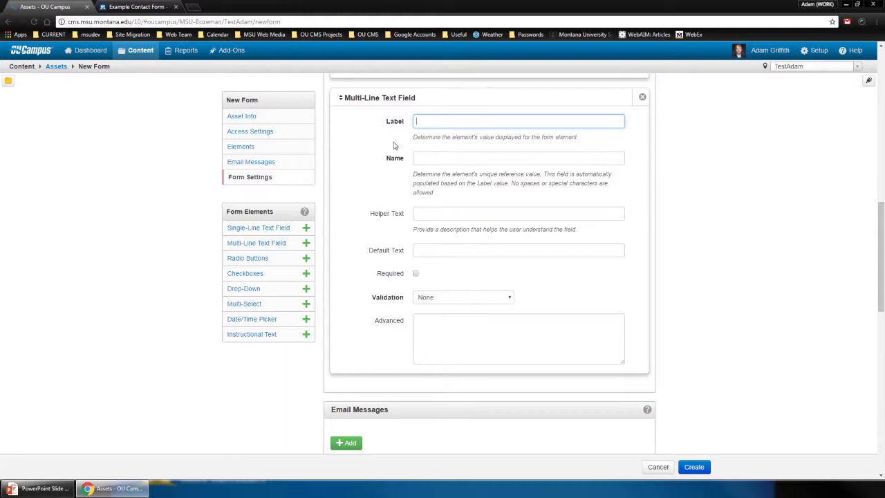
pyautogui.scroll(1, 569, 178)
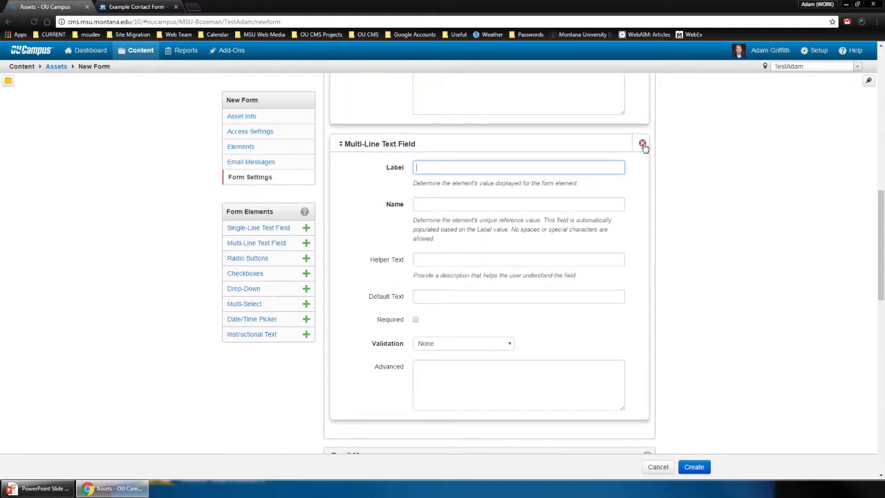
pyautogui.click(642, 144)
pyautogui.scroll(3, 532, 244)
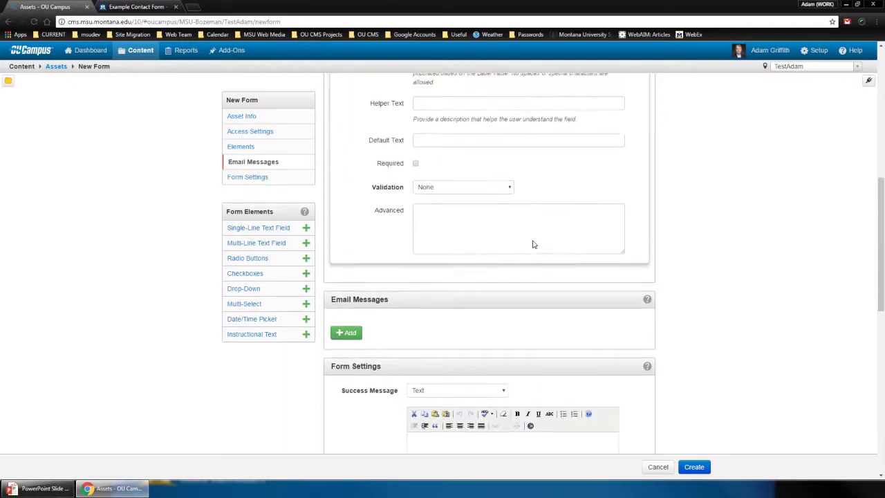
pyautogui.scroll(4, 532, 245)
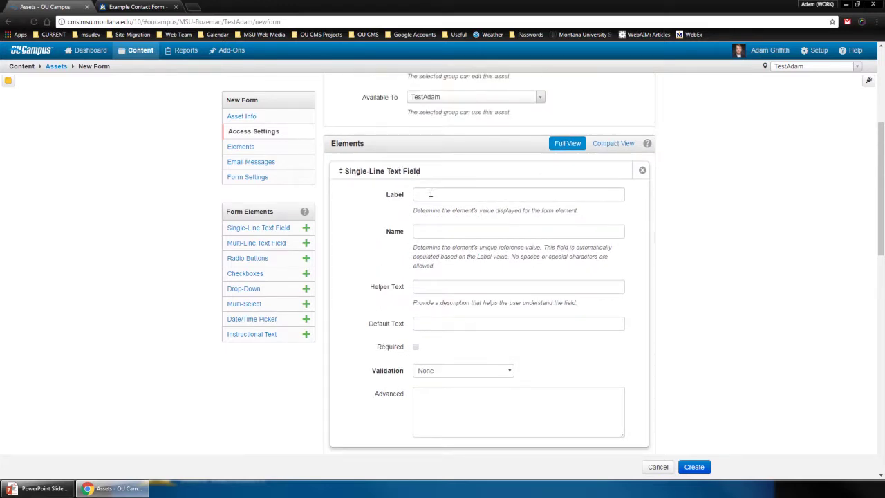
# Look over the single-line field's name and advanced settings, then view the Example Contact Form page
pyautogui.click(427, 231)
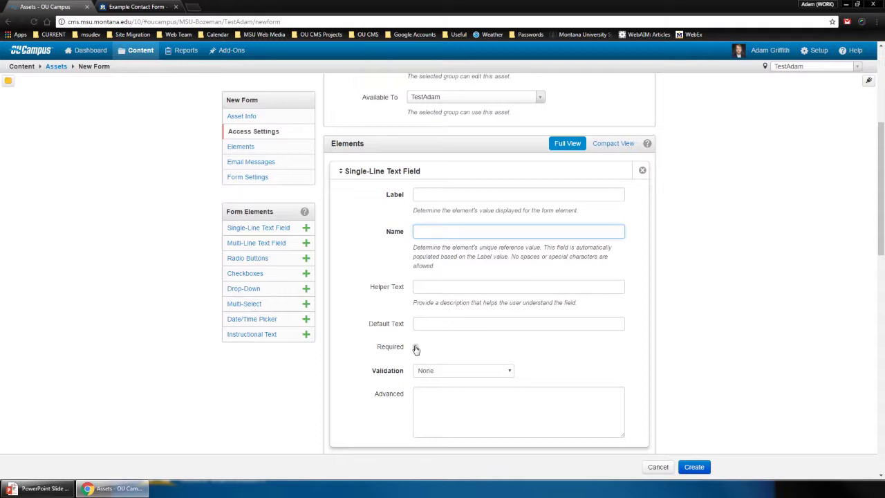
pyautogui.click(428, 402)
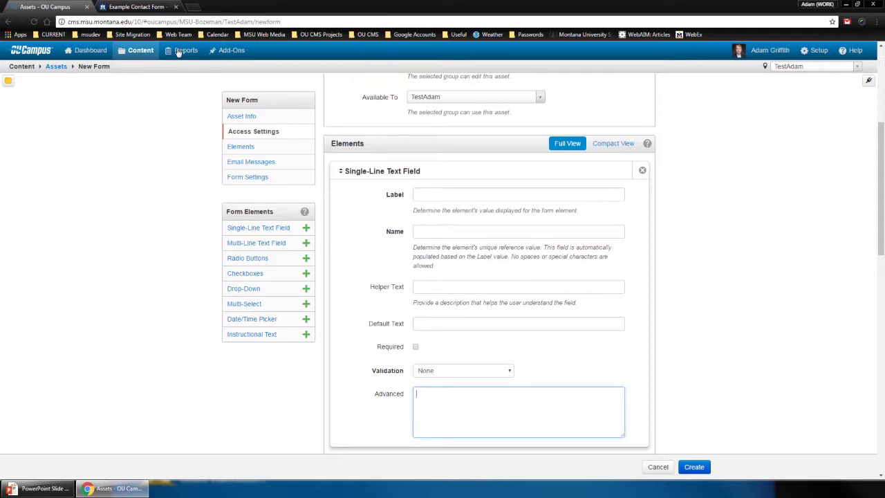
pyautogui.click(145, 8)
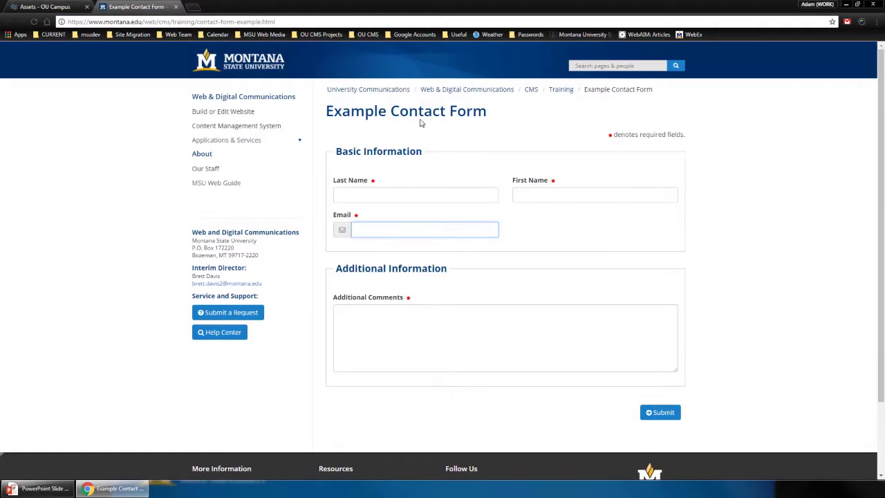
# Inspect the example form's Last Name input and Basic Information heading, then return to the field's Label
pyautogui.click(351, 193)
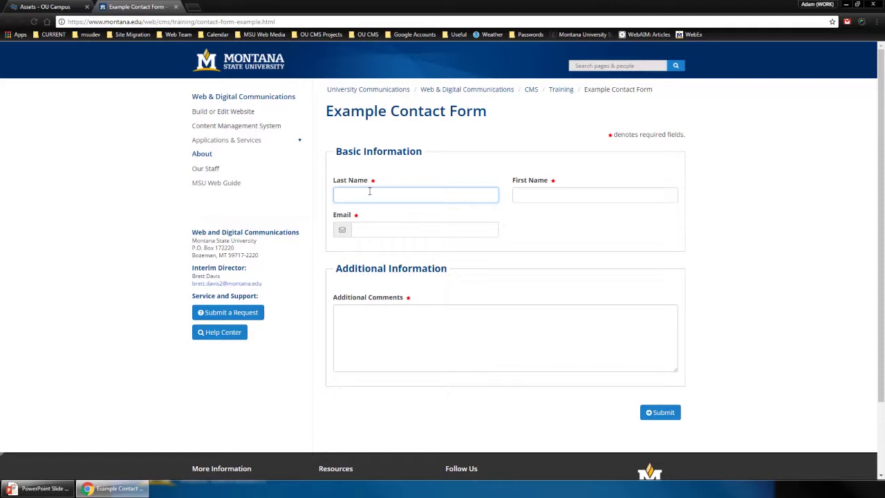
pyautogui.moveTo(336, 151); pyautogui.dragTo(424, 163)
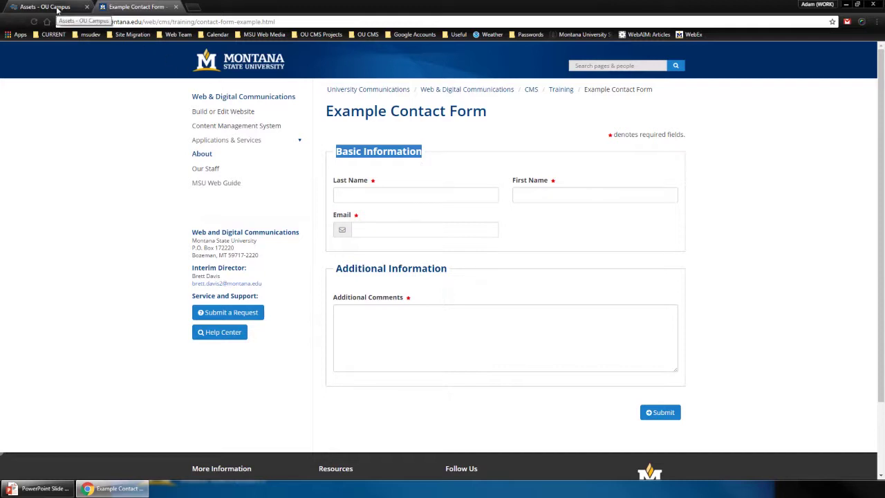
pyautogui.click(58, 9)
pyautogui.click(430, 195)
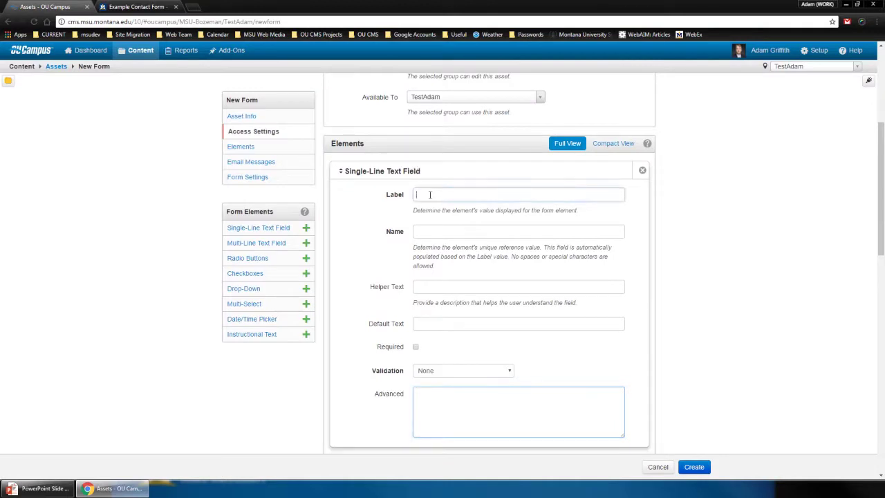
# Label the field 'Last name', change its name from lastname to 'lname', and mark it required
pyautogui.write('Last name')
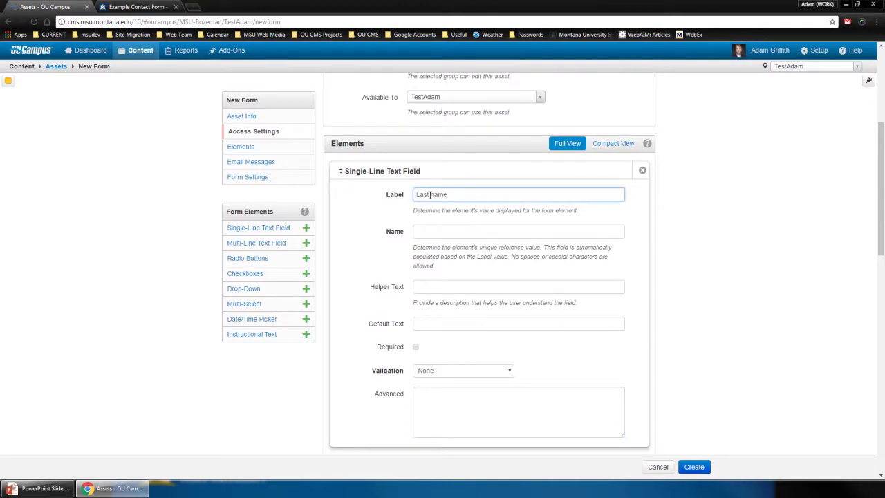
pyautogui.press('Tab')
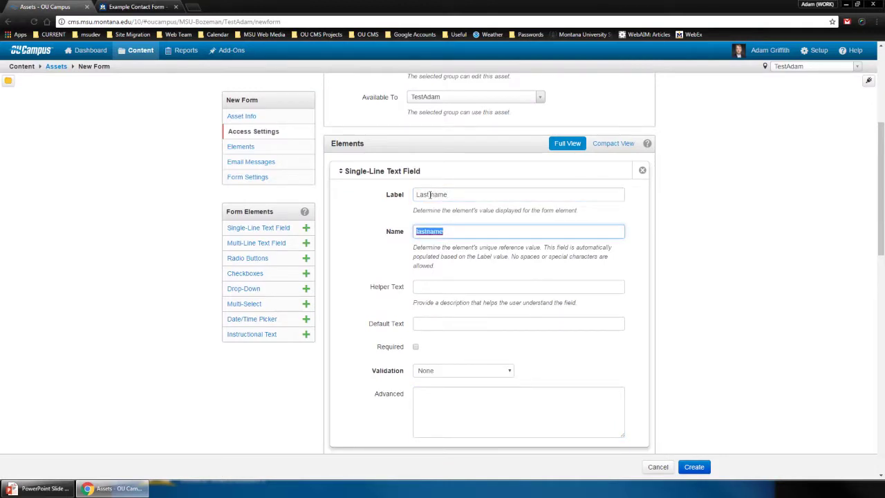
pyautogui.click(461, 230)
pyautogui.doubleClick(435, 232)
pyautogui.press('BackSpace')
pyautogui.write('lname')
pyautogui.click(439, 283)
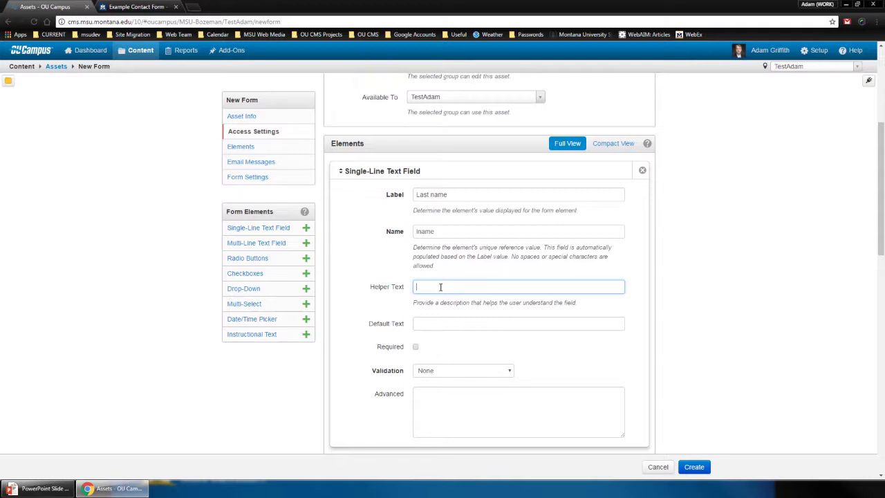
pyautogui.click(440, 322)
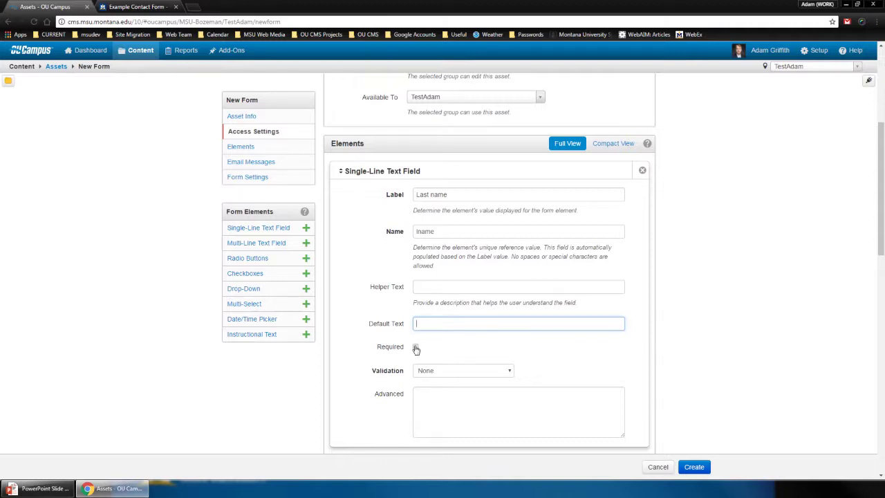
pyautogui.click(415, 348)
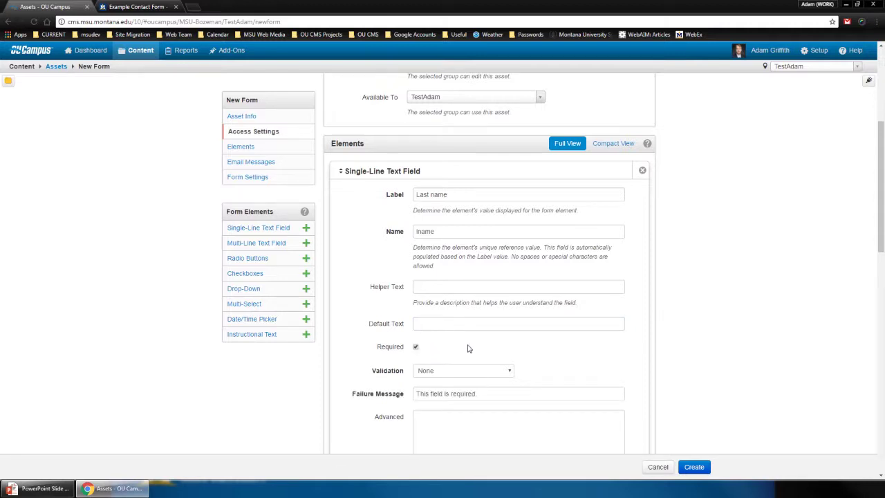
# Enter 'fieldset-start=true;fieldset-label=Basic Information' in the Last name field's Advanced settings
pyautogui.scroll(-1, 468, 349)
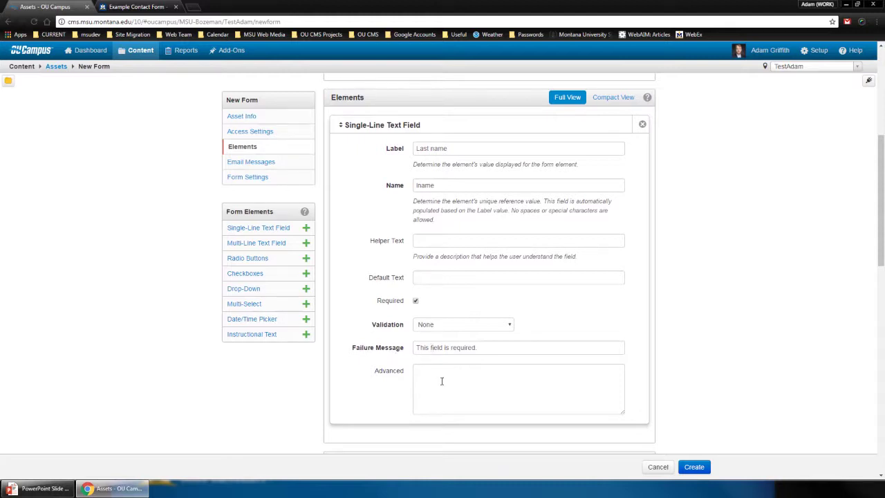
pyautogui.click(443, 381)
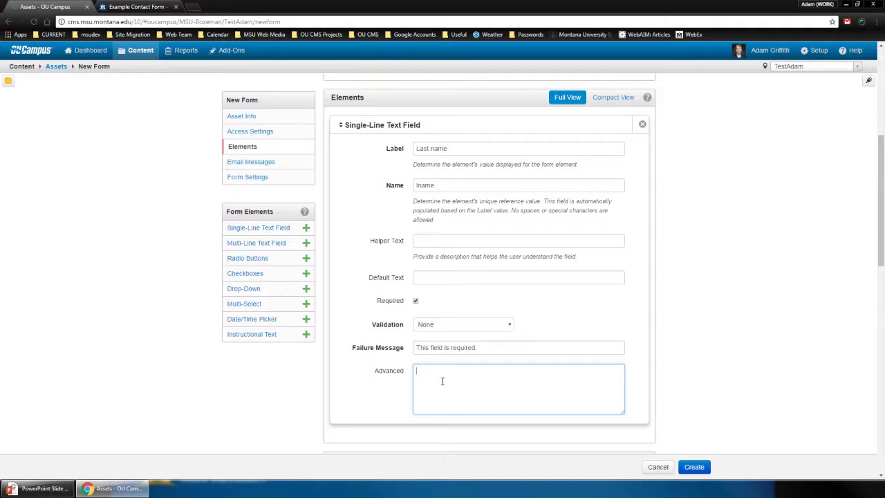
pyautogui.write('fieldset-start=true;fieldset-label=Basic Information;')
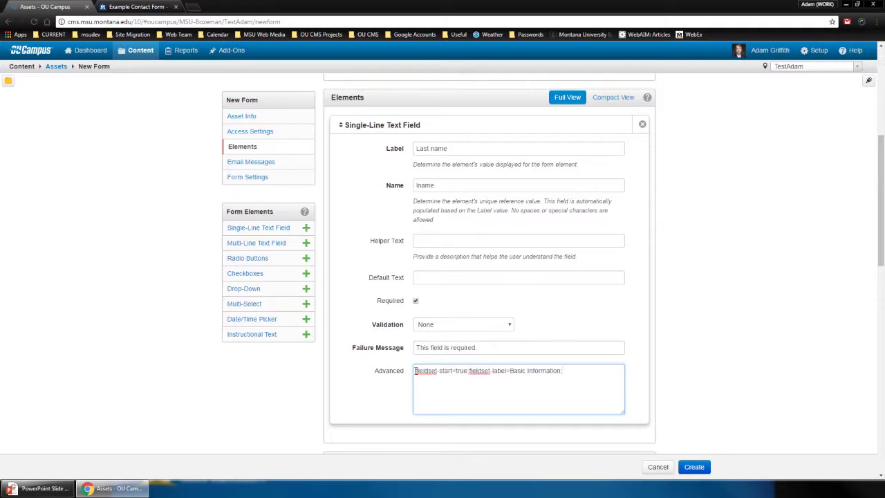
pyautogui.moveTo(415, 370); pyautogui.dragTo(455, 371)
pyautogui.click(453, 372)
pyautogui.doubleClick(462, 371)
pyautogui.click(467, 371)
pyautogui.click(145, 9)
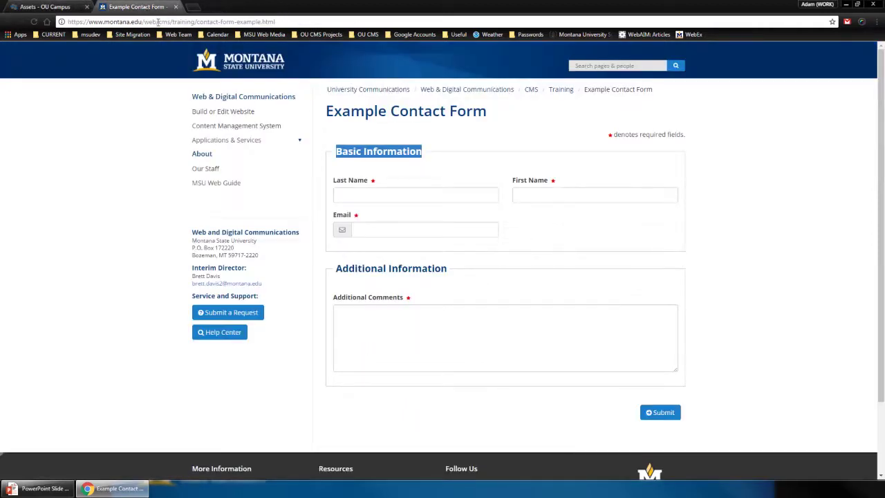
pyautogui.click(363, 139)
pyautogui.click(368, 197)
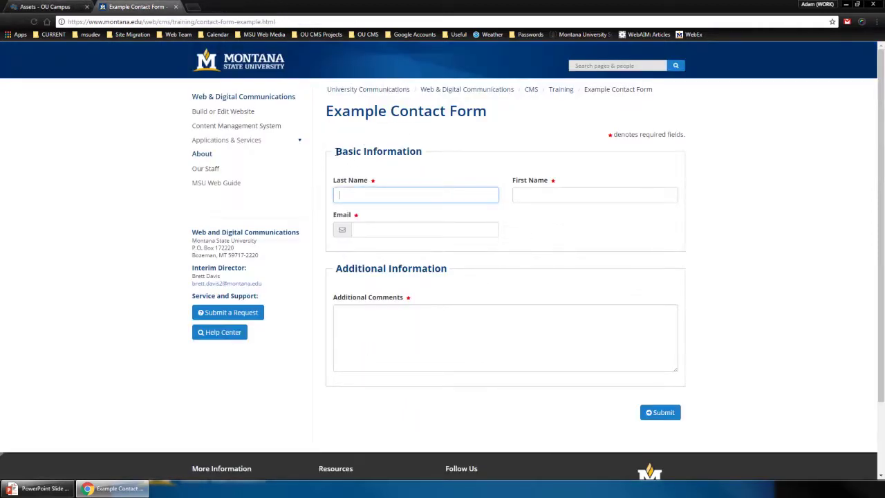
pyautogui.moveTo(336, 151); pyautogui.dragTo(423, 152)
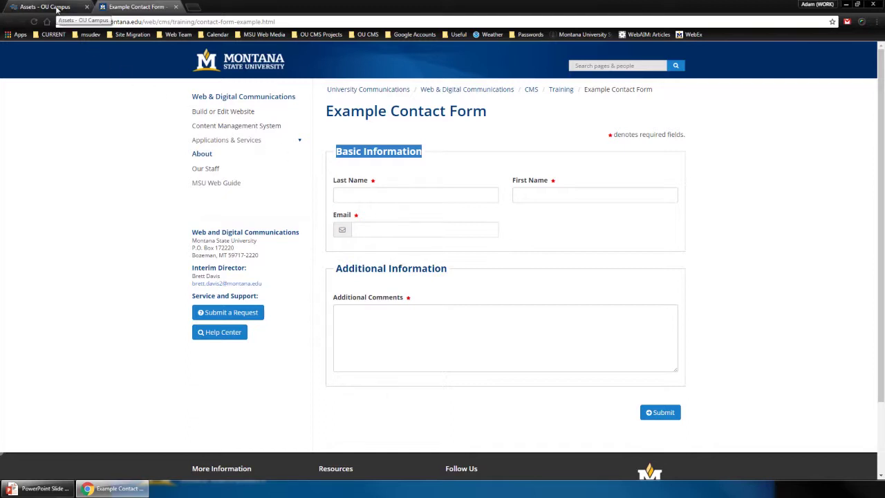
pyautogui.click(57, 8)
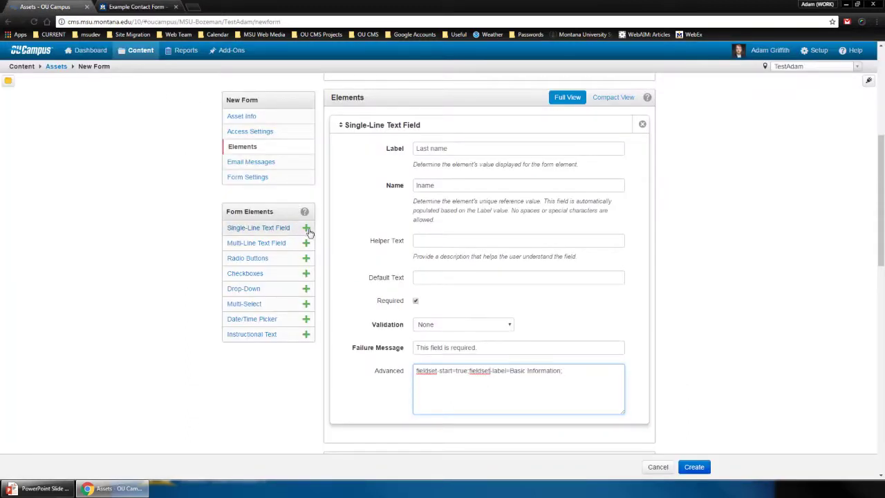
# Add a single-line field labelled 'First Name', named fname, and mark it required
pyautogui.click(306, 229)
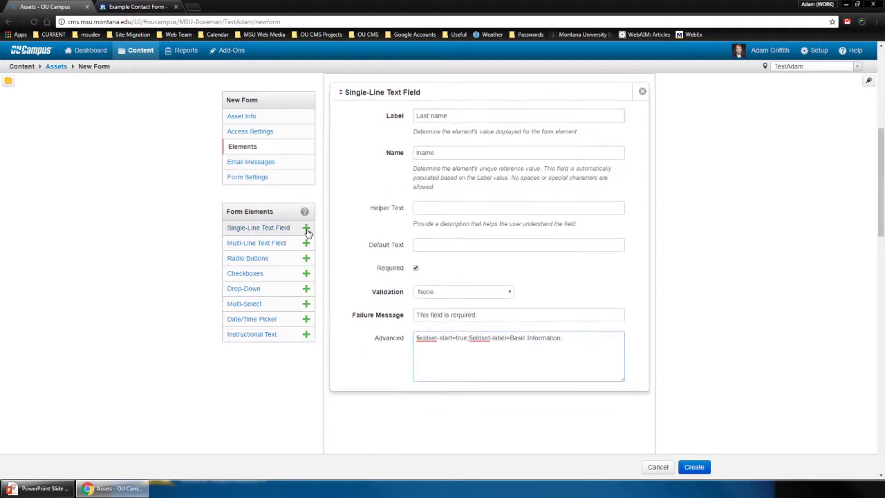
pyautogui.write('First Name')
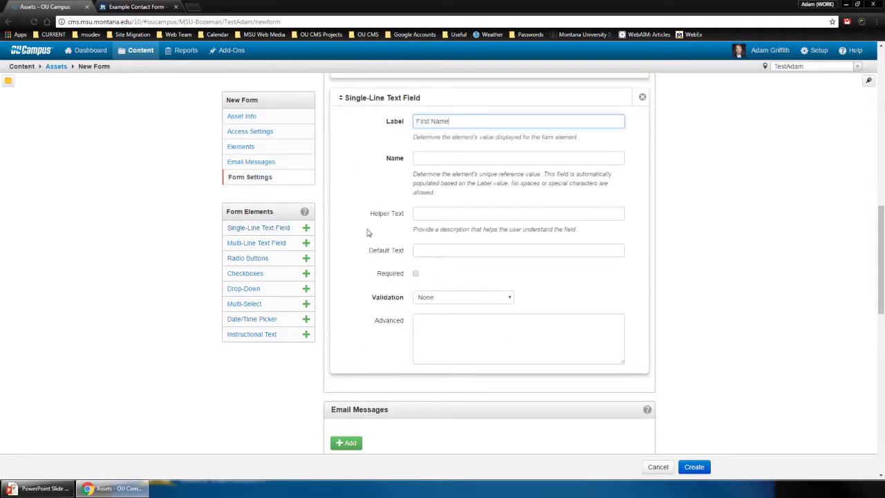
pyautogui.press('Tab')
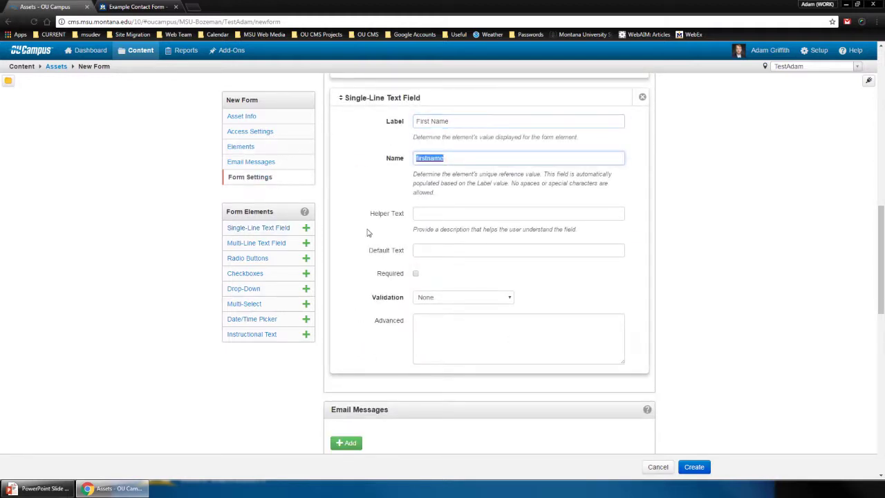
pyautogui.write('fri')
pyautogui.write('ame')
pyautogui.press('Tab')
pyautogui.press('Tab')
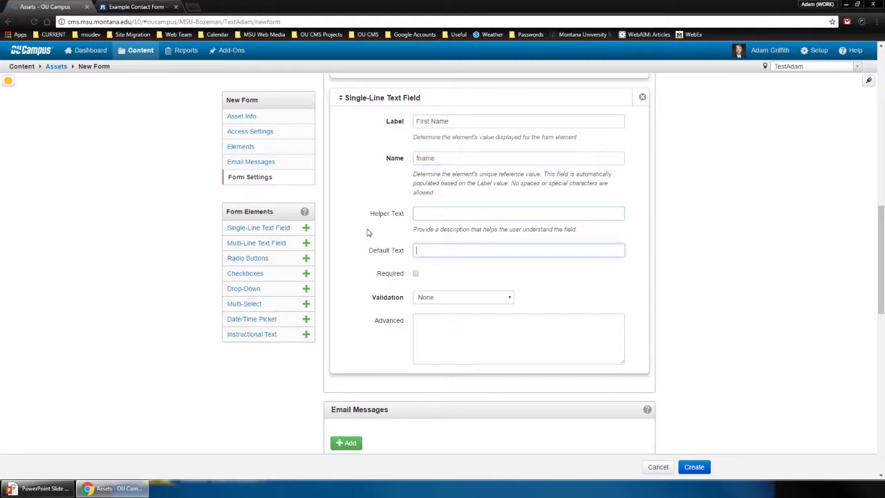
pyautogui.press('Tab')
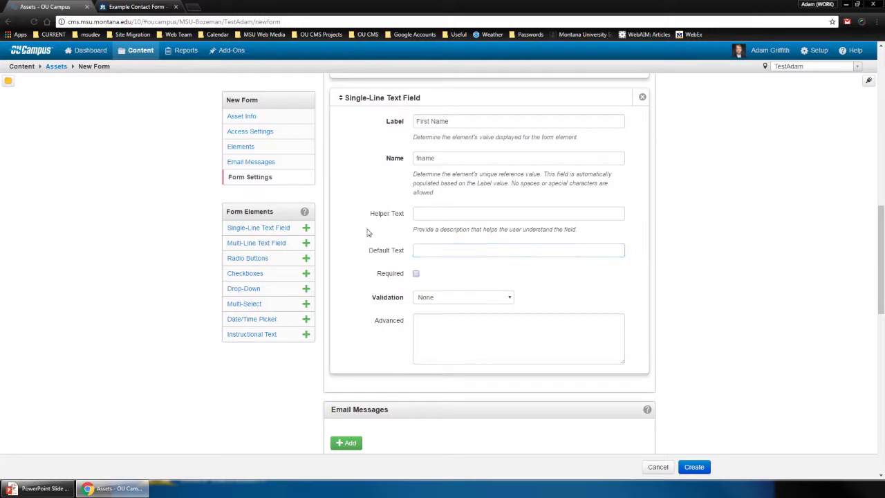
pyautogui.click(416, 275)
pyautogui.click(450, 320)
pyautogui.hotkey('ctrl', 'a')
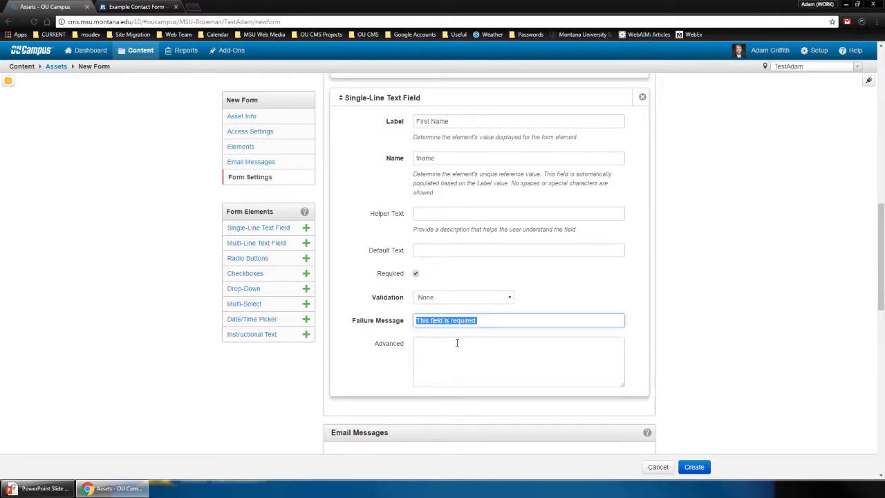
pyautogui.click(457, 347)
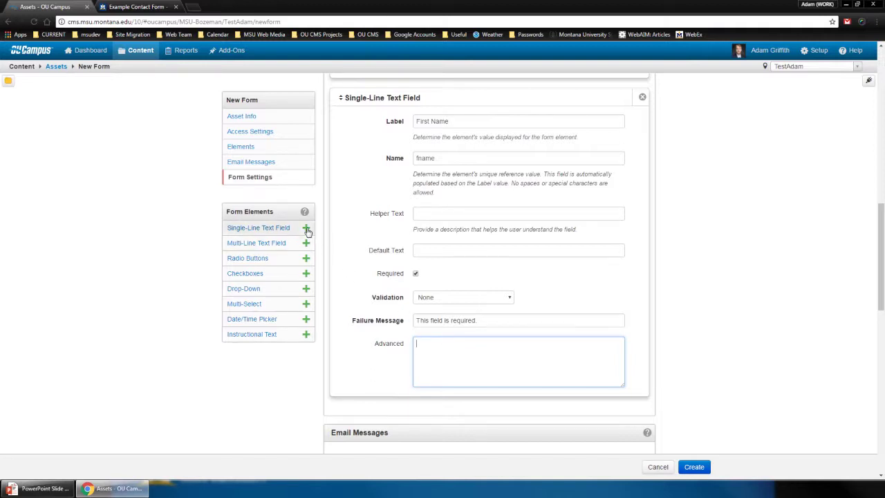
# Add a required single-line field 'Email' named email, then compare it with the live example form
pyautogui.click(307, 229)
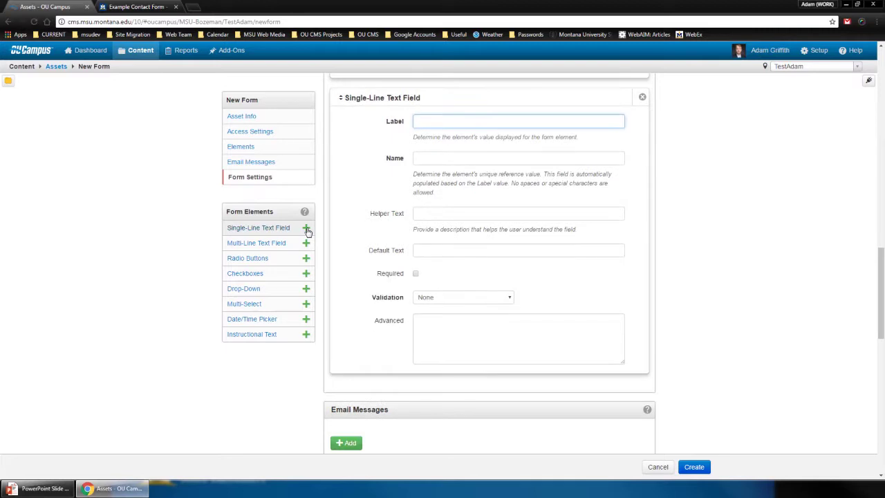
pyautogui.write('Email')
pyautogui.press('Tab')
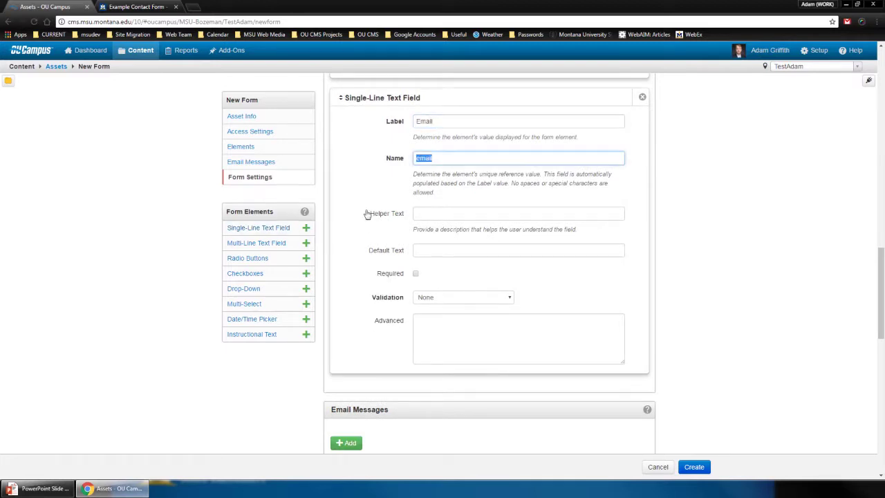
pyautogui.click(419, 158)
pyautogui.click(416, 274)
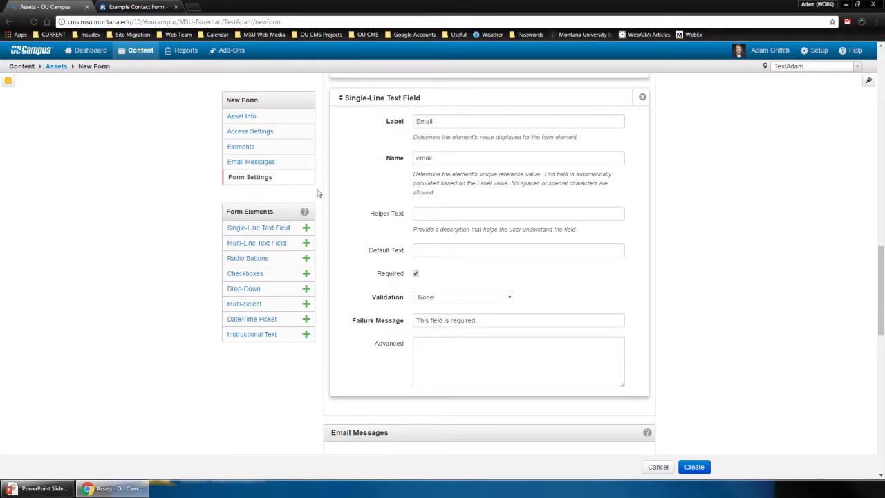
pyautogui.click(137, 8)
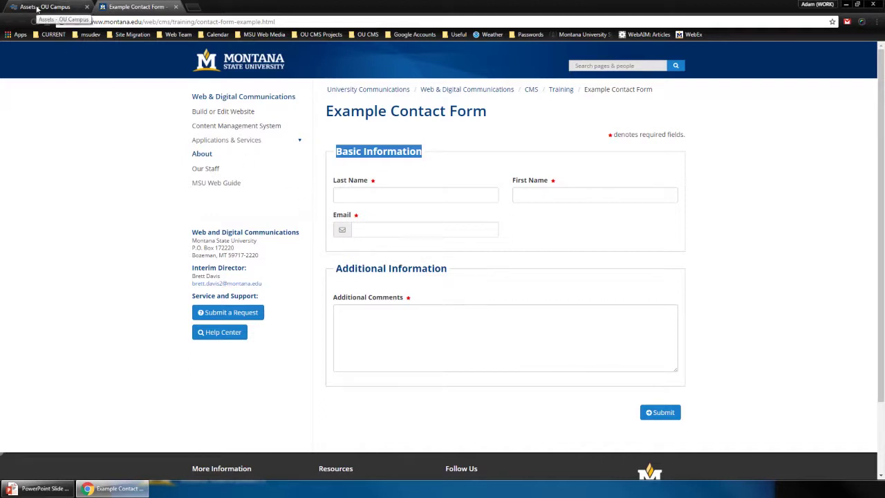
pyautogui.click(40, 8)
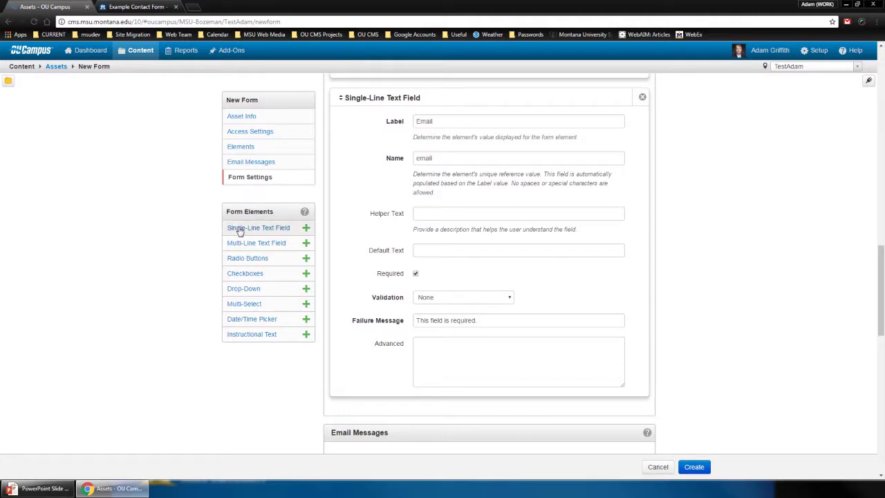
# Set the Email field's Advanced settings to 'custom-type=email;fieldset-end=true;'
pyautogui.click(428, 351)
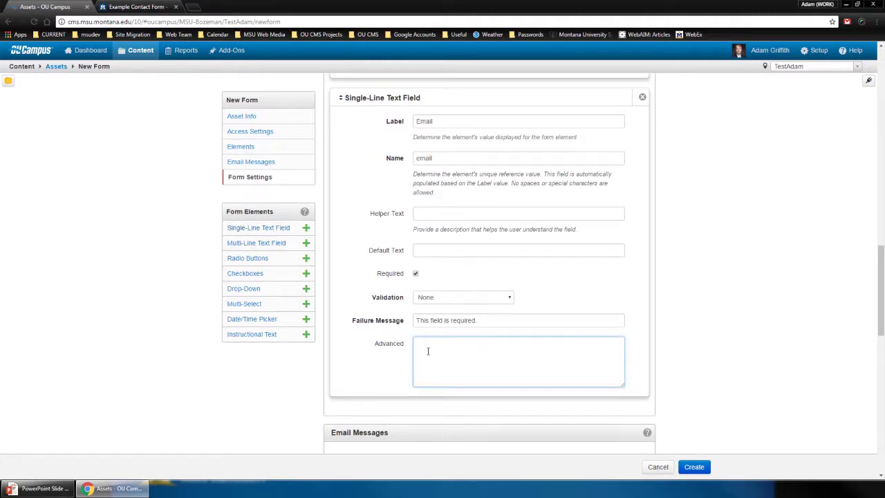
pyautogui.write('custom-type=email')
pyautogui.write('ieldes')
pyautogui.write('t')
pyautogui.press('BackSpace')
pyautogui.press('BackSpace')
pyautogui.press('BackSpace')
pyautogui.write('set-end=true;')
pyautogui.scroll(-3, 467, 175)
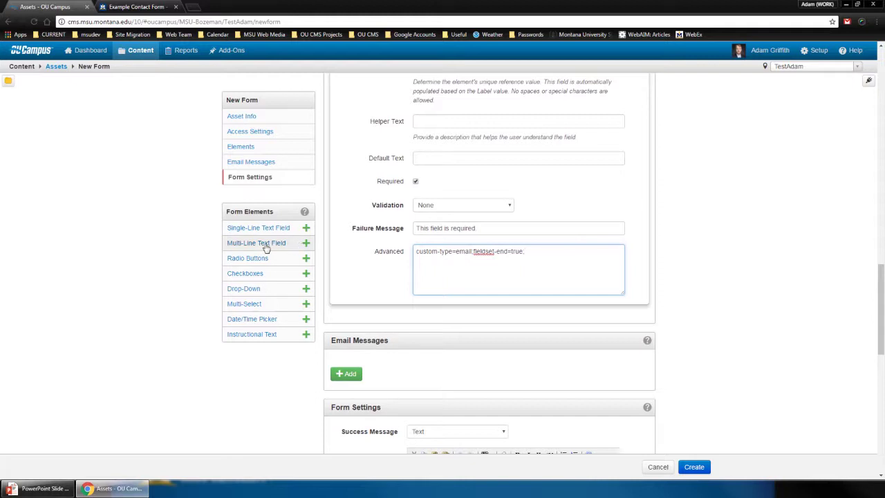
# Check the live form's Additional Comments box, then add a Multi-Line Text Field element
pyautogui.click(142, 8)
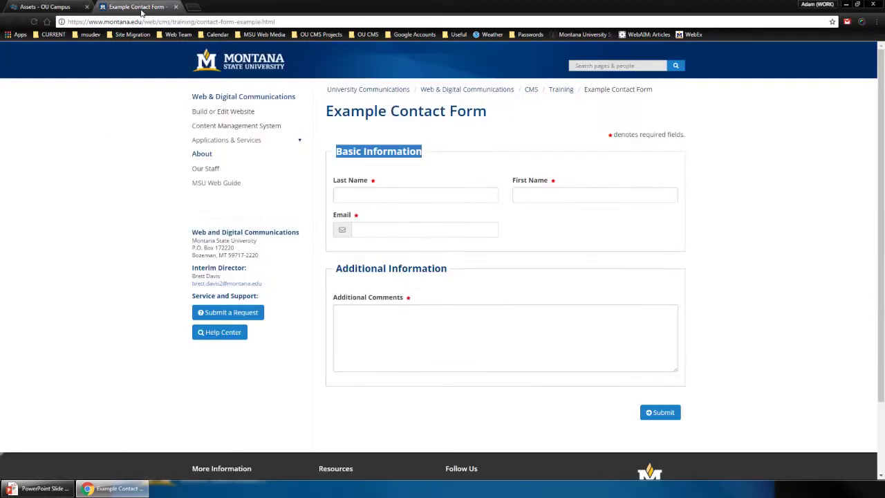
pyautogui.click(405, 351)
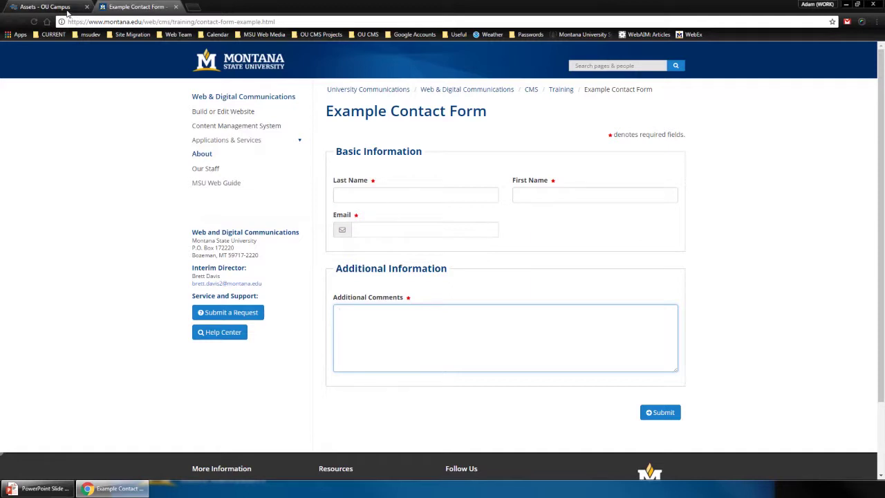
pyautogui.click(68, 8)
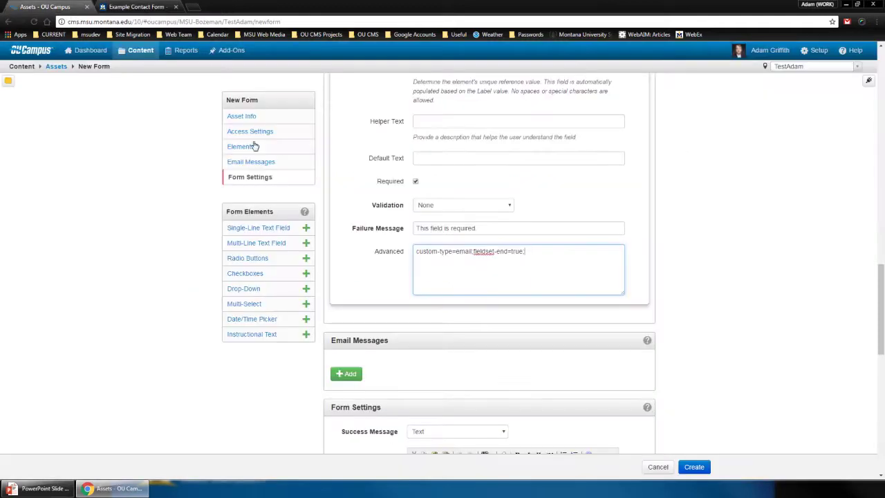
pyautogui.click(306, 244)
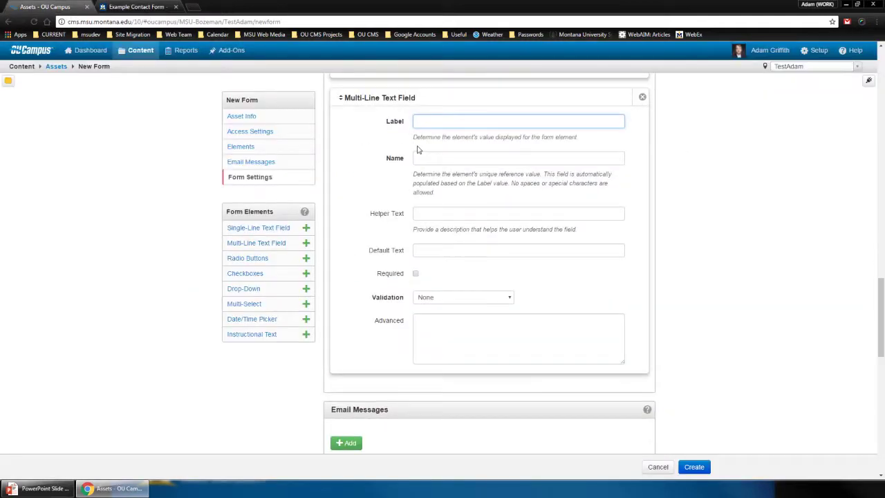
# Label the multi-line field 'Additional Comments', name it comments, and make it required
pyautogui.write('Additional Commente')
pyautogui.press('Tab')
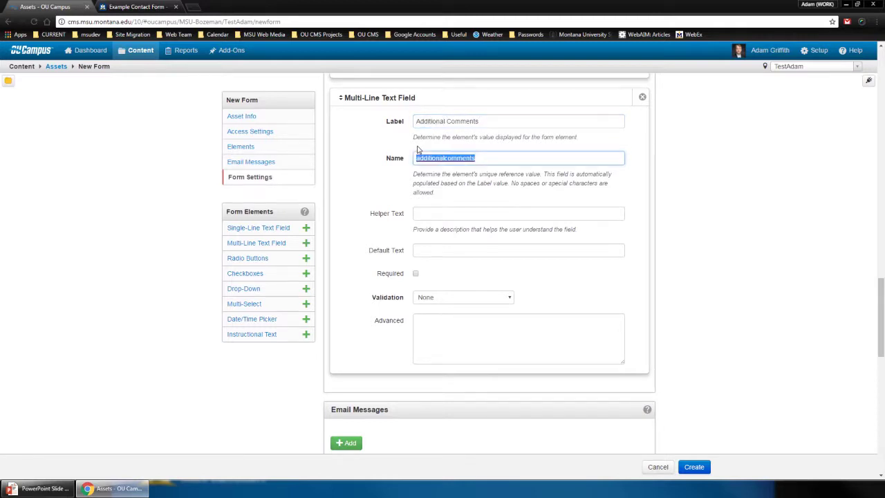
pyautogui.write('comments')
pyautogui.doubleClick(423, 158)
pyautogui.click(415, 274)
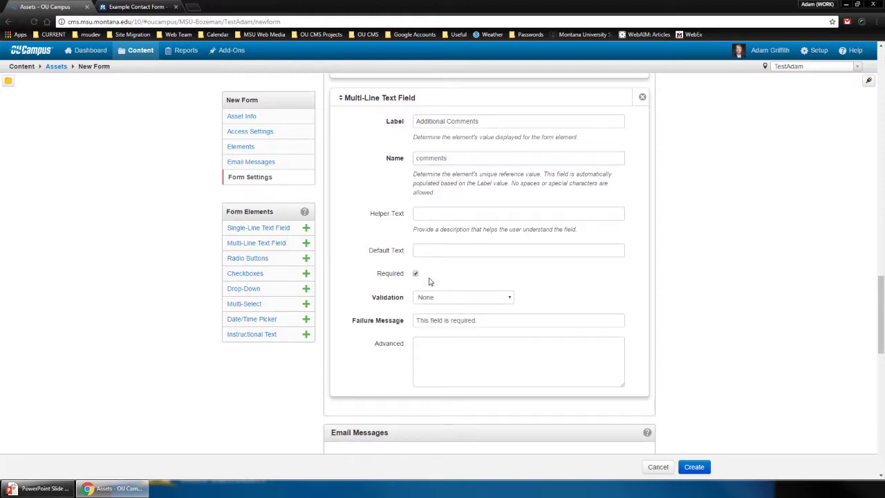
# Add Advanced settings placing the field in an 'Additional Information' fieldset, then view the example form
pyautogui.click(442, 347)
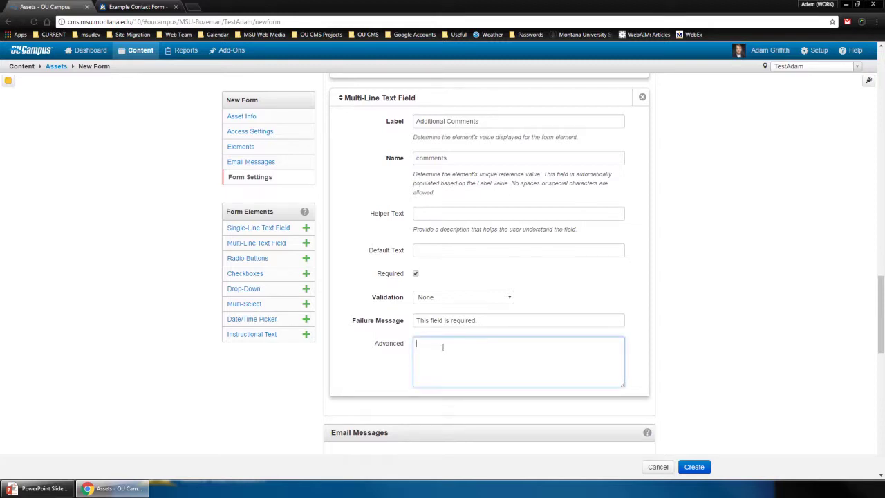
pyautogui.write('float')
pyautogui.press('BackSpace')
pyautogui.press('BackSpace')
pyautogui.press('BackSpace')
pyautogui.write('eldset-start=true;fieldset-label=Additional Info')
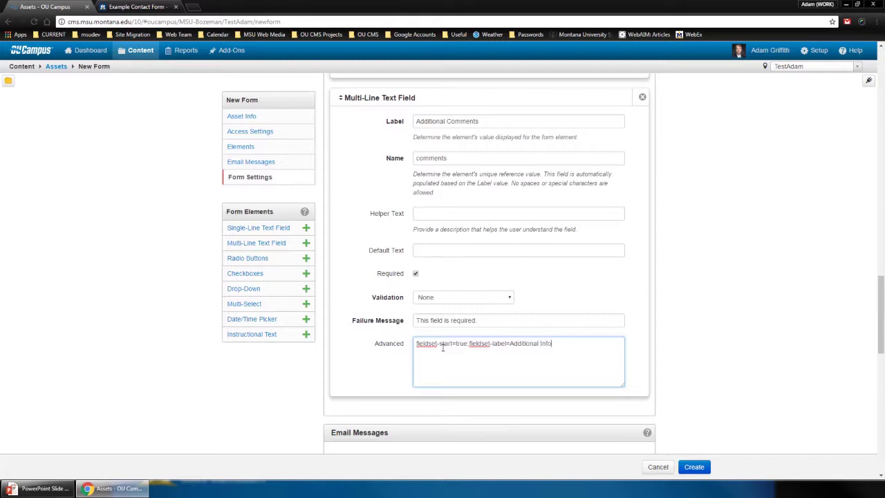
pyautogui.write('rmation;fieldset-end=true;')
pyautogui.doubleClick(498, 344)
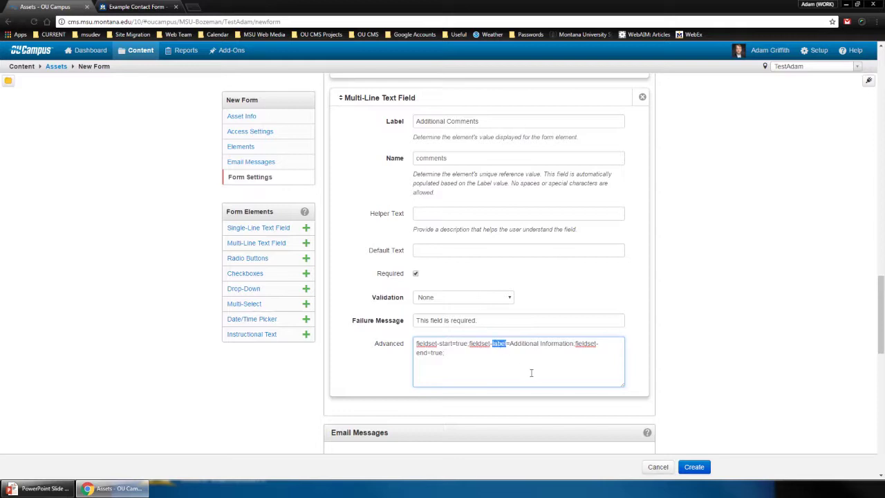
pyautogui.doubleClick(421, 352)
pyautogui.click(493, 369)
pyautogui.click(144, 9)
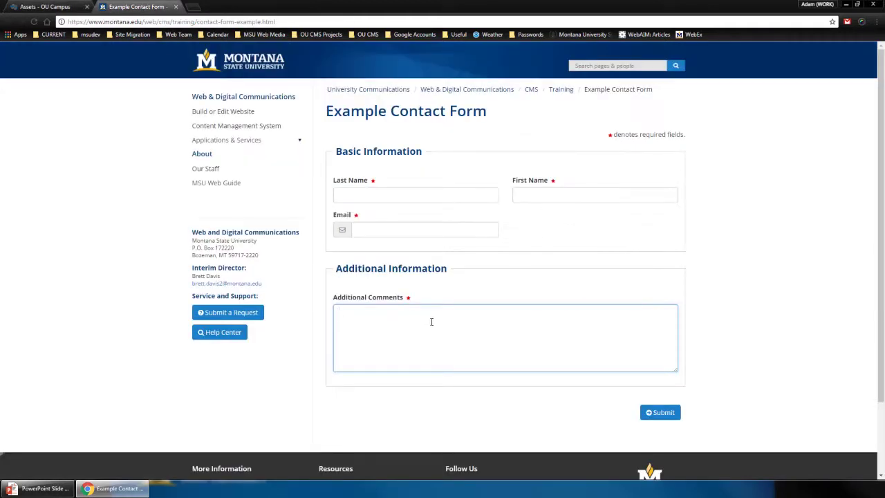
# Return to the New Form editor and scroll down to the Form Settings messages
pyautogui.click(464, 405)
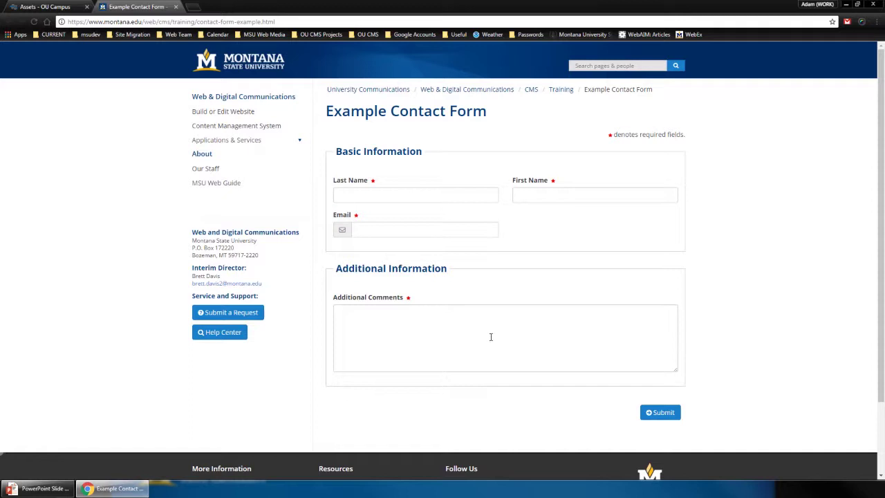
pyautogui.click(63, 9)
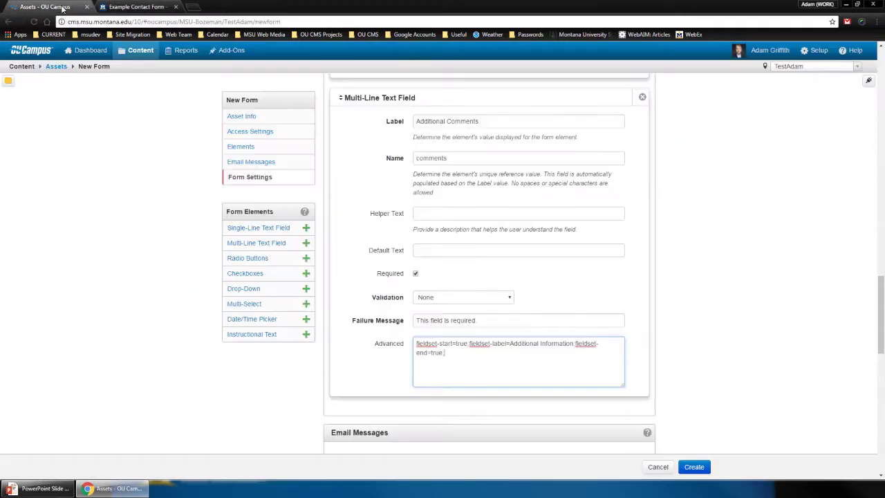
pyautogui.scroll(-3, 426, 309)
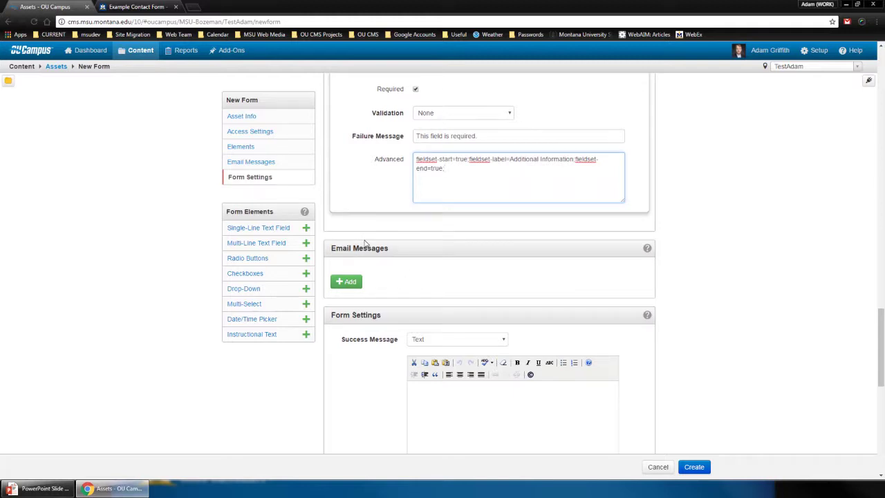
pyautogui.scroll(-2, 365, 244)
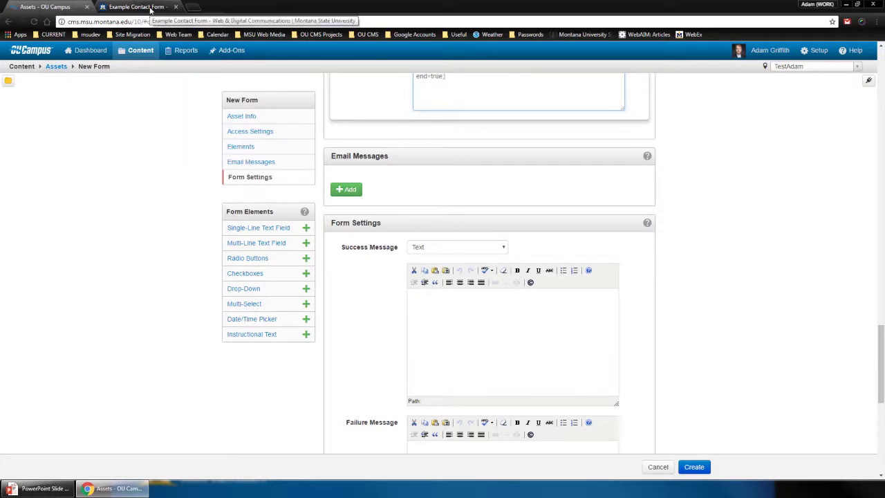
# Submit the empty example contact form to see the required-field error message
pyautogui.click(151, 9)
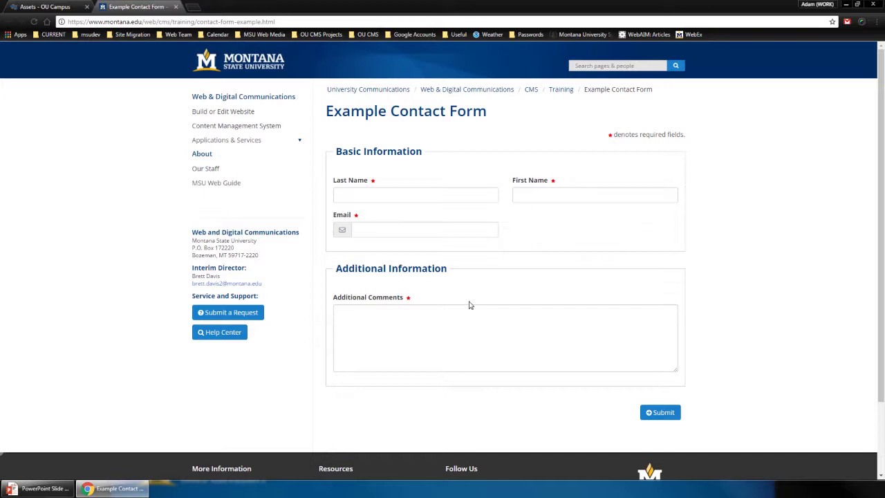
pyautogui.click(650, 413)
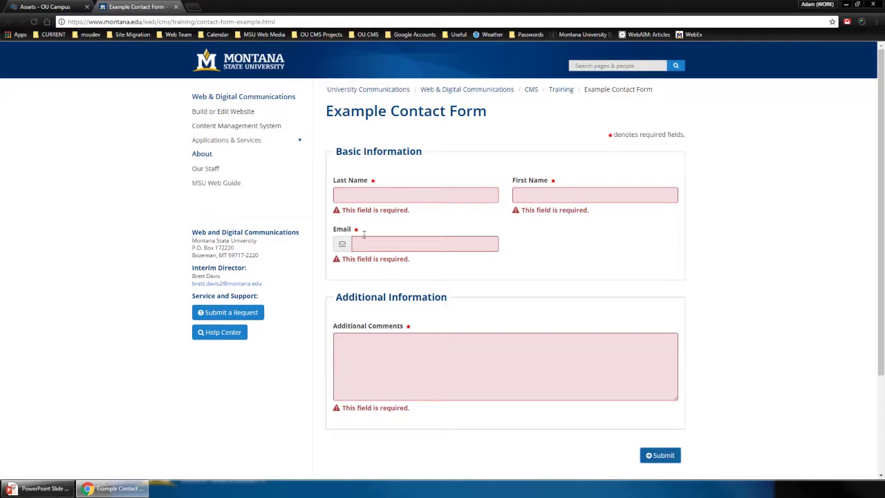
pyautogui.moveTo(343, 210); pyautogui.dragTo(411, 213)
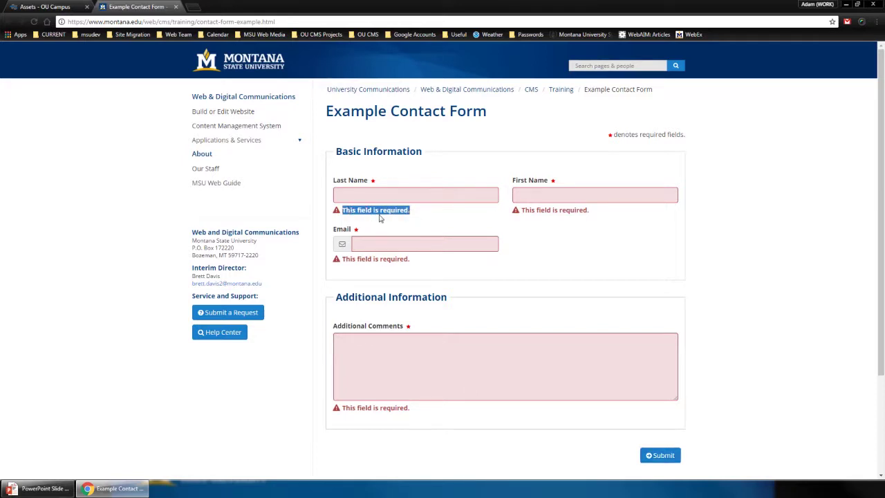
pyautogui.click(380, 211)
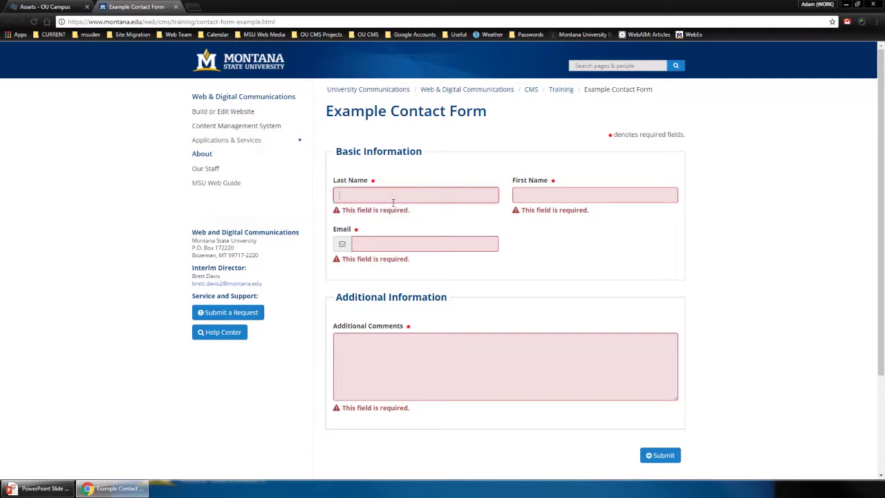
pyautogui.write('test')
pyautogui.press('Tab')
pyautogui.write('test')
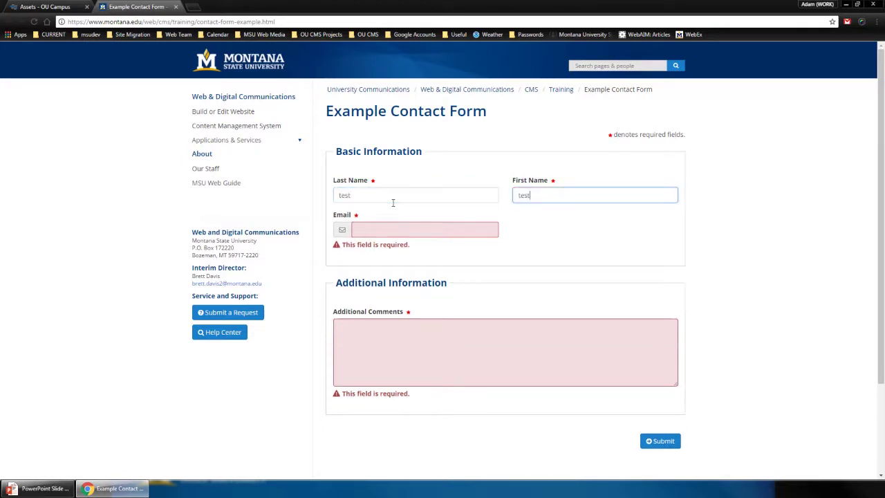
pyautogui.press('Tab')
pyautogui.write('test@test.com')
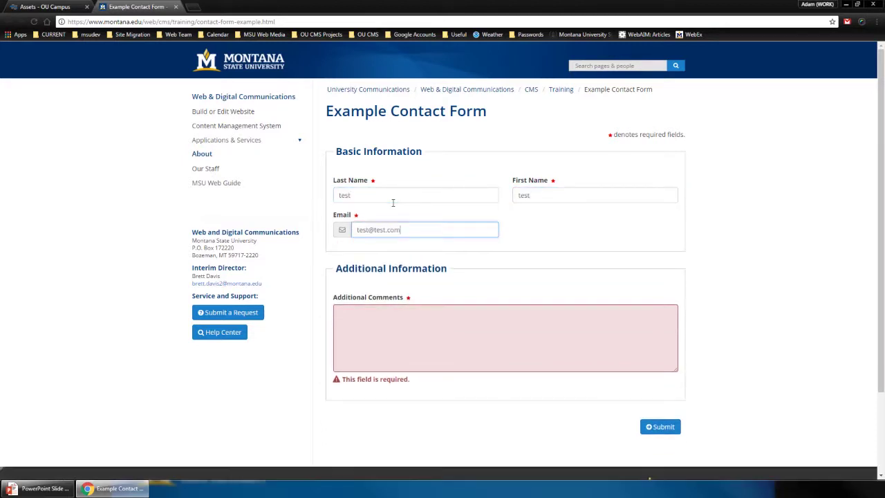
pyautogui.press('Tab')
pyautogui.write('tes')
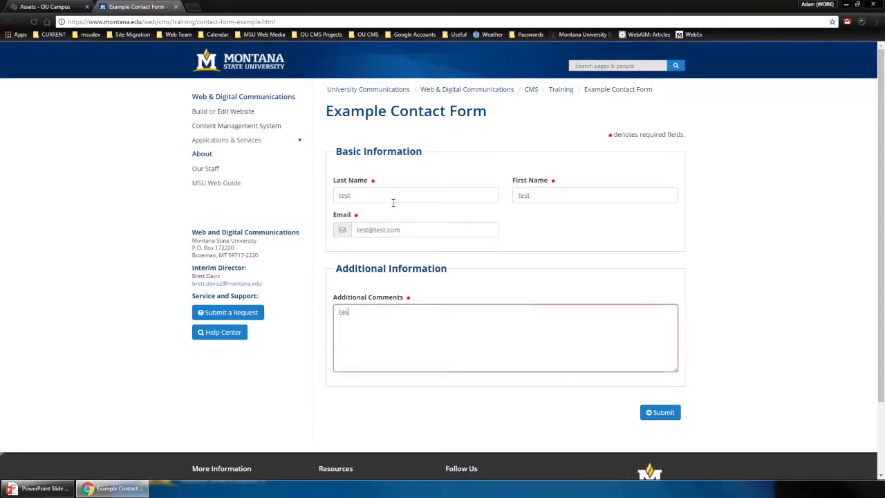
pyautogui.write('t test test')
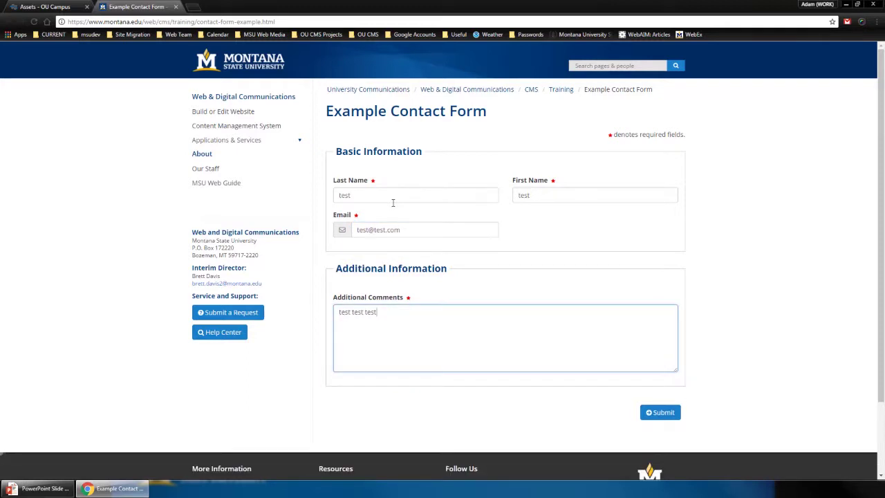
pyautogui.click(658, 412)
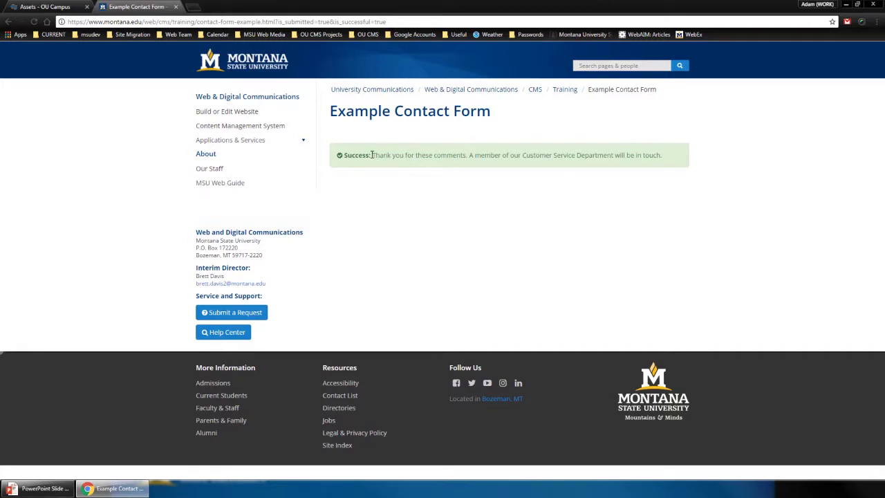
pyautogui.moveTo(371, 155); pyautogui.dragTo(666, 157)
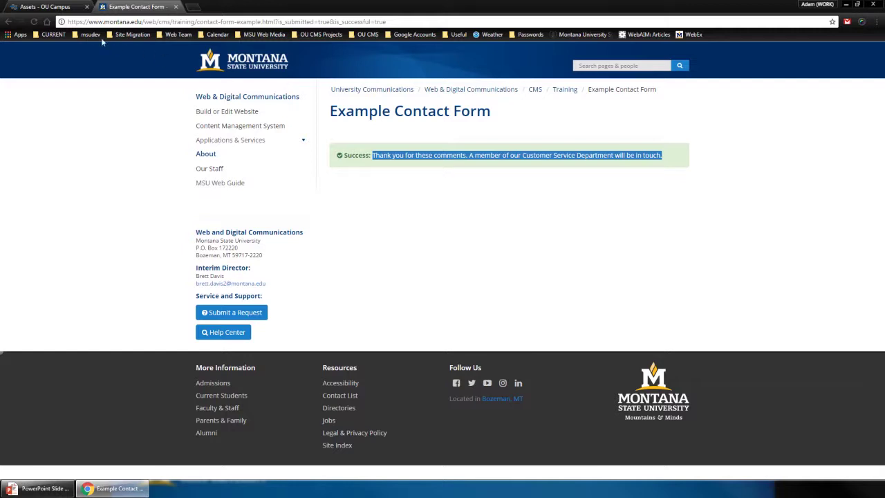
pyautogui.click(63, 9)
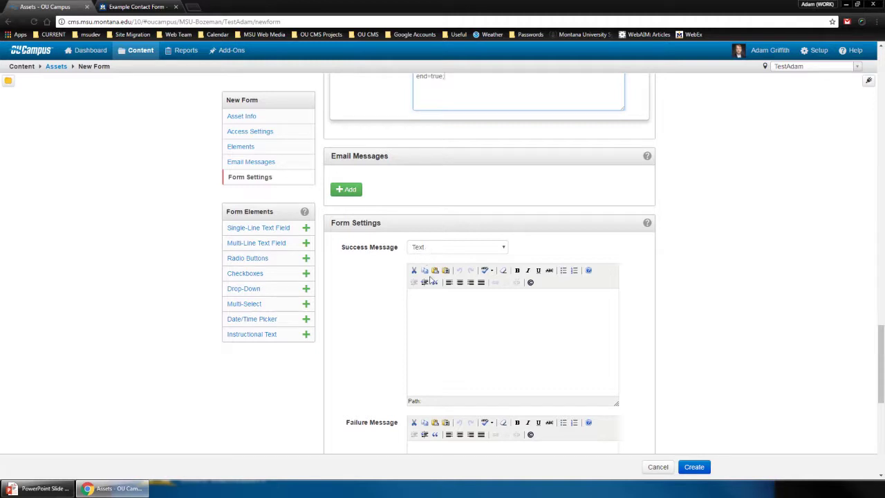
# Write the success message 'Thank you for your submission. Our department will be in contact soon' and compare with the example
pyautogui.click(453, 365)
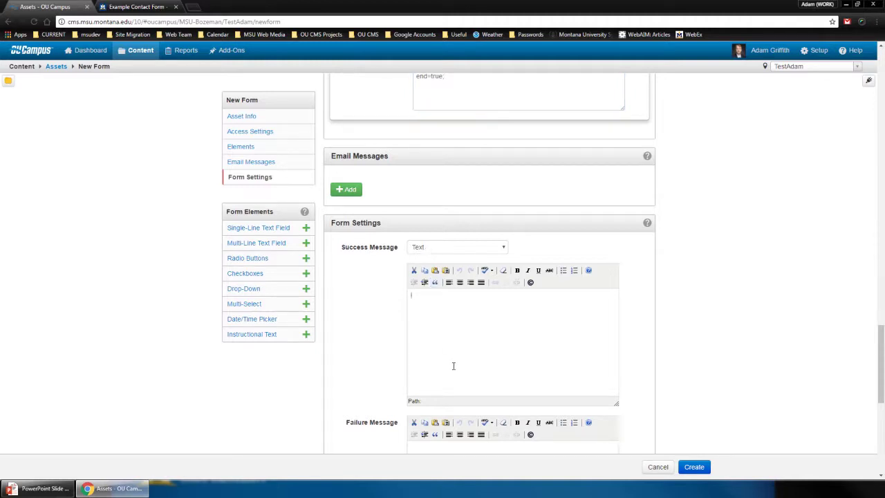
pyautogui.write('Thank you for your submission. Our department will be in contact soon.')
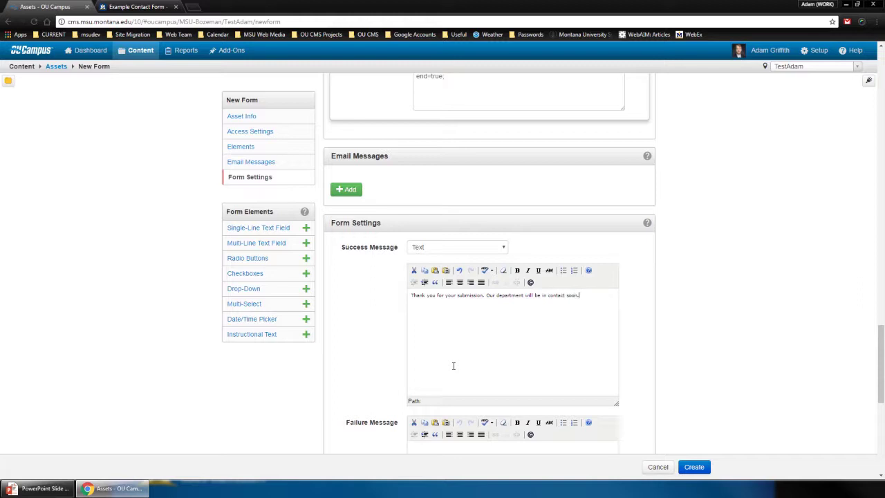
pyautogui.hotkey('ctrl', 'a')
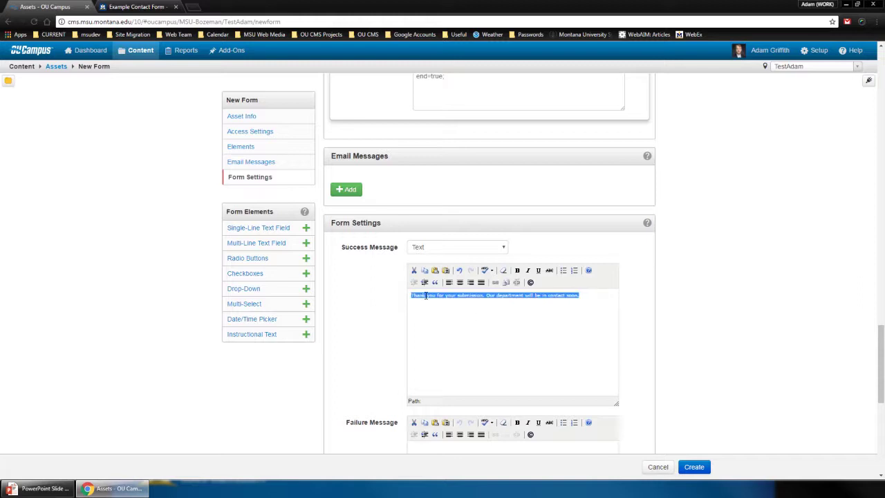
pyautogui.click(140, 8)
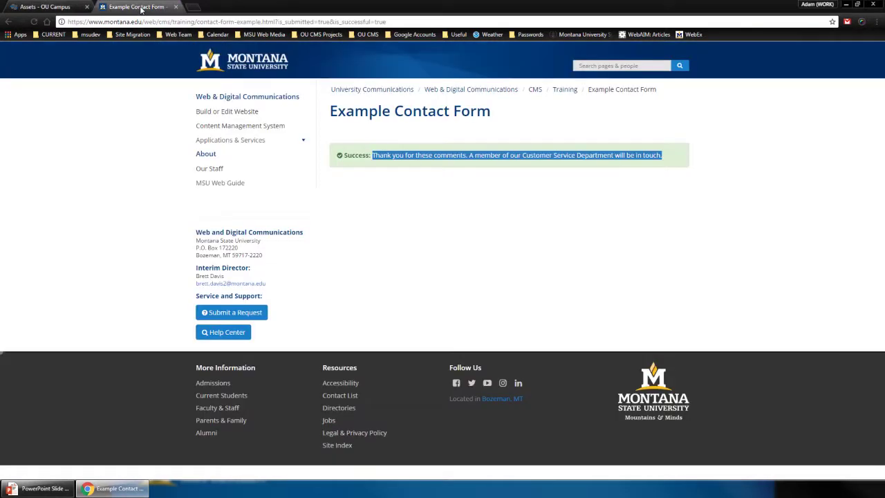
pyautogui.click(456, 166)
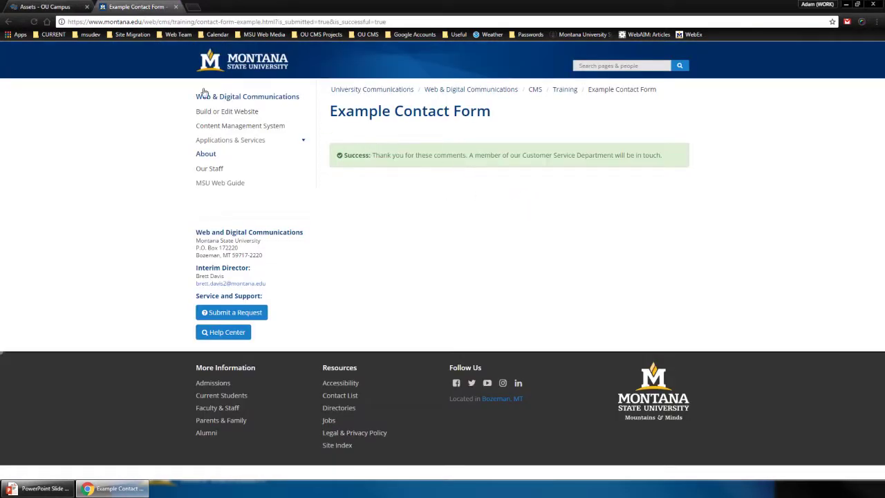
pyautogui.click(63, 7)
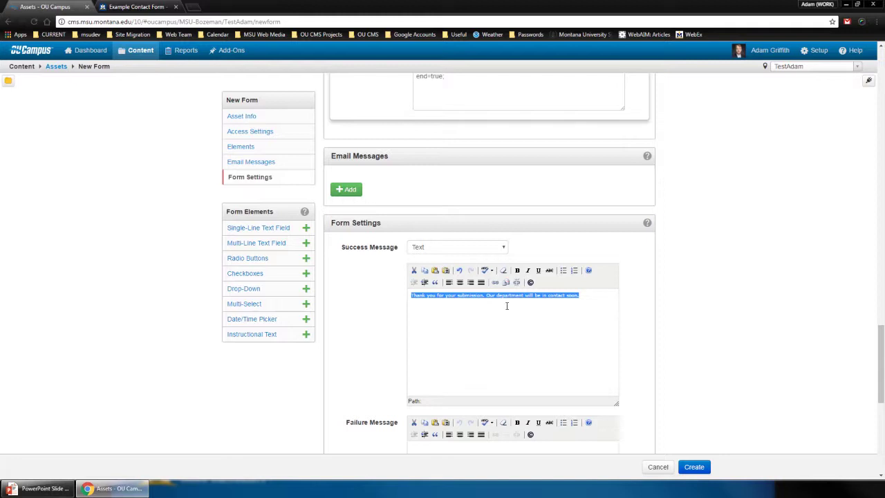
# Switch the success message to URL Redirect pointing to gallery-test.html
pyautogui.click(503, 249)
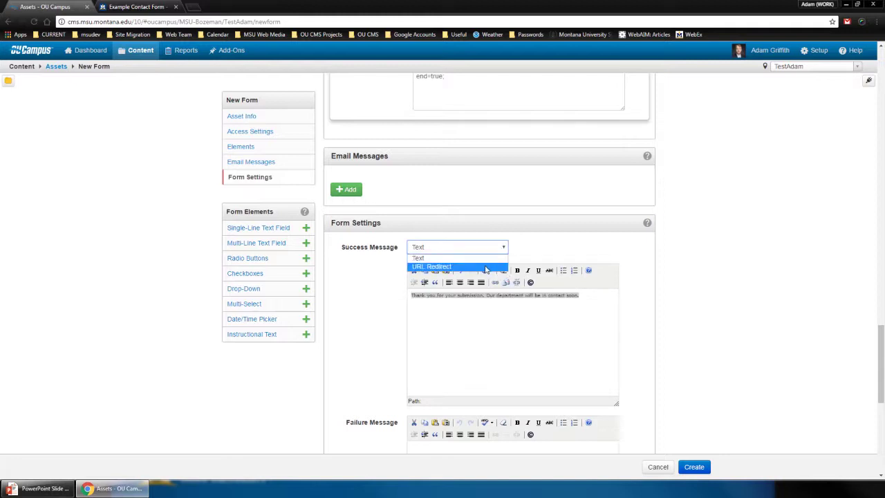
pyautogui.click(486, 267)
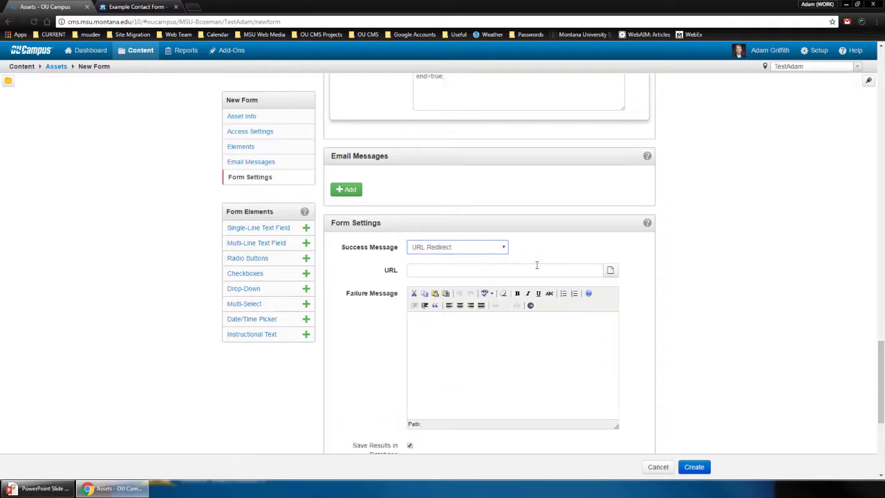
pyautogui.click(611, 271)
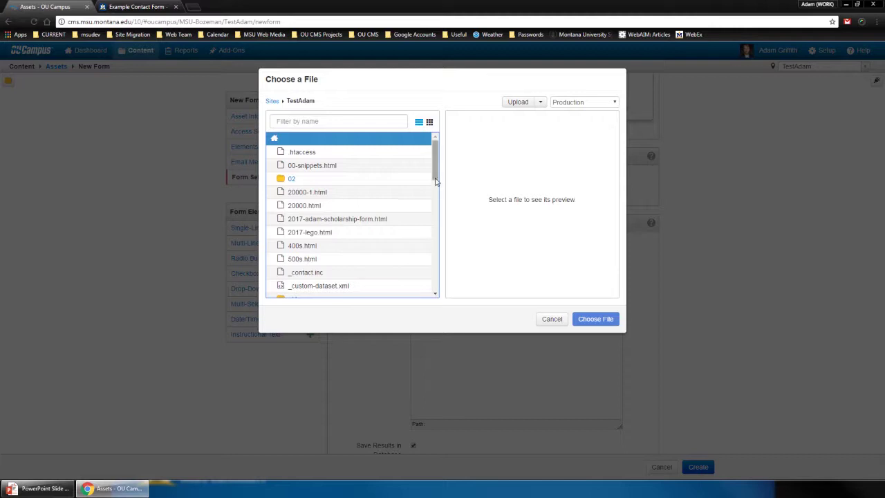
pyautogui.scroll(-3, 435, 218)
pyautogui.scroll(-3, 435, 219)
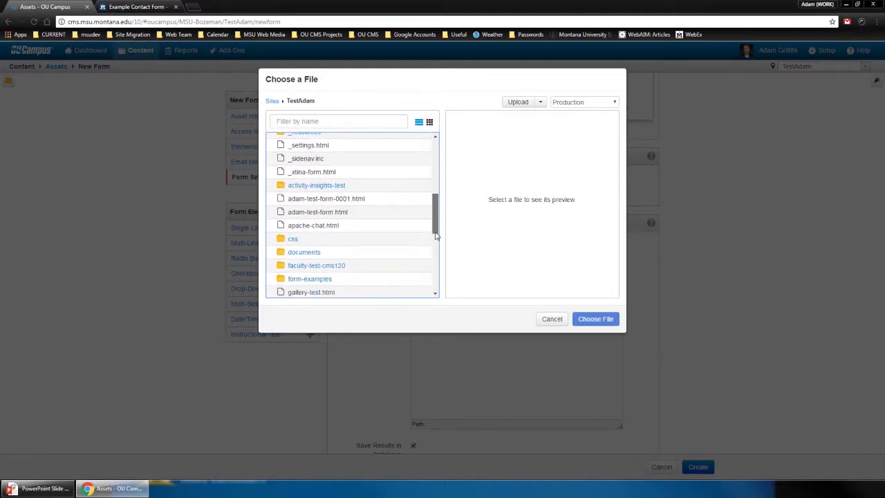
pyautogui.click(322, 293)
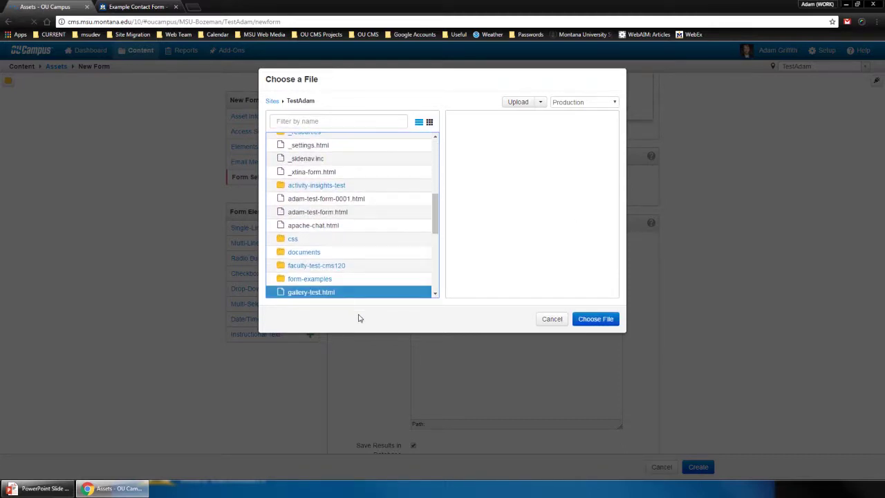
pyautogui.click(581, 321)
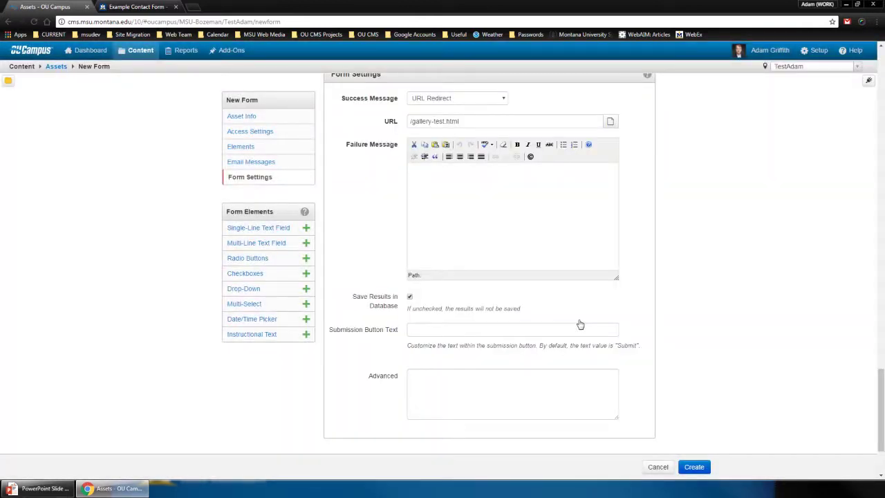
# Compare the redirect address with the example form's success page and revisit the message type choices
pyautogui.tripleClick(482, 123)
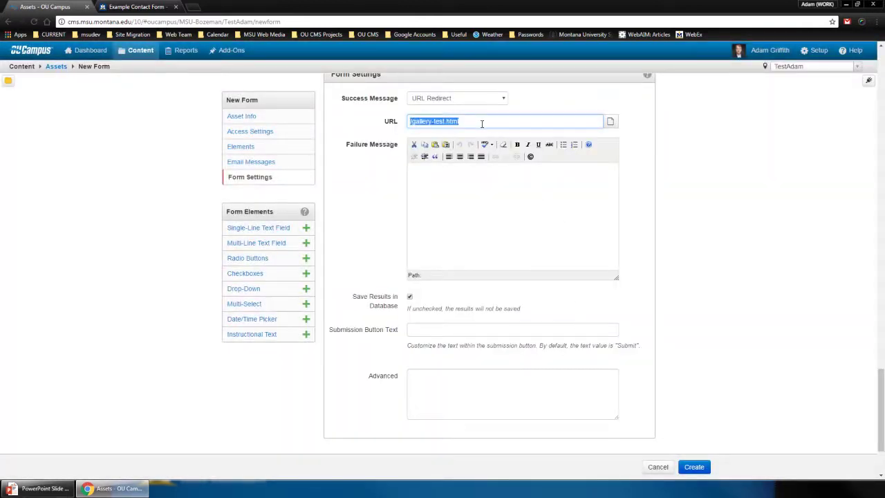
pyautogui.click(146, 6)
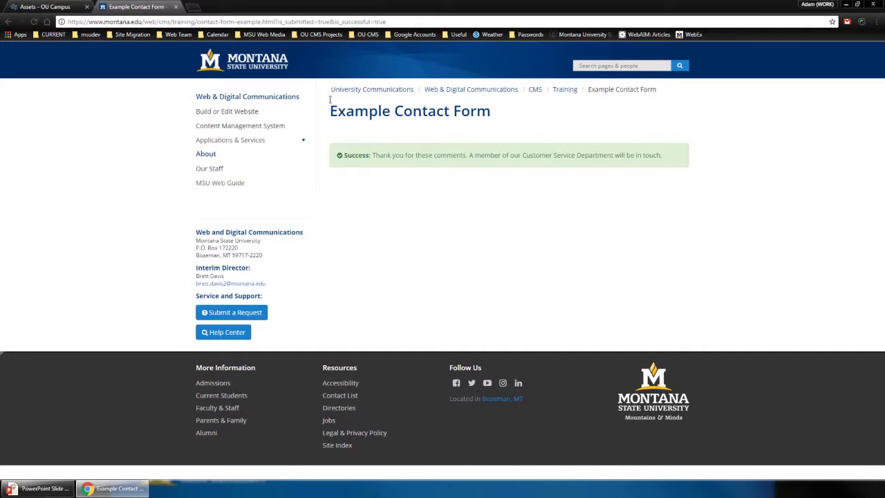
pyautogui.click(66, 6)
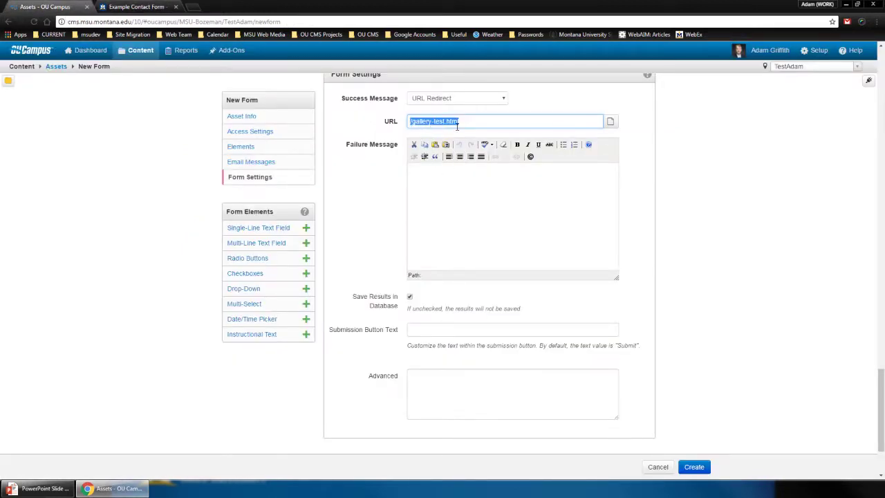
pyautogui.click(467, 181)
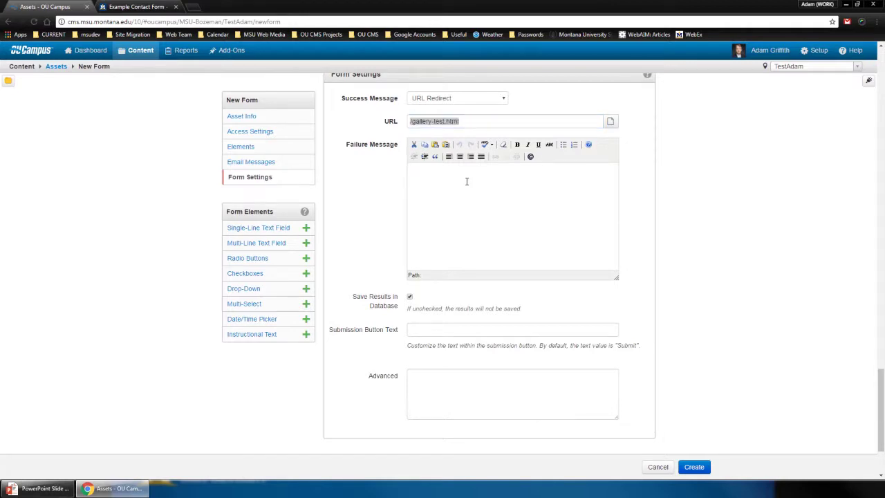
pyautogui.click(502, 99)
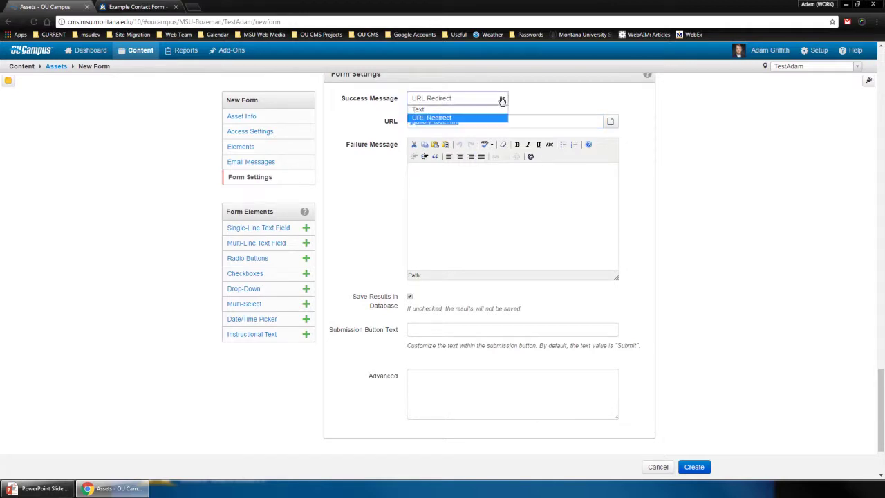
# Set the success message back to Text and the failure message to 'default'
pyautogui.click(418, 109)
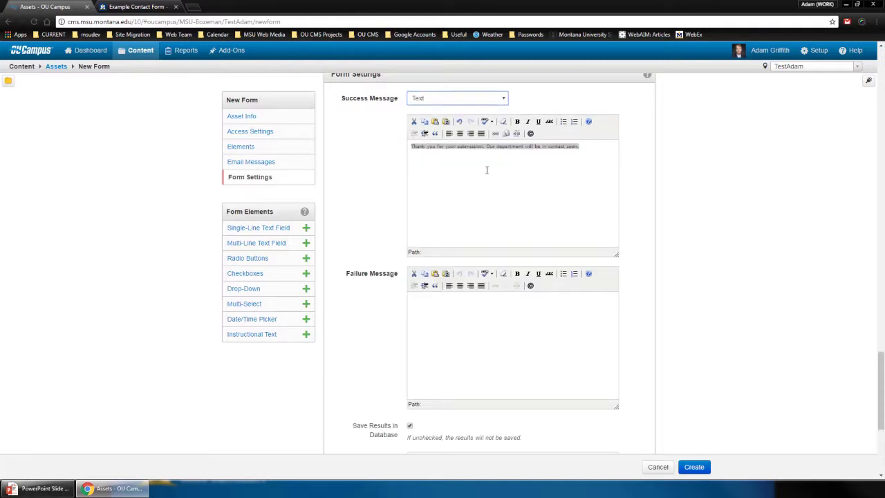
pyautogui.click(488, 310)
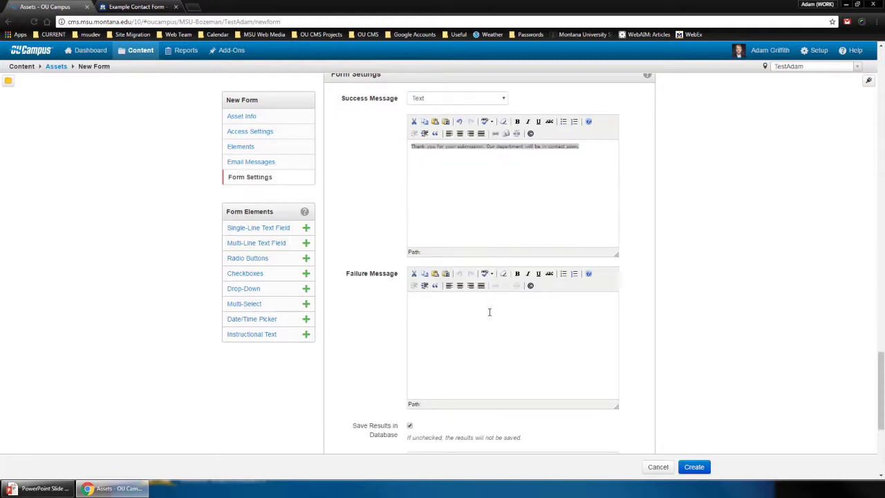
pyautogui.write('P')
pyautogui.write('An er')
pyautogui.write('ror has occurred....')
pyautogui.hotkey('ctrl', 'a')
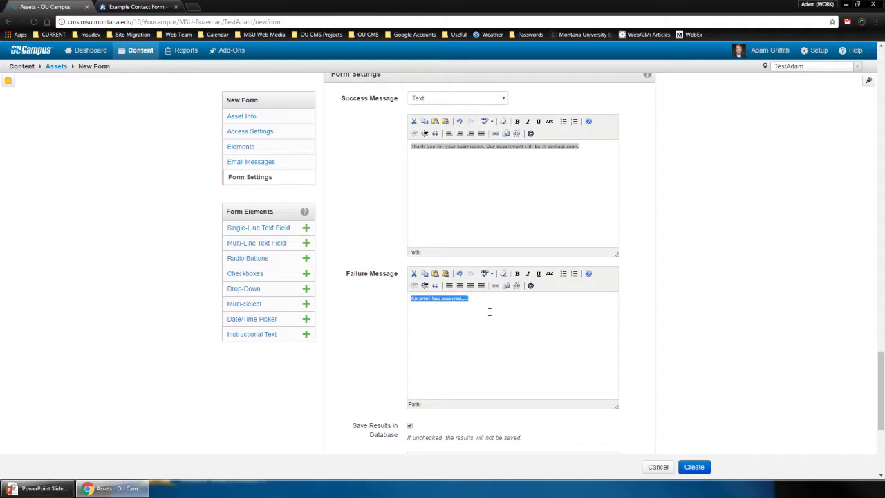
pyautogui.write('default')
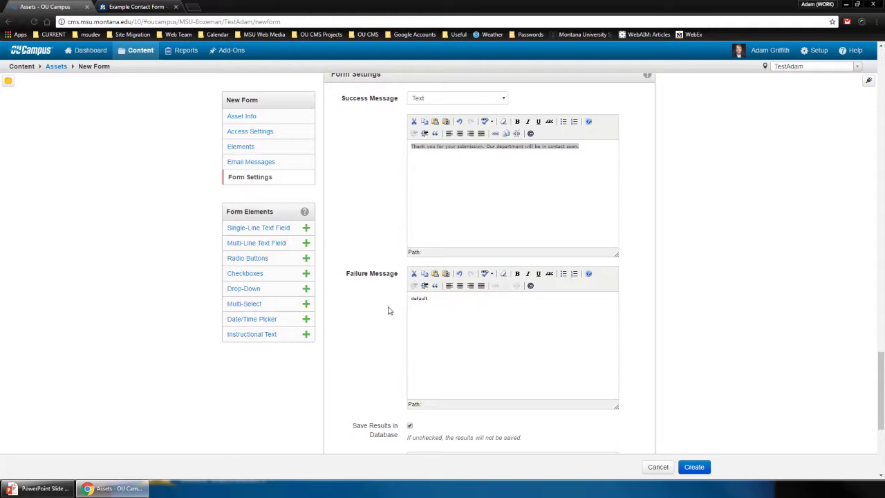
# Replace the default Submit wording with 'Next' as the submission button text
pyautogui.scroll(-2, 388, 311)
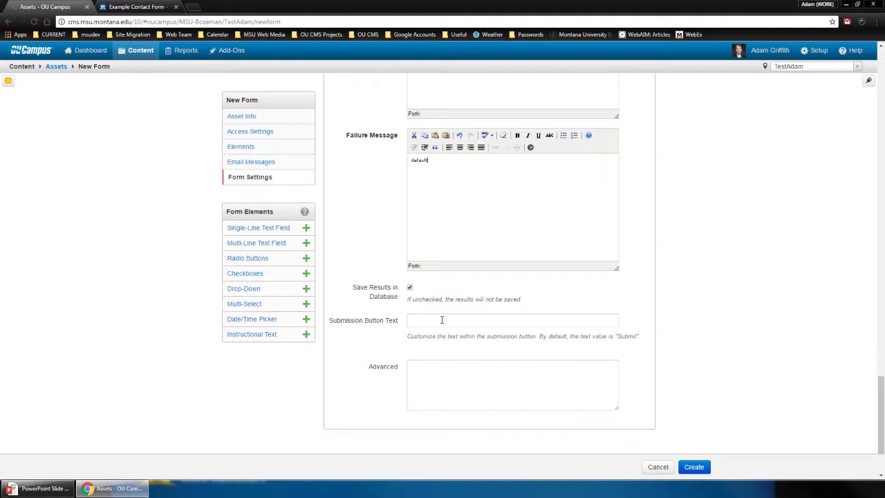
pyautogui.doubleClick(627, 336)
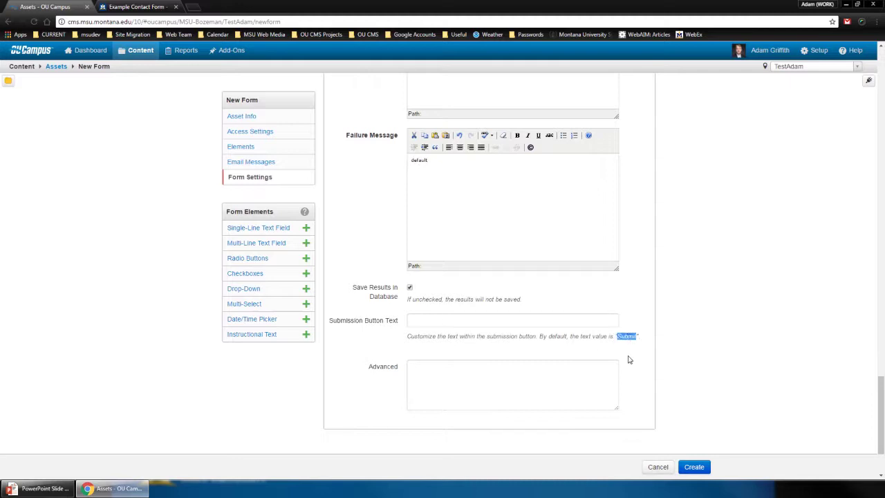
pyautogui.click(507, 320)
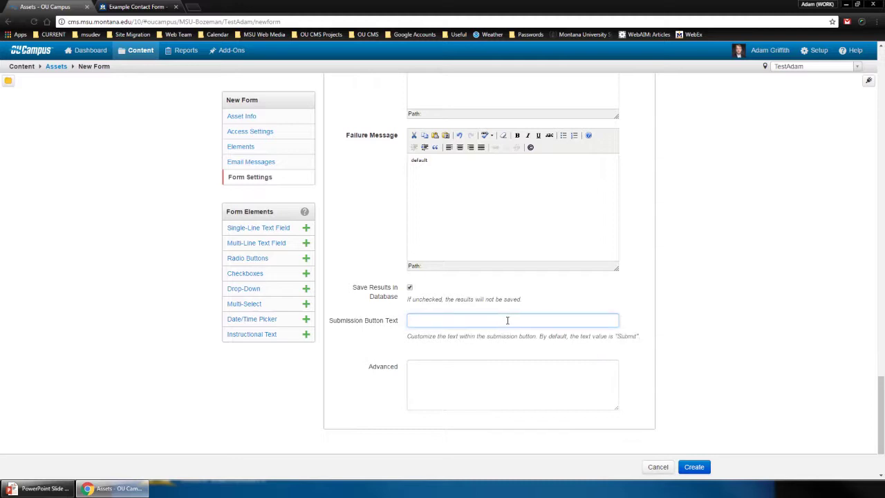
pyautogui.write('Next')
# Create the My Test Form 2017 asset and reopen its elements for editing
pyautogui.click(496, 371)
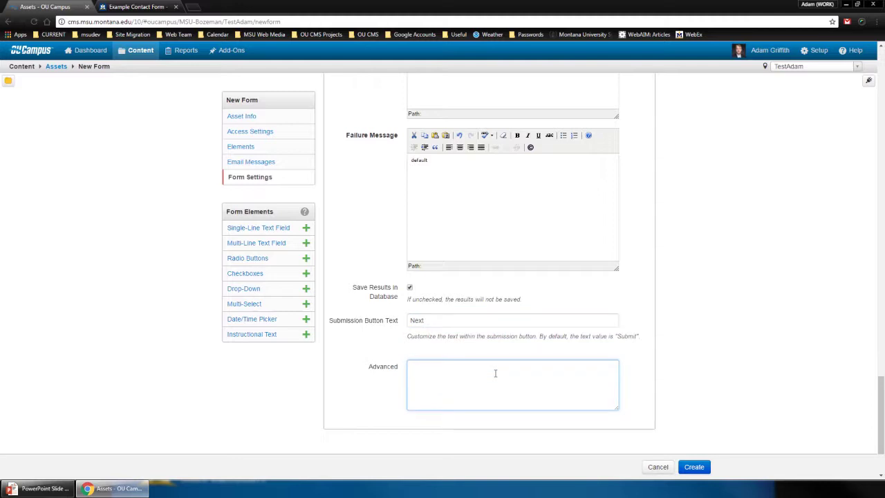
pyautogui.click(694, 468)
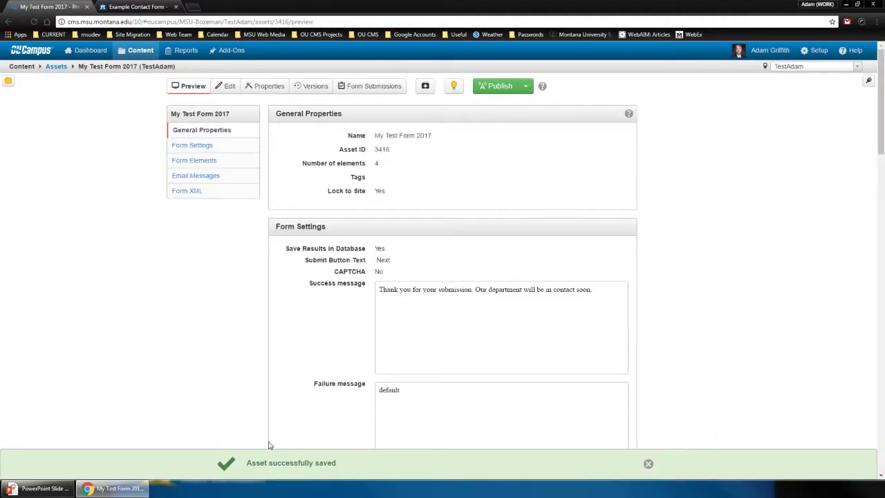
pyautogui.click(225, 89)
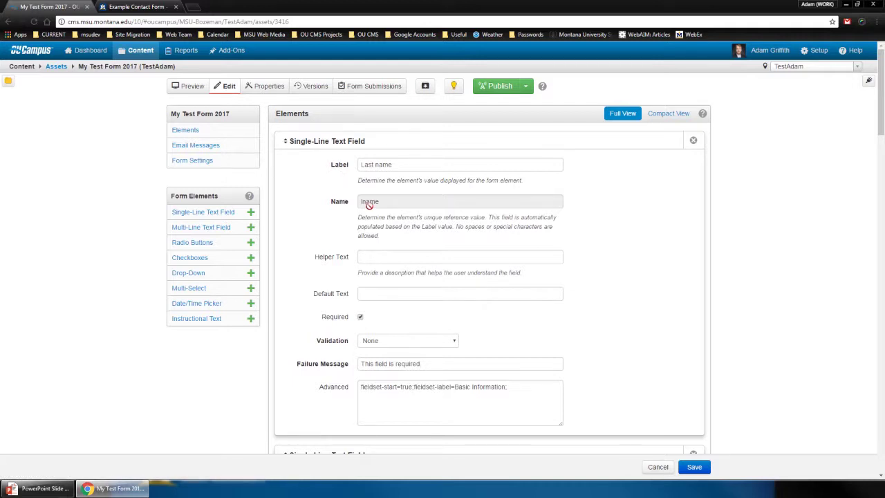
pyautogui.scroll(-3, 370, 204)
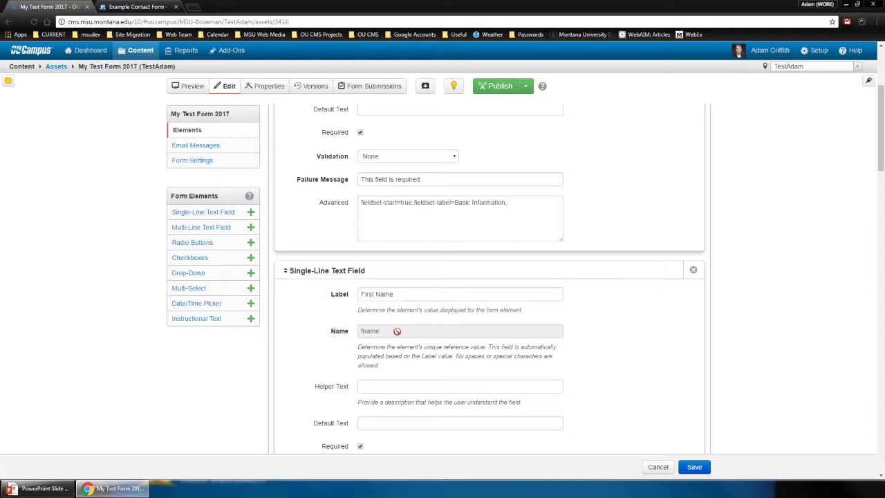
pyautogui.scroll(1, 414, 293)
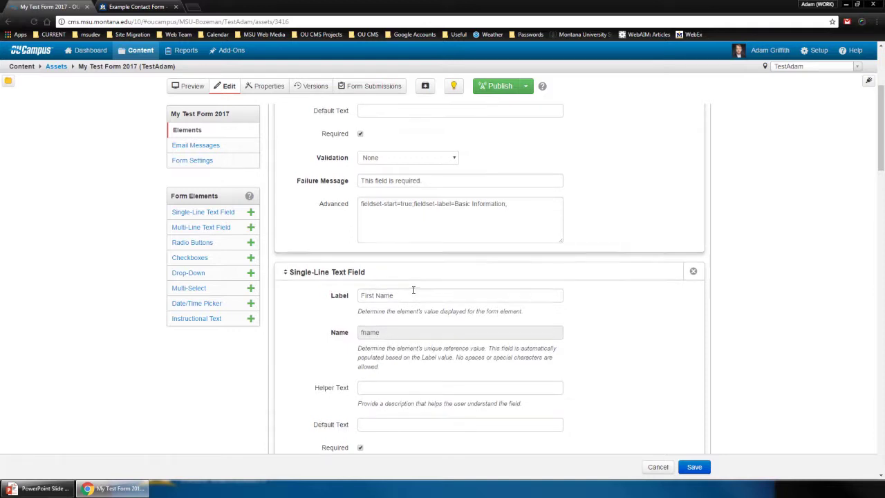
pyautogui.scroll(2, 413, 294)
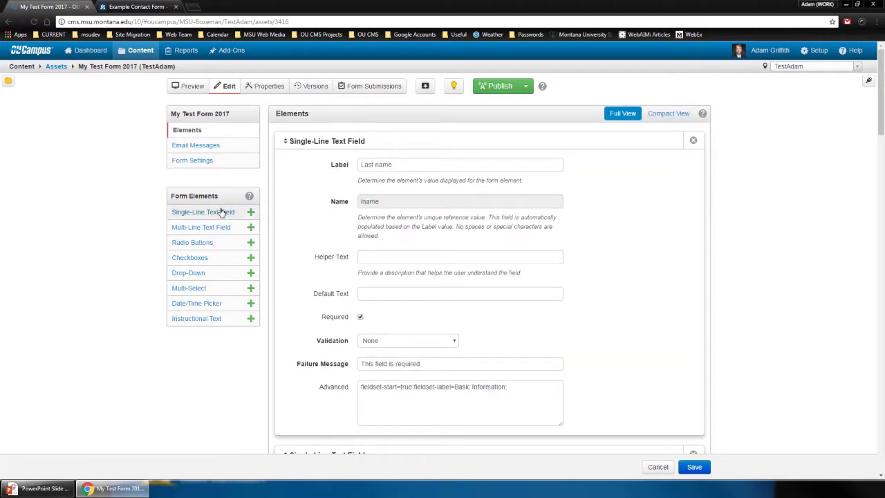
pyautogui.moveTo(217, 215); pyautogui.dragTo(308, 170)
pyautogui.scroll(-1, 401, 328)
pyautogui.scroll(-1, 401, 328)
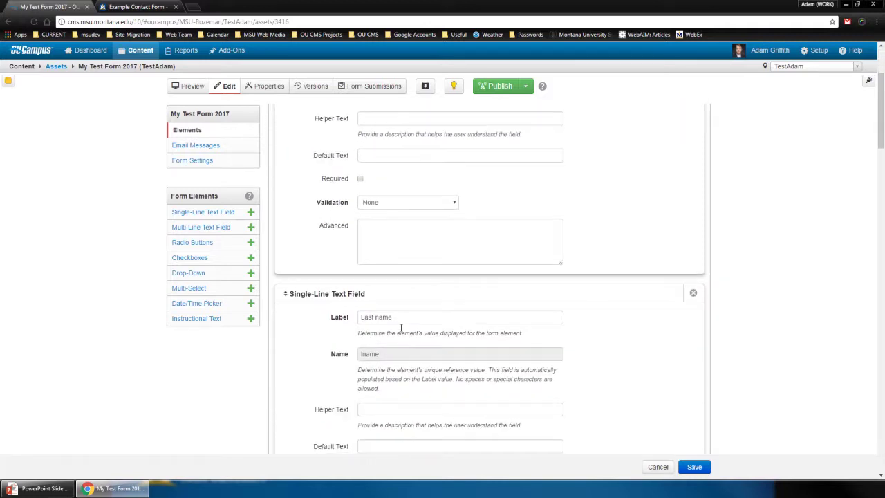
pyautogui.tripleClick(388, 315)
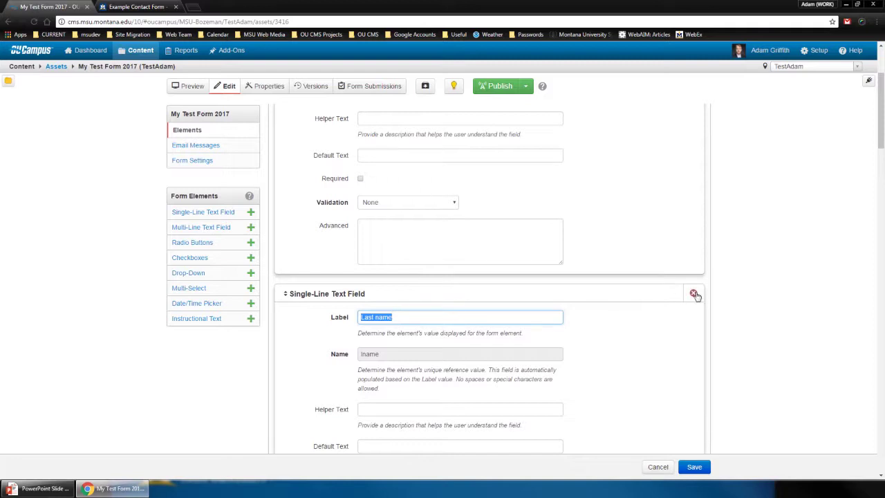
pyautogui.scroll(3, 694, 294)
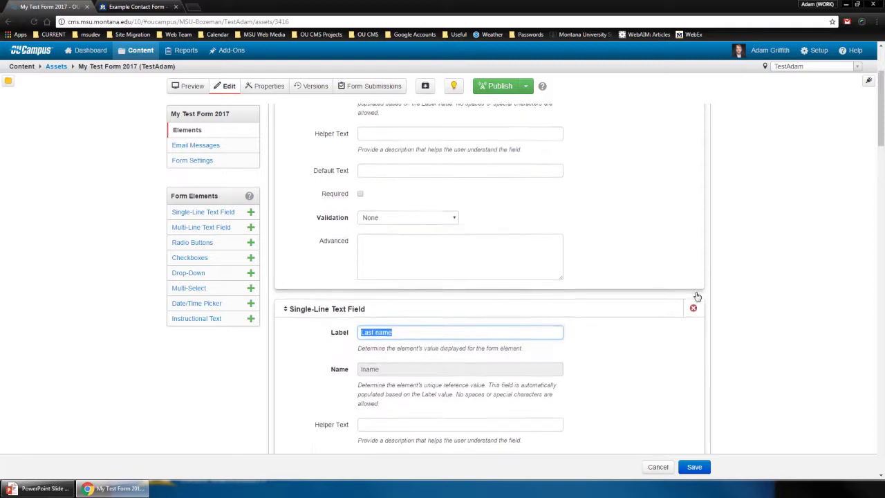
pyautogui.click(696, 144)
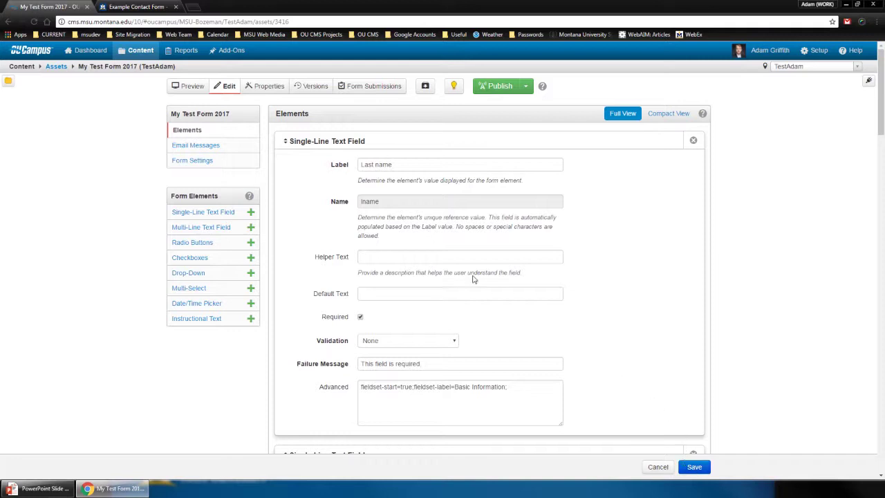
pyautogui.doubleClick(372, 201)
pyautogui.scroll(-3, 393, 264)
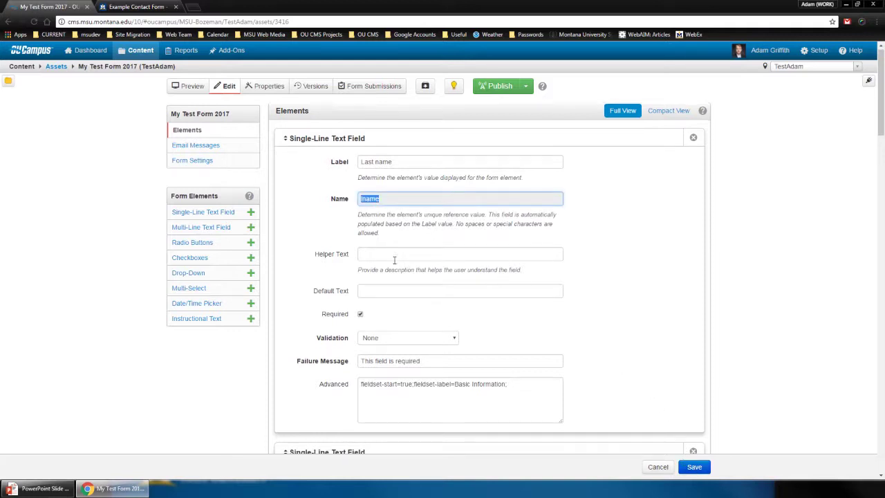
pyautogui.scroll(-1, 392, 264)
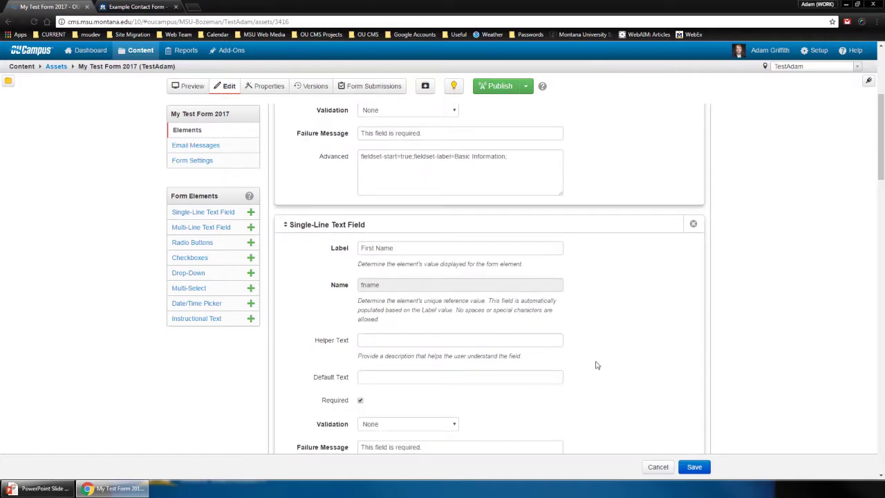
# Save My Test Form 2017 and bring up its Publish dialog
pyautogui.click(695, 467)
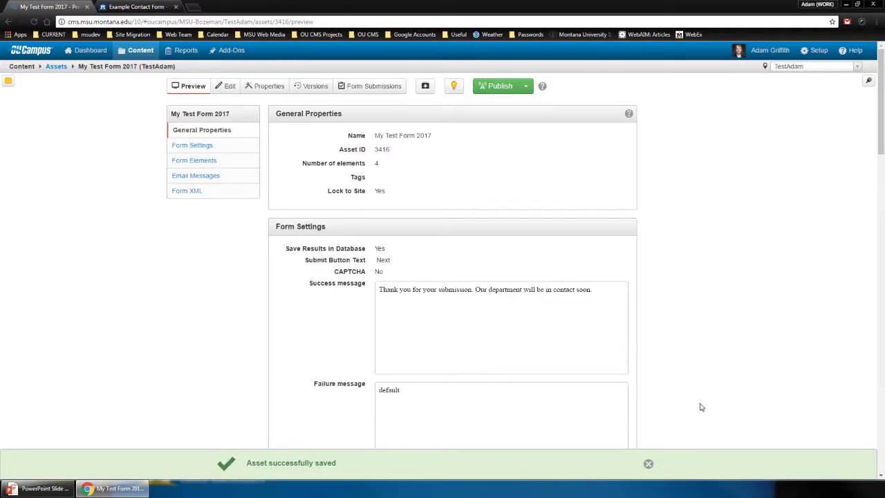
pyautogui.click(487, 89)
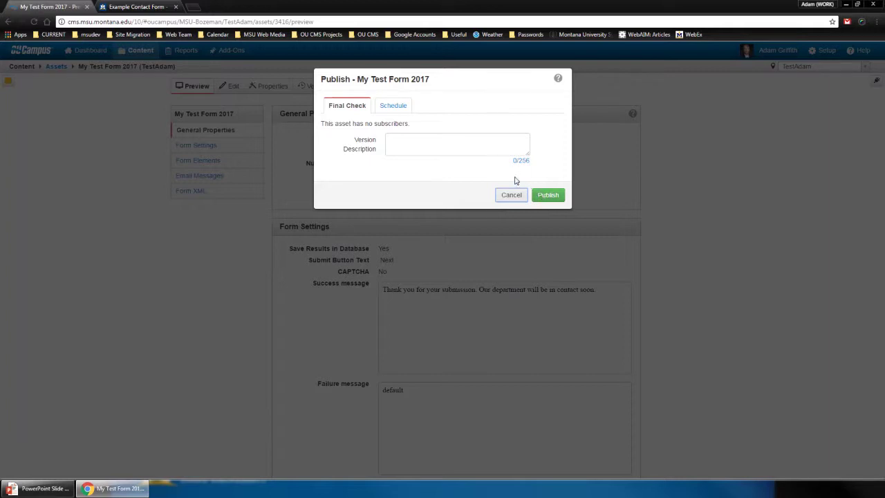
# Publish My Test Form 2017 with the version description 'new'
pyautogui.click(483, 149)
pyautogui.write('new')
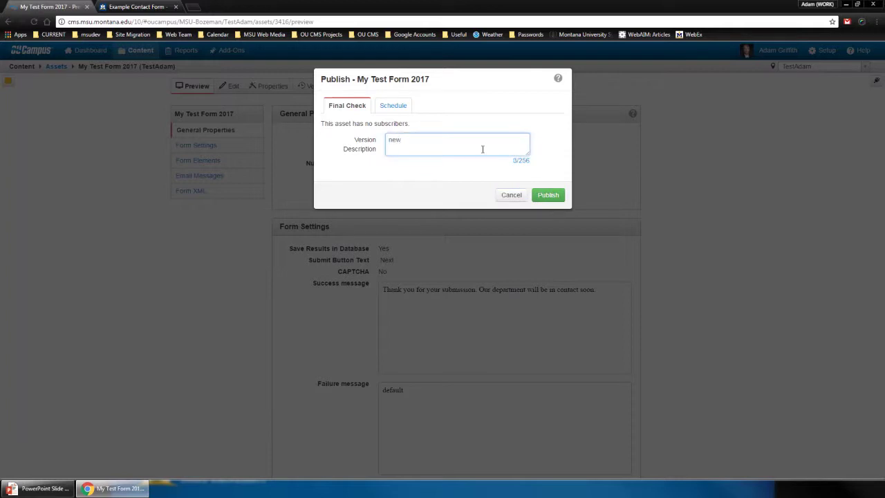
pyautogui.click(546, 195)
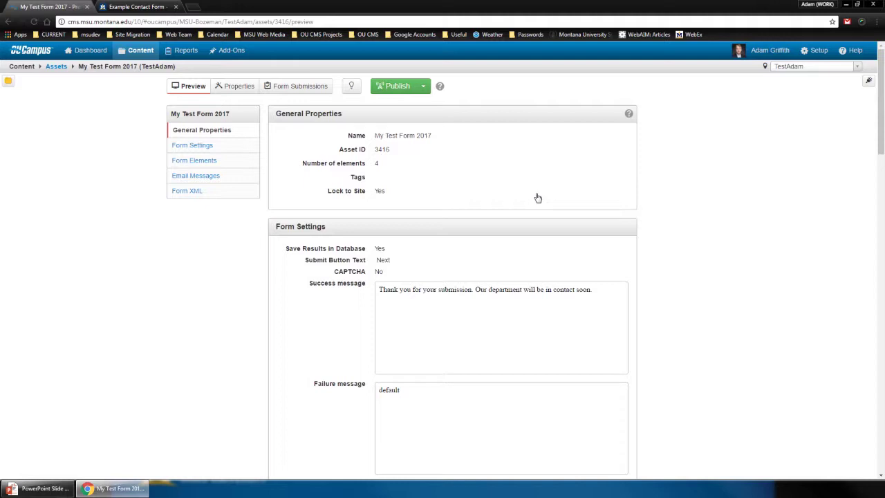
# Select the asset's URL and display the Form XML listing lname, fname, email and comments
pyautogui.click(326, 22)
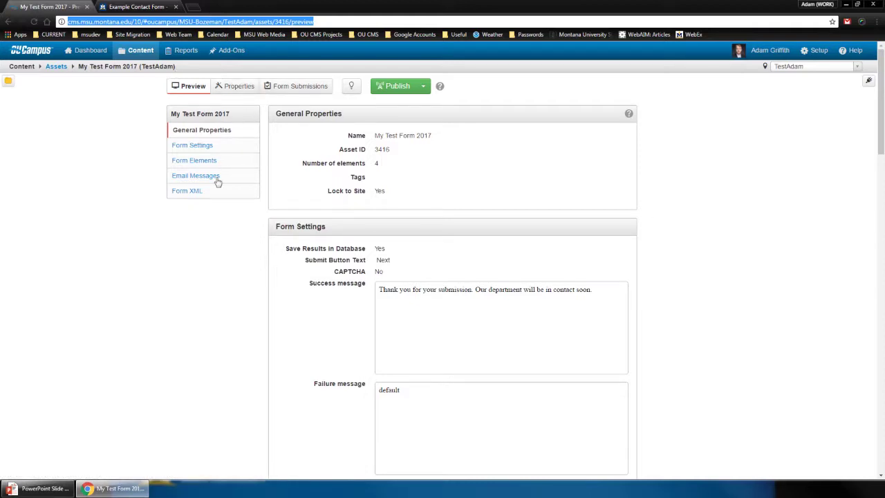
pyautogui.click(194, 193)
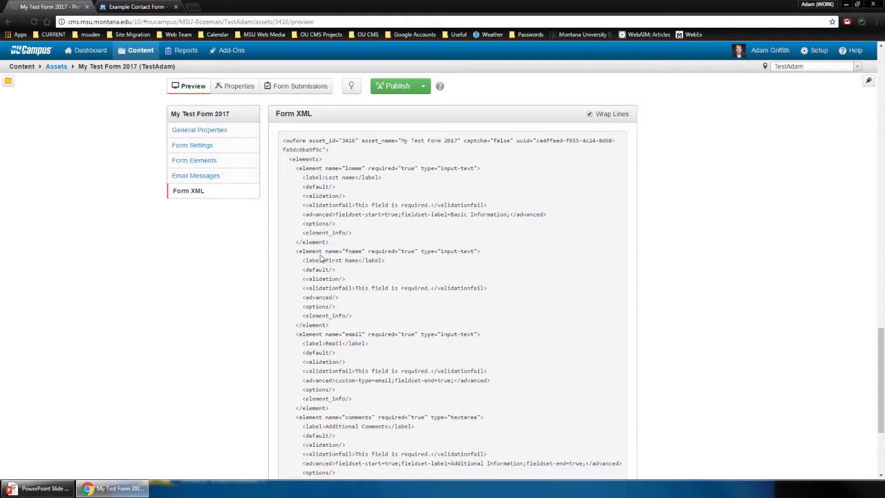
# Open the TestAdam index.pcf page from the page listing and edit its main content
pyautogui.moveTo(141, 54)
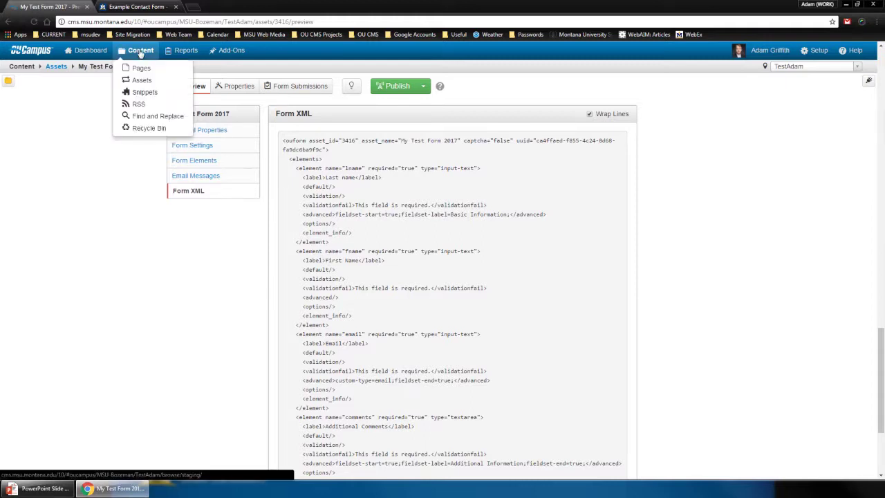
pyautogui.click(141, 52)
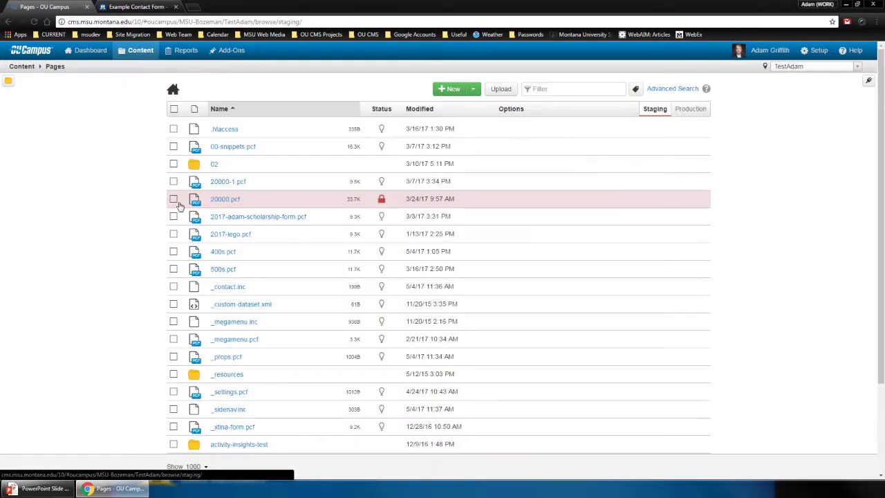
pyautogui.scroll(-3, 197, 253)
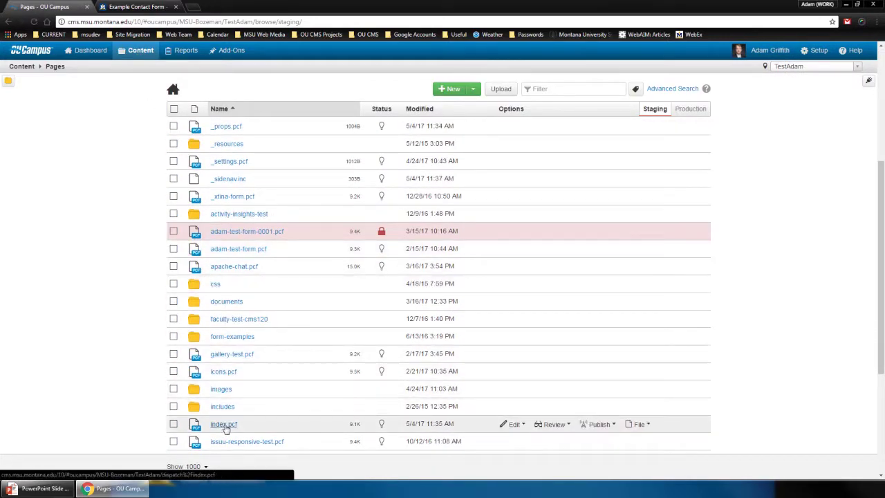
pyautogui.click(221, 391)
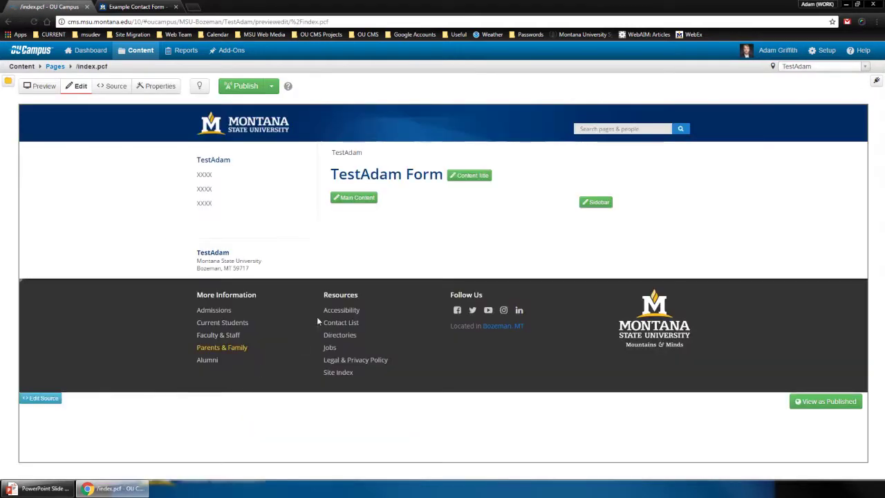
pyautogui.click(341, 199)
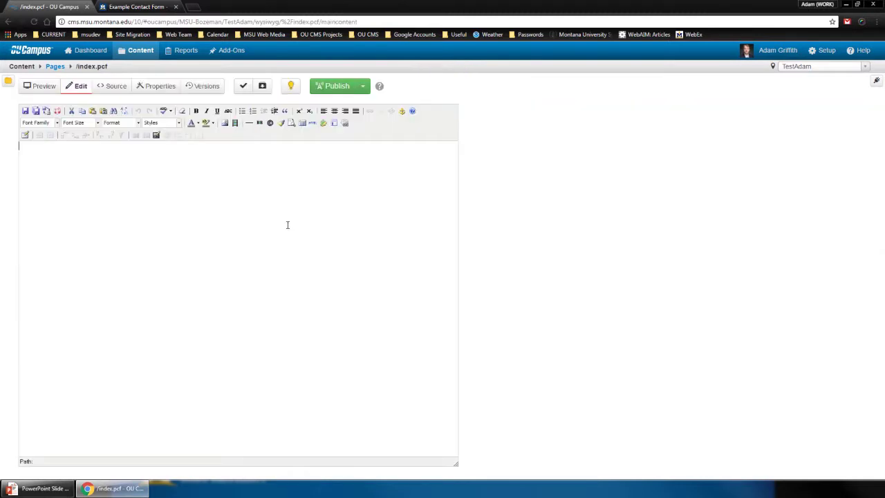
# Type 'Instructions: asdff asdfasdf asdfasdf.' with 'Instructions:' in bold, then start a new paragraph
pyautogui.write('Instructions: asdff asdfasdf asdfasdf.')
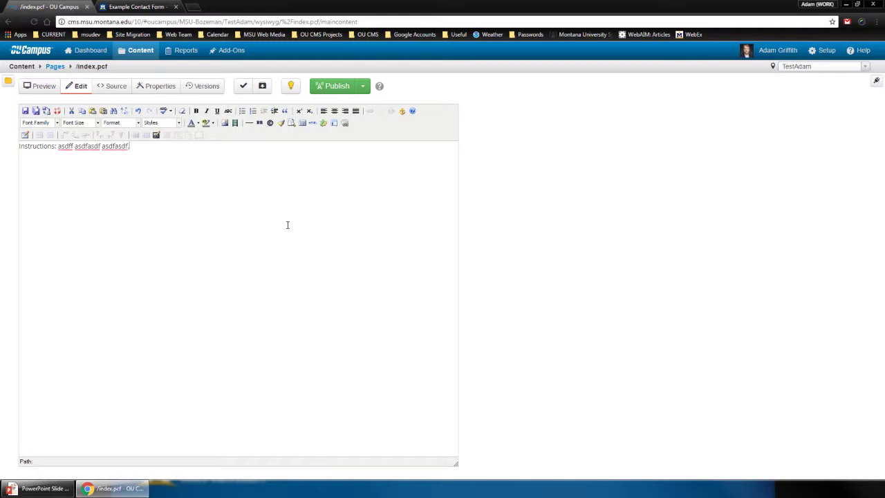
pyautogui.press('Home')
pyautogui.hotkey('ctrl', 'shift', 'Right')
pyautogui.hotkey('shift', 'Left')
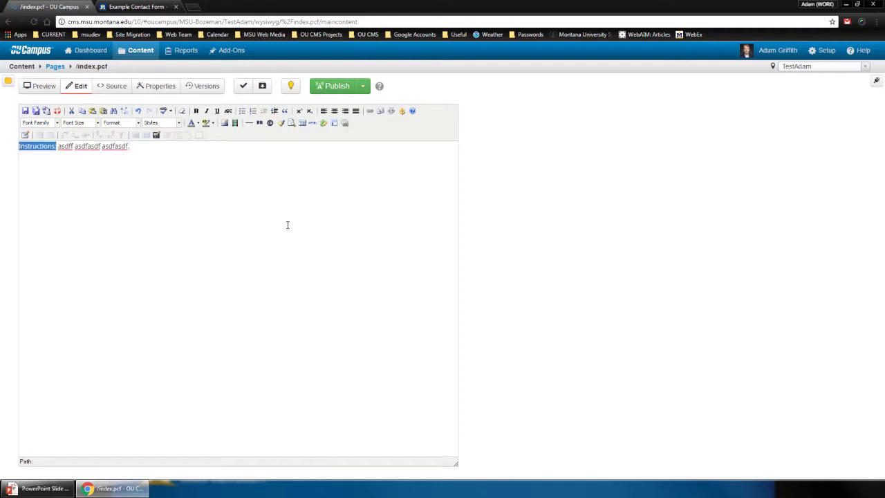
pyautogui.hotkey('ctrl', 'b')
pyautogui.press('End')
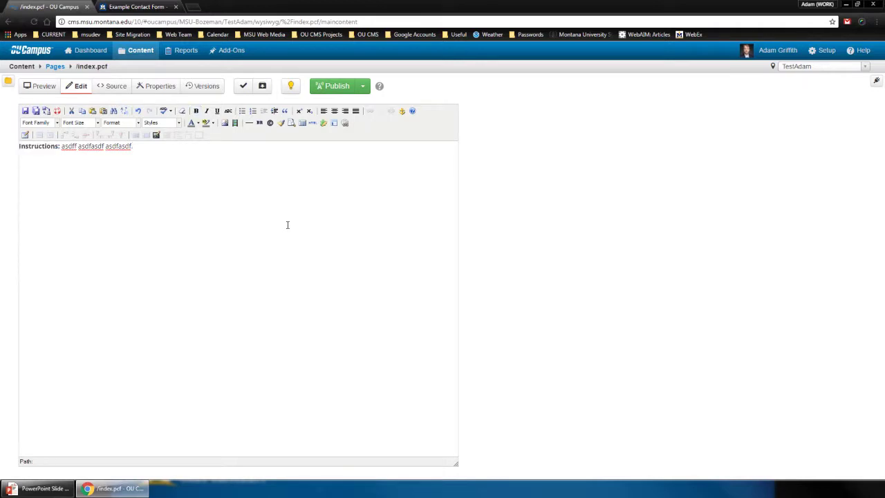
pyautogui.write('.')
pyautogui.press('Return')
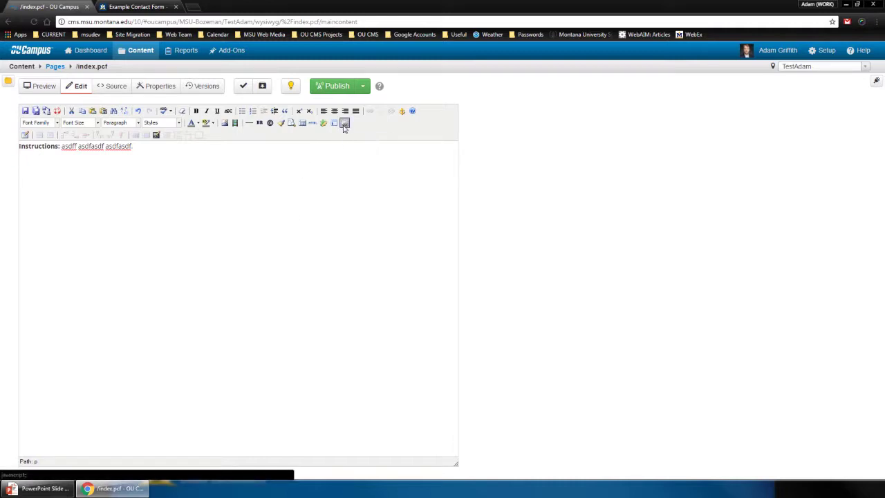
# Insert the My Test Form 2017 asset below the instructions and save the page
pyautogui.click(345, 123)
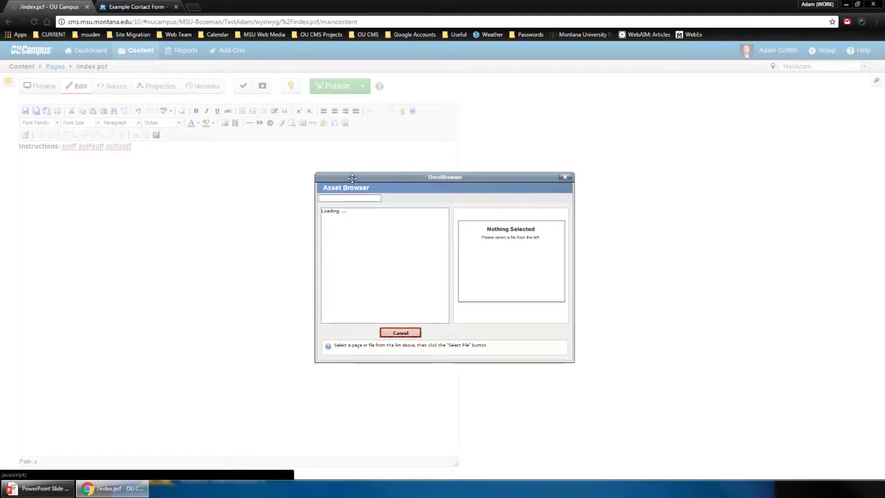
pyautogui.scroll(-10, 375, 258)
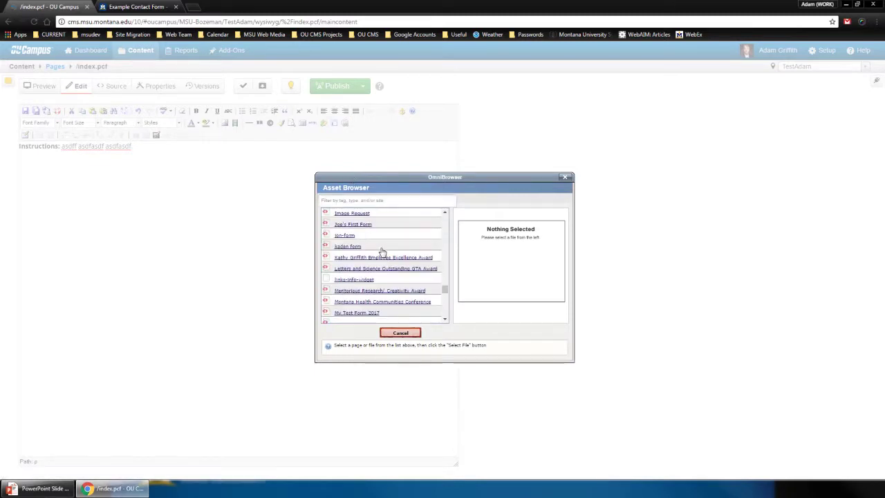
pyautogui.click(374, 269)
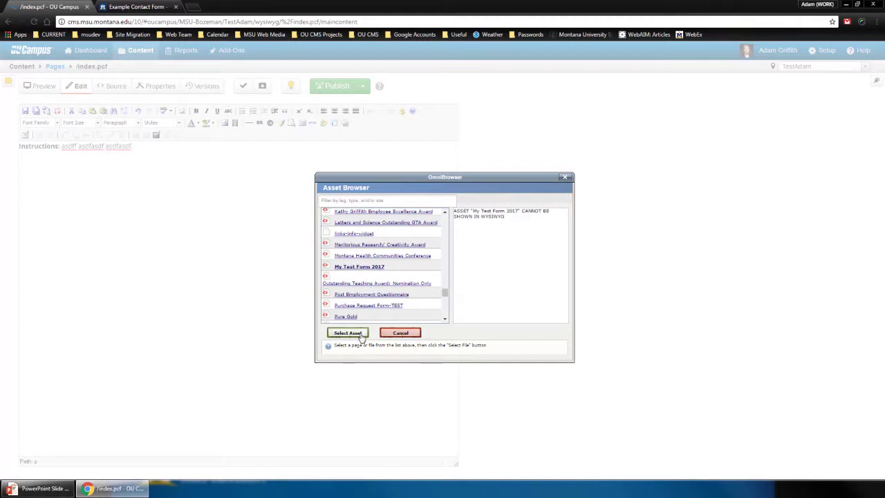
pyautogui.click(359, 333)
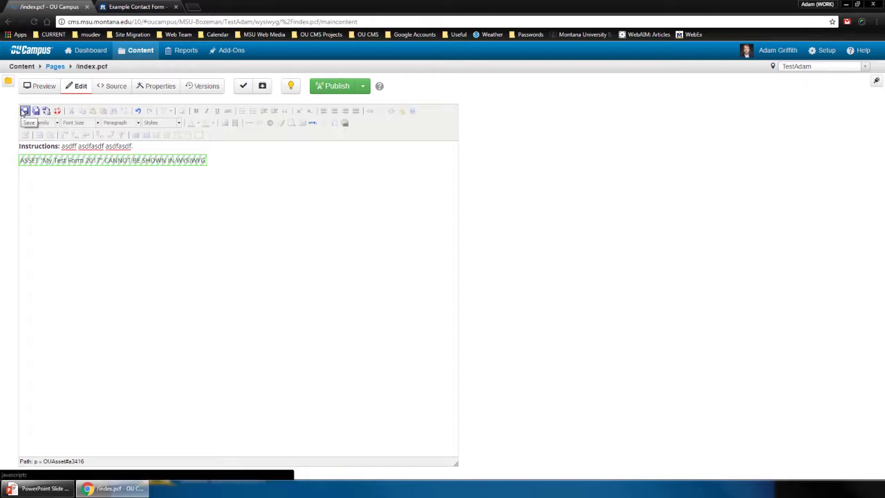
pyautogui.click(22, 112)
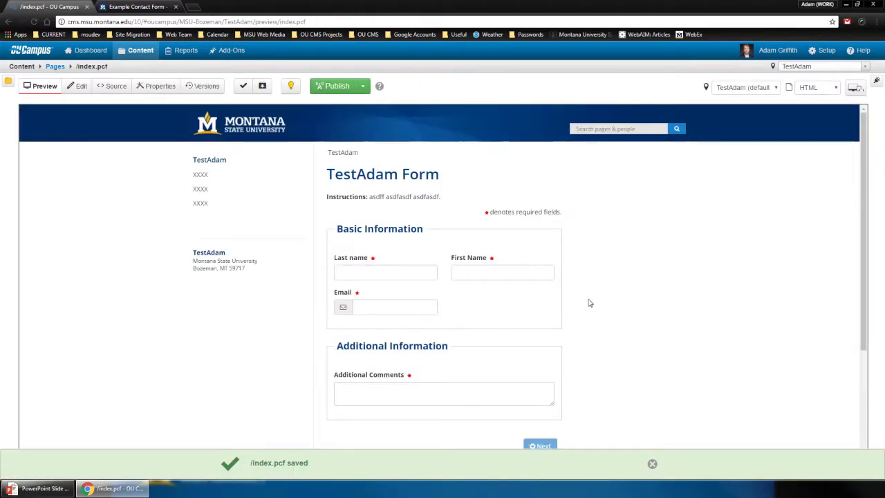
# Test the Last name, First Name, Email and Additional Comments fields in preview, then enter Edit view
pyautogui.scroll(-1, 590, 303)
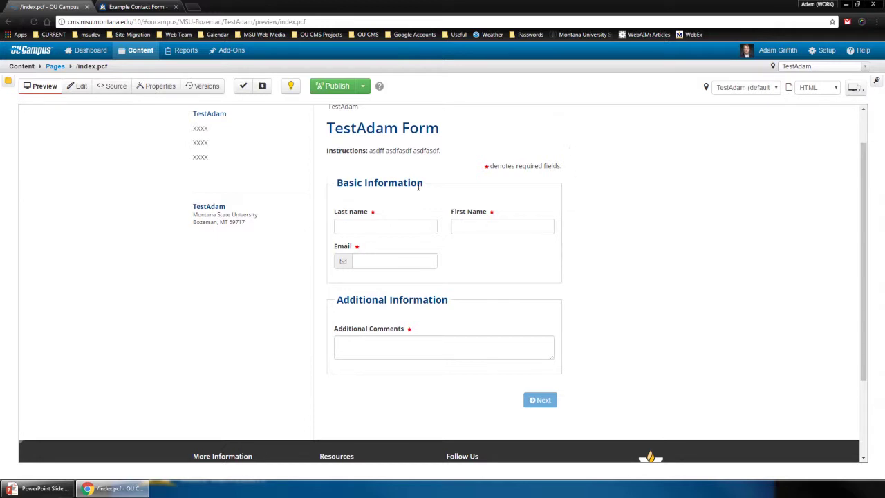
pyautogui.click(393, 224)
pyautogui.click(476, 226)
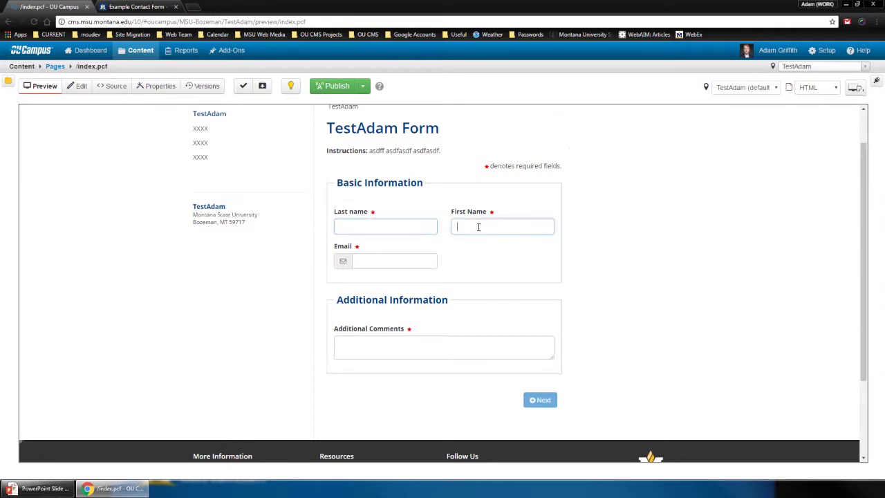
pyautogui.click(401, 261)
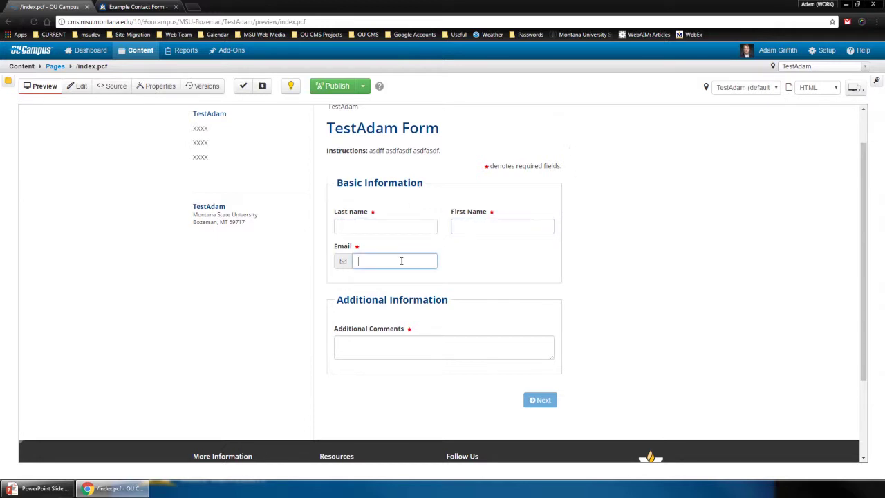
pyautogui.click(401, 347)
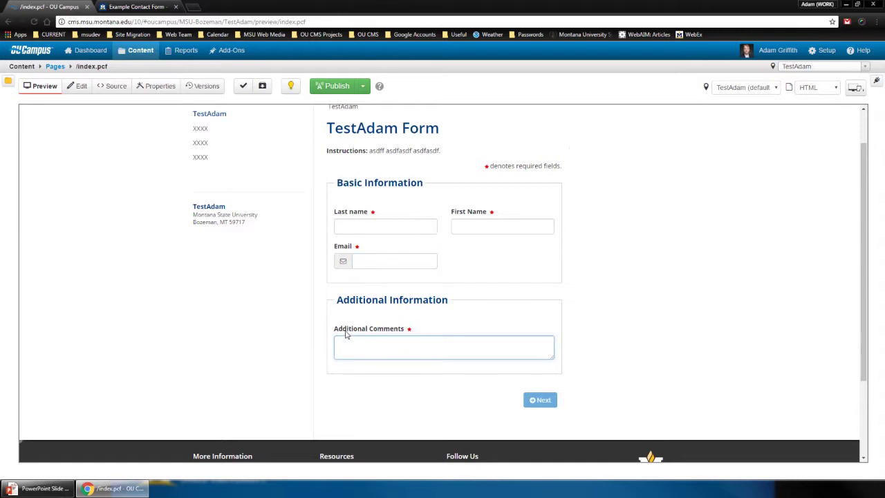
pyautogui.moveTo(350, 335); pyautogui.dragTo(411, 346)
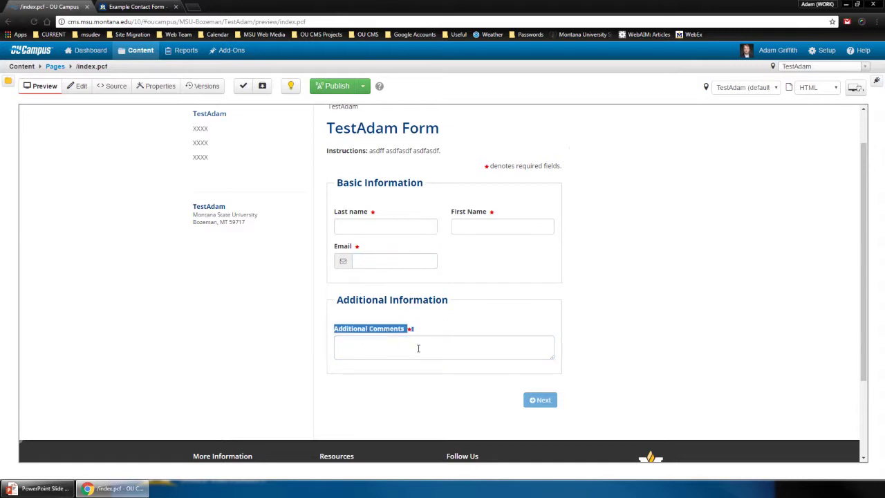
pyautogui.click(418, 347)
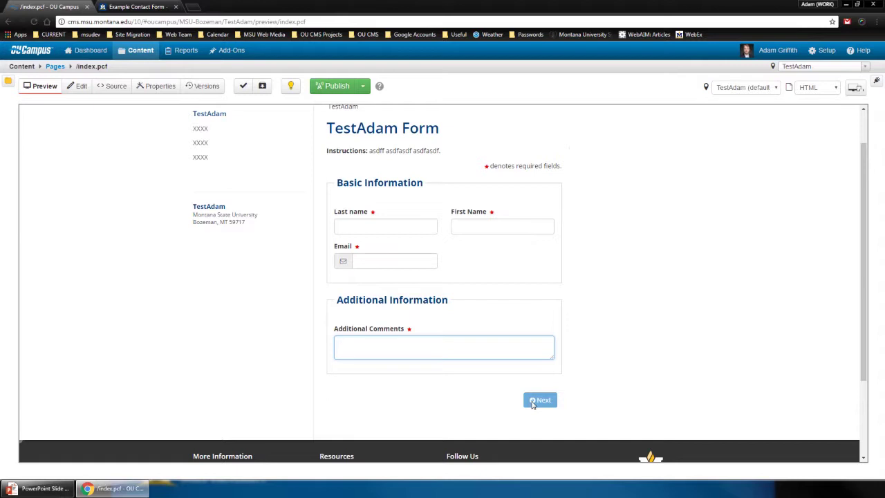
pyautogui.click(532, 403)
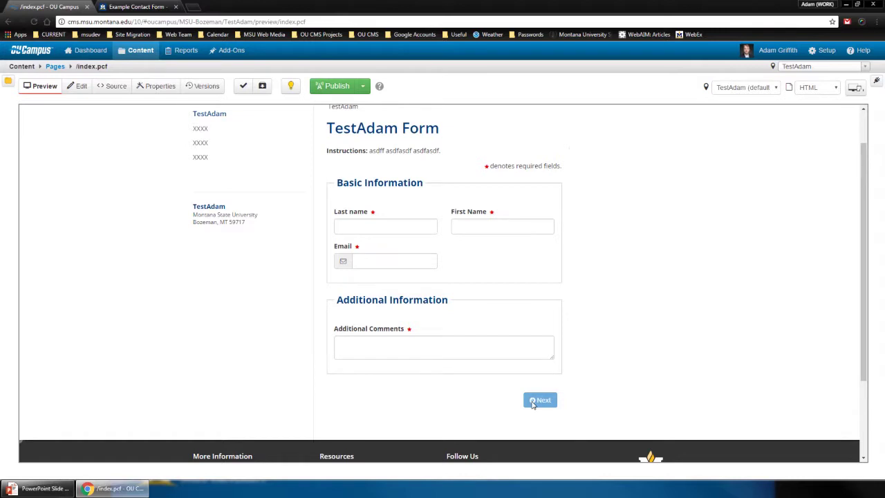
pyautogui.click(80, 87)
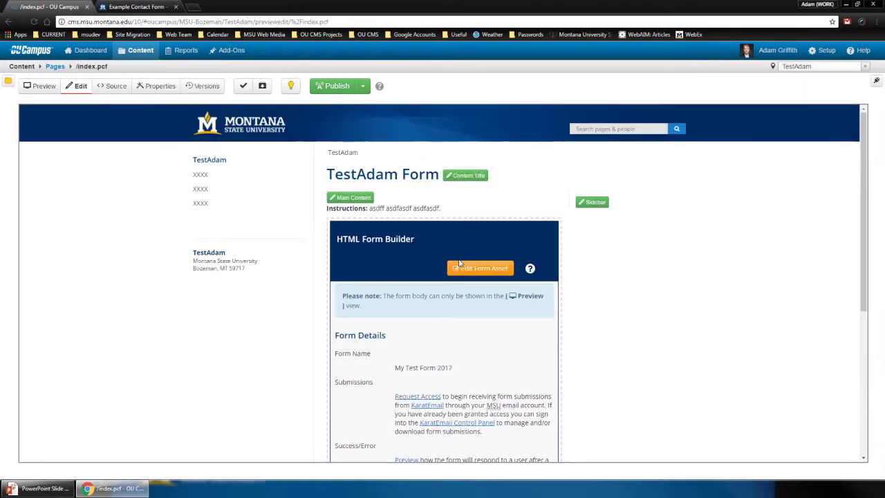
# Briefly open the form asset settings in a new tab, close it, then open Form Builder help
pyautogui.scroll(-1, 459, 263)
pyautogui.scroll(-2, 459, 263)
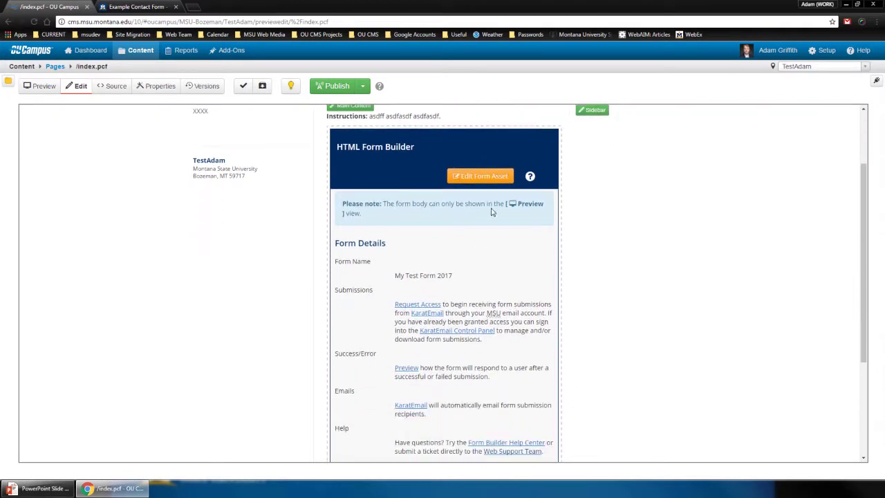
pyautogui.click(476, 181)
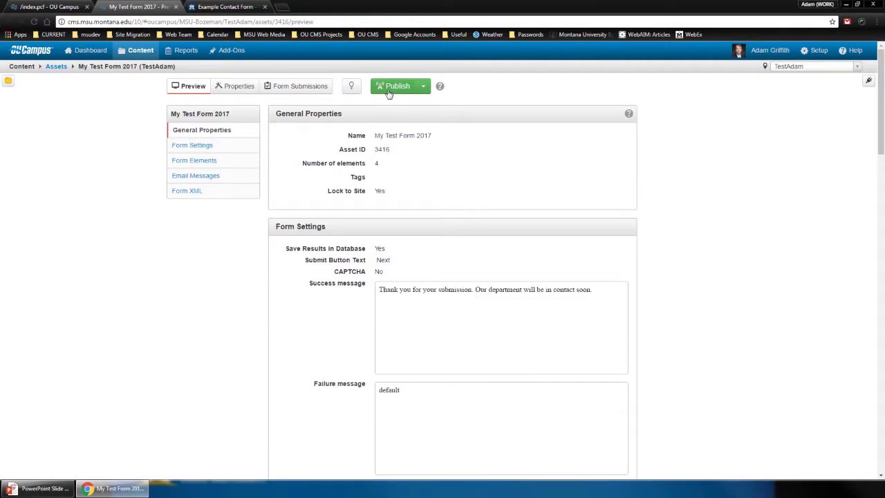
pyautogui.click(175, 7)
pyautogui.click(175, 7)
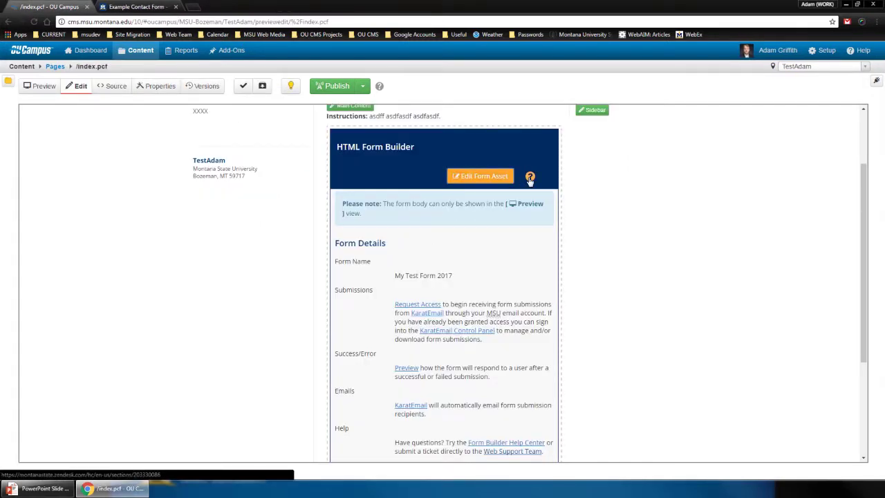
pyautogui.click(530, 177)
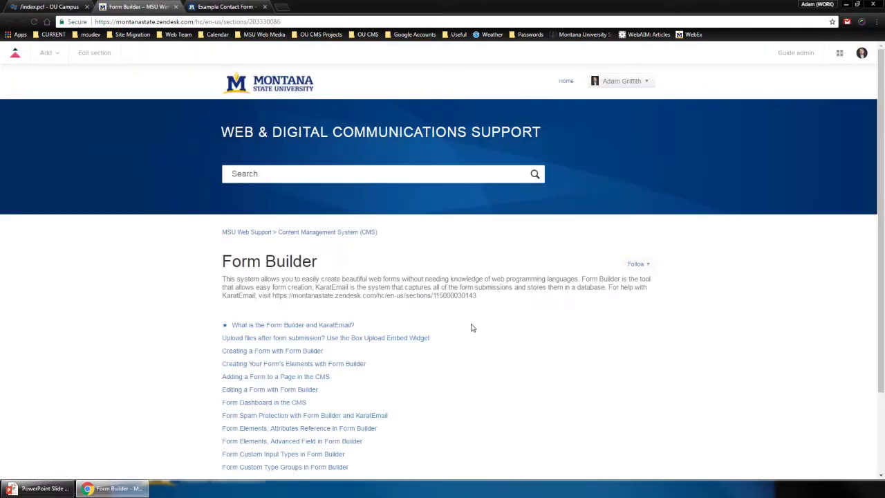
# Scroll the Form Builder help articles, then close the Zendesk tab to return to the editor
pyautogui.scroll(-2, 472, 327)
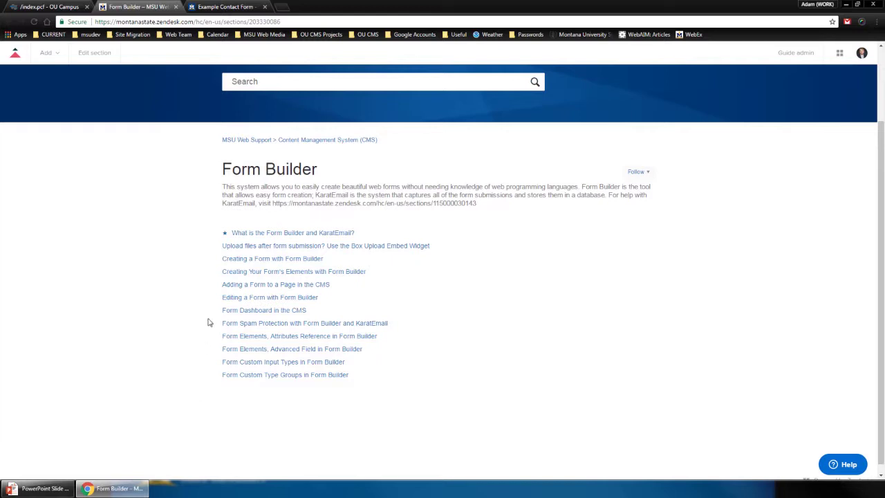
pyautogui.click(175, 7)
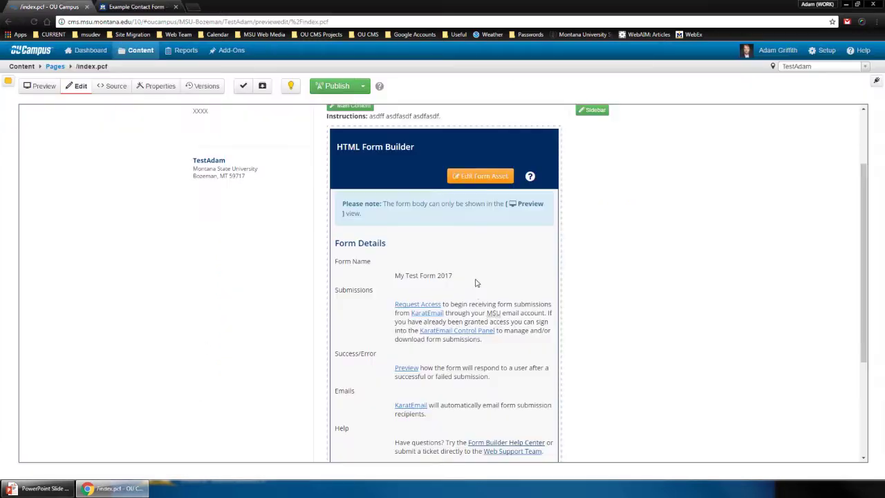
pyautogui.scroll(-1, 449, 273)
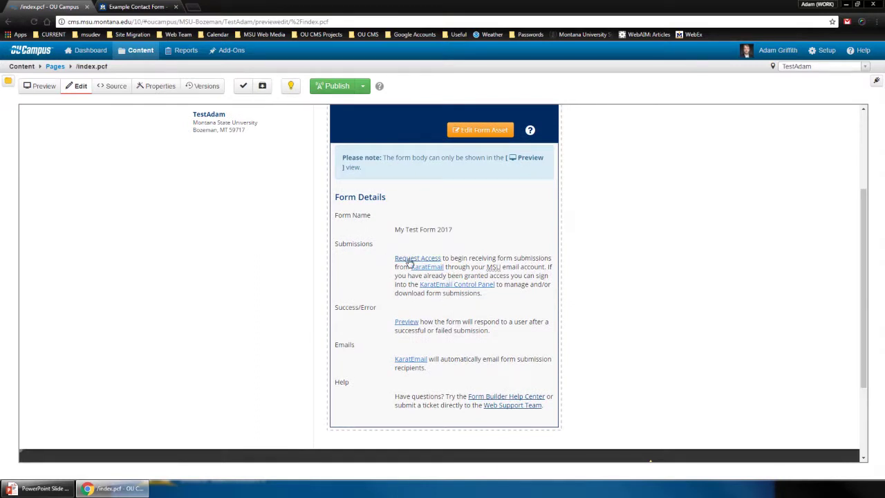
pyautogui.click(409, 260)
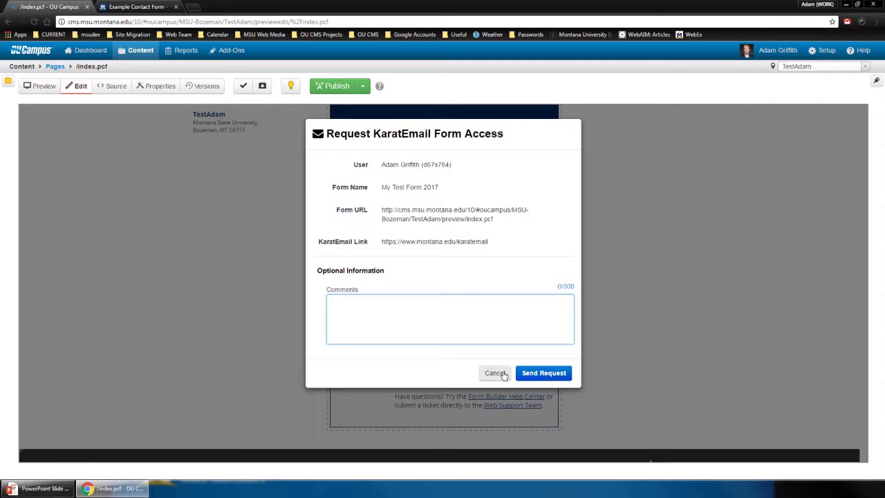
pyautogui.click(495, 372)
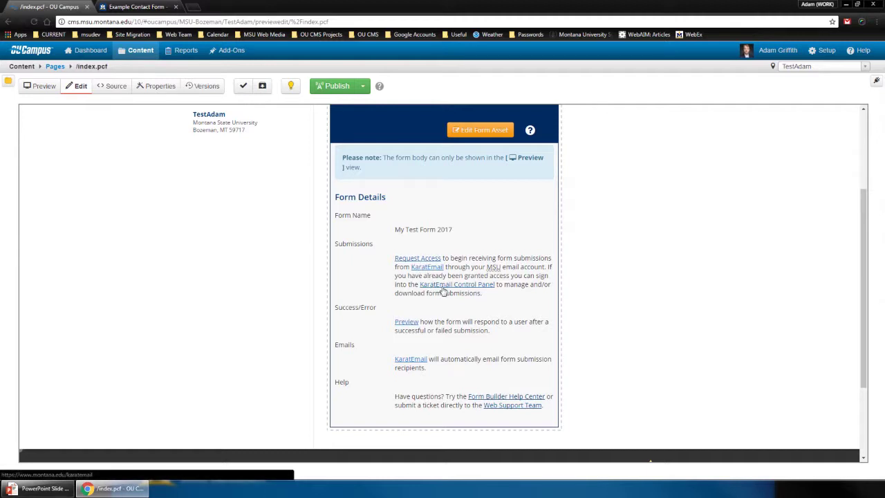
# Check the form's Success/Error Preview, return to Preview, and publish the TestAdam page
pyautogui.click(408, 324)
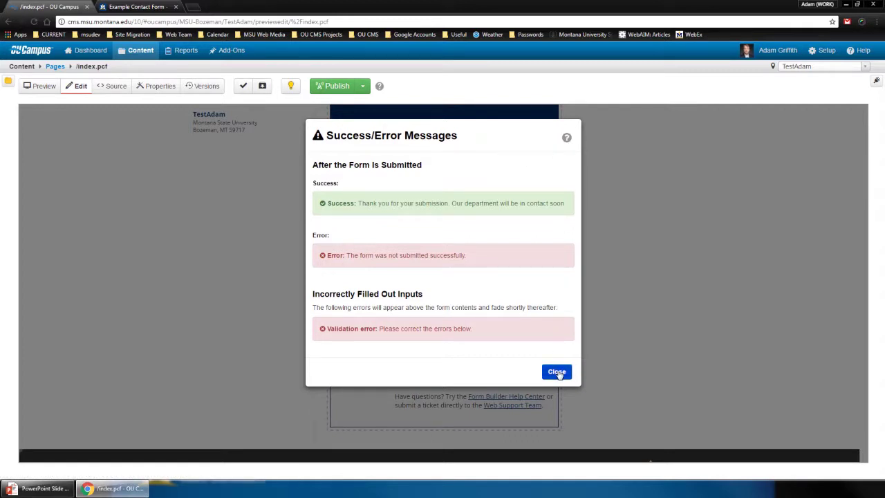
pyautogui.click(557, 372)
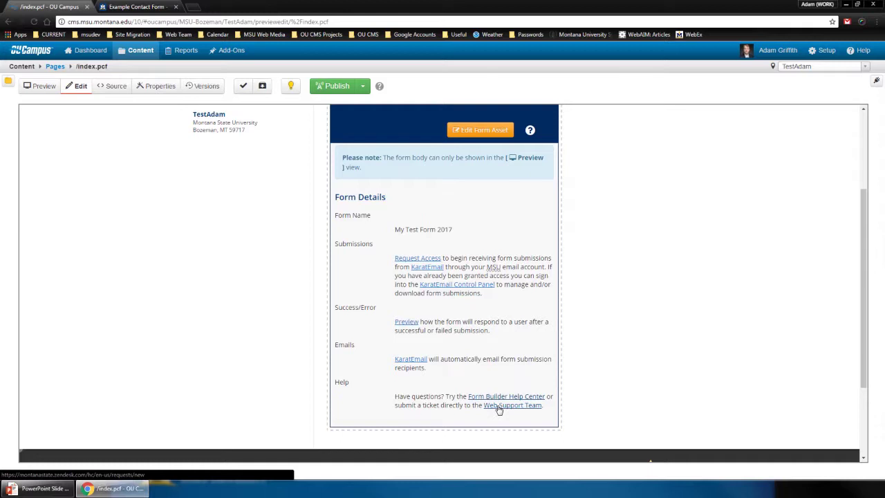
pyautogui.click(32, 86)
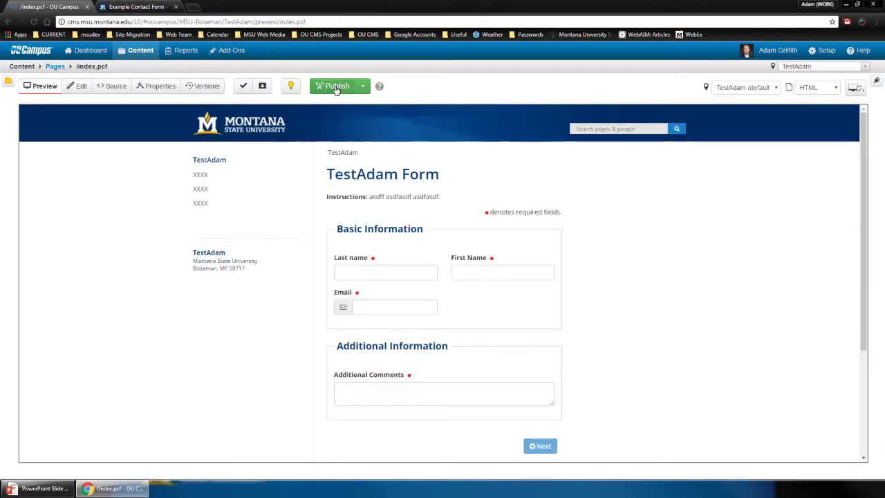
pyautogui.click(336, 87)
pyautogui.click(548, 316)
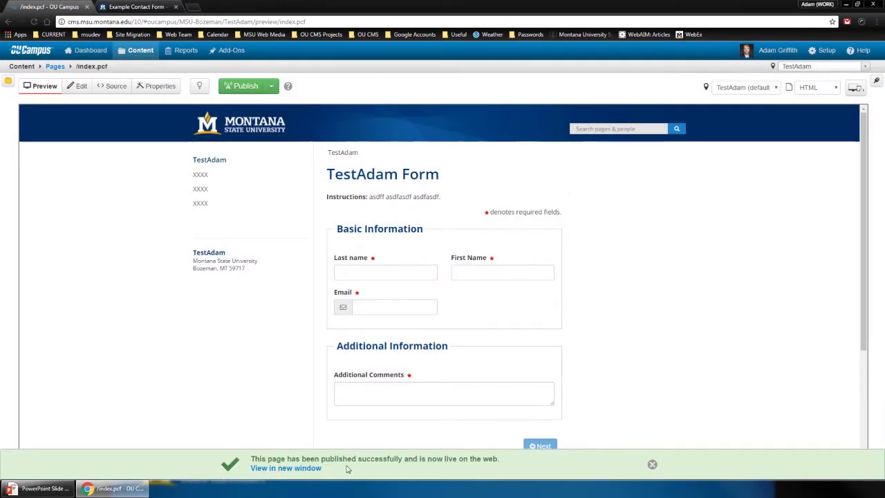
# Open the published TestAdam page and try its Last name, First Name, Email and Comments fields
pyautogui.click(652, 465)
pyautogui.scroll(-3, 665, 396)
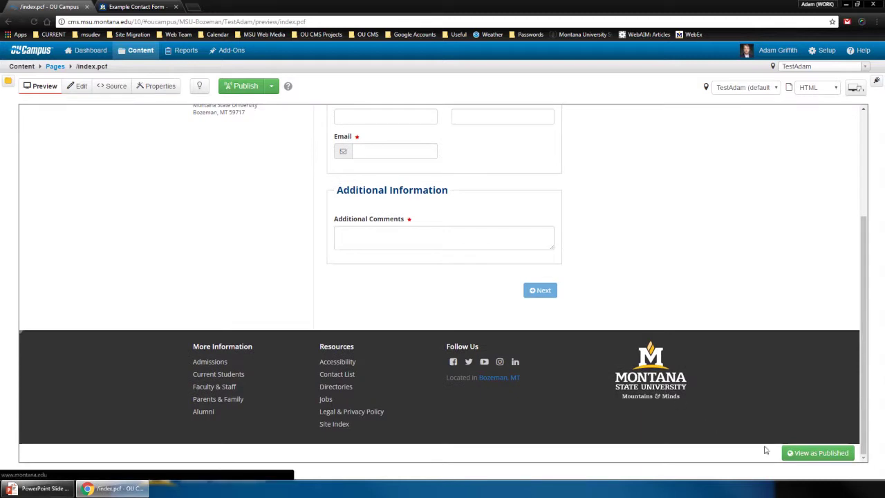
pyautogui.click(800, 454)
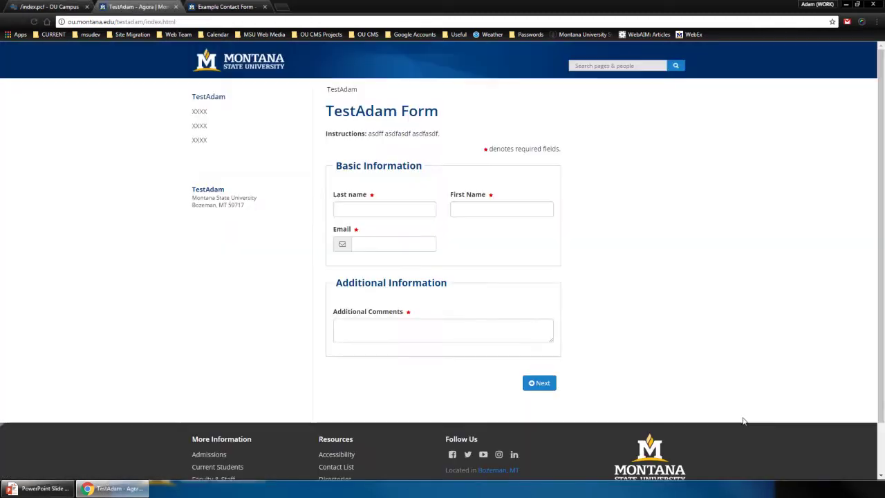
pyautogui.click(431, 207)
pyautogui.click(484, 210)
pyautogui.click(410, 242)
pyautogui.click(450, 331)
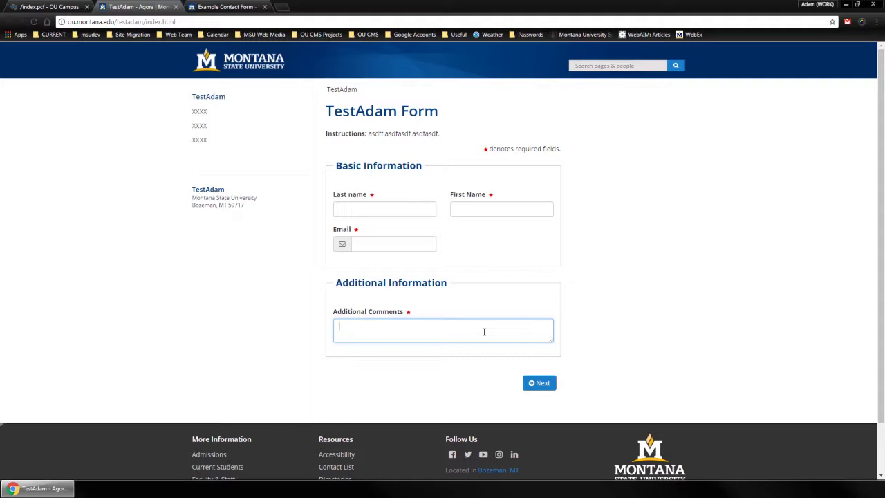
# Compare the live form with the Example Contact Form, then return to the OU Campus tab
pyautogui.click(236, 9)
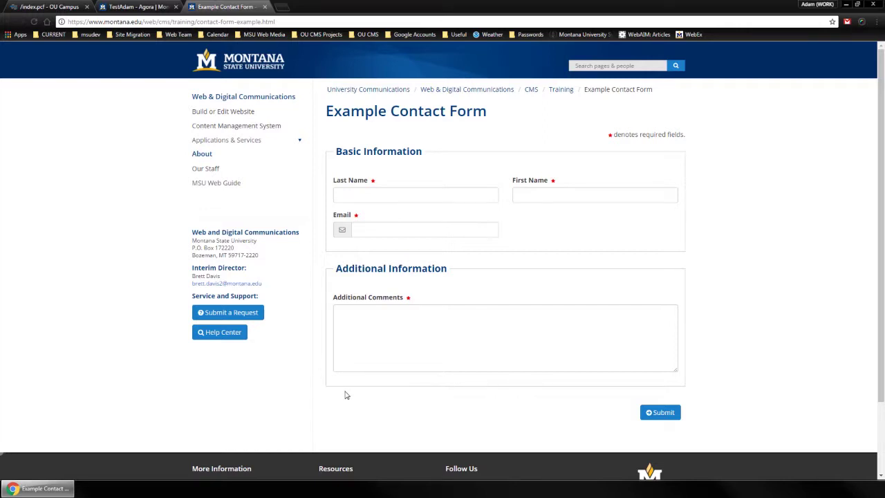
pyautogui.click(146, 12)
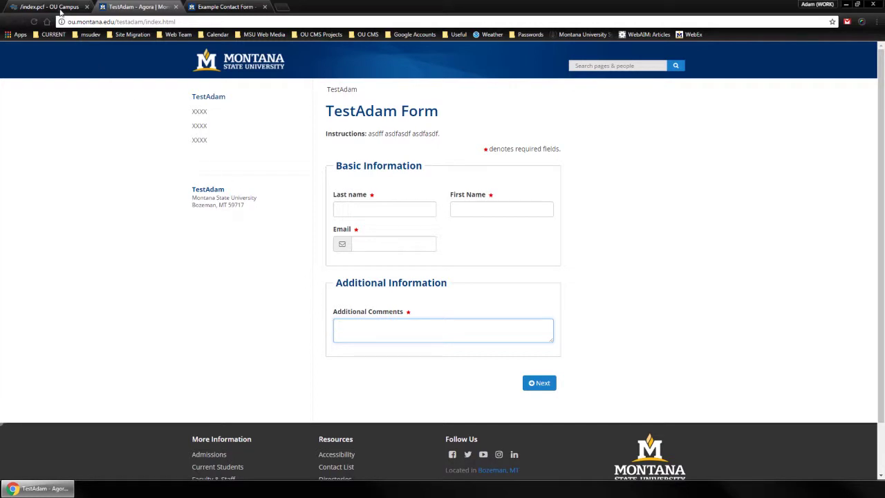
pyautogui.click(61, 11)
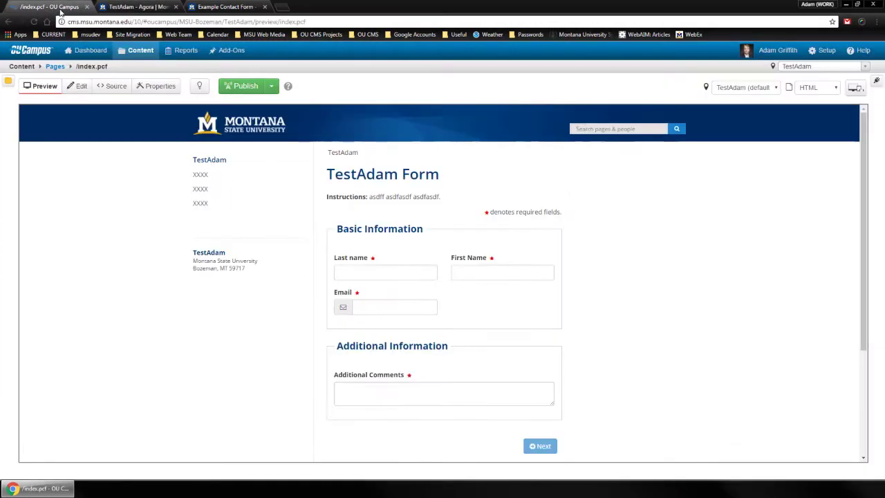
# Check out My Test Form 2017 and add rows=7 to the Additional Comments advanced settings
pyautogui.click(80, 87)
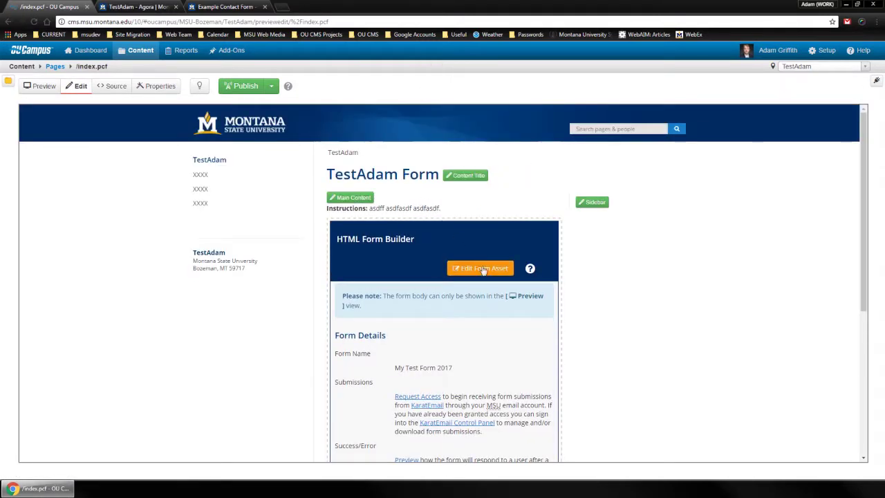
pyautogui.click(481, 269)
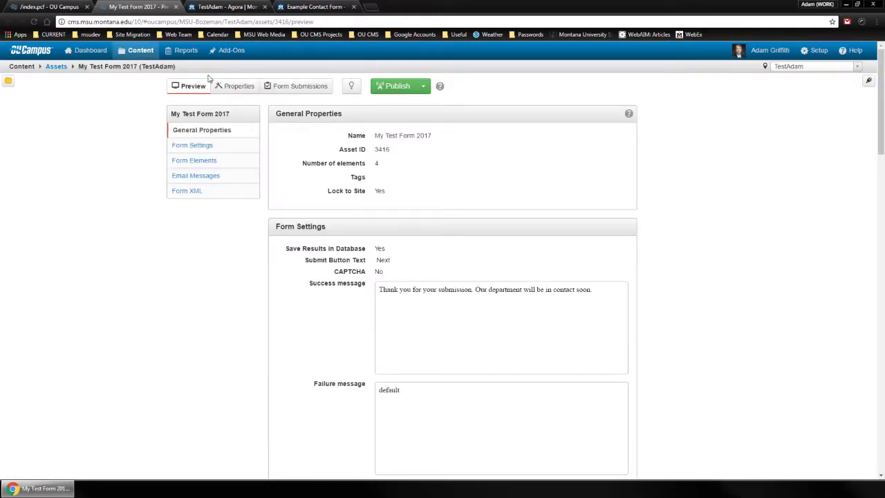
pyautogui.click(354, 87)
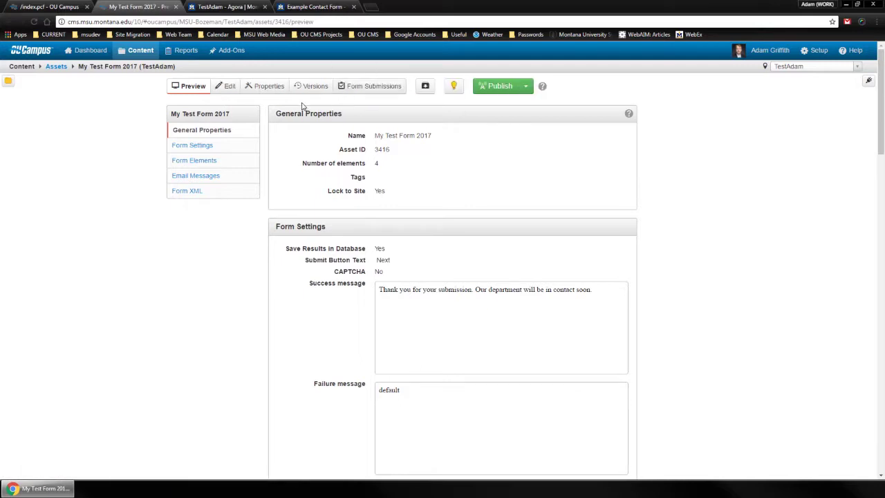
pyautogui.click(231, 88)
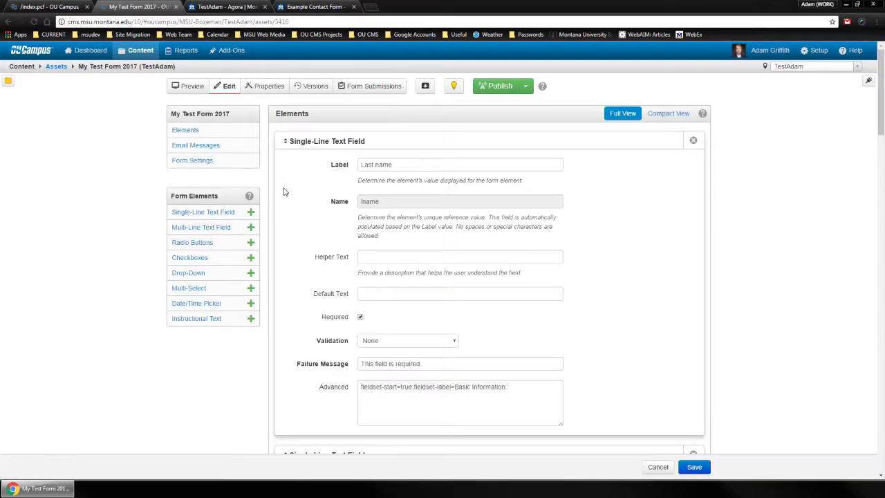
pyautogui.scroll(-10, 561, 272)
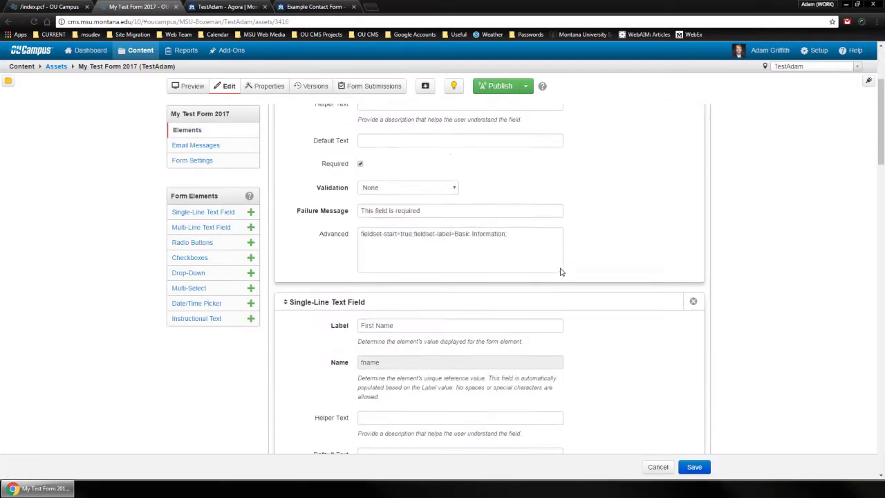
pyautogui.scroll(-4, 560, 272)
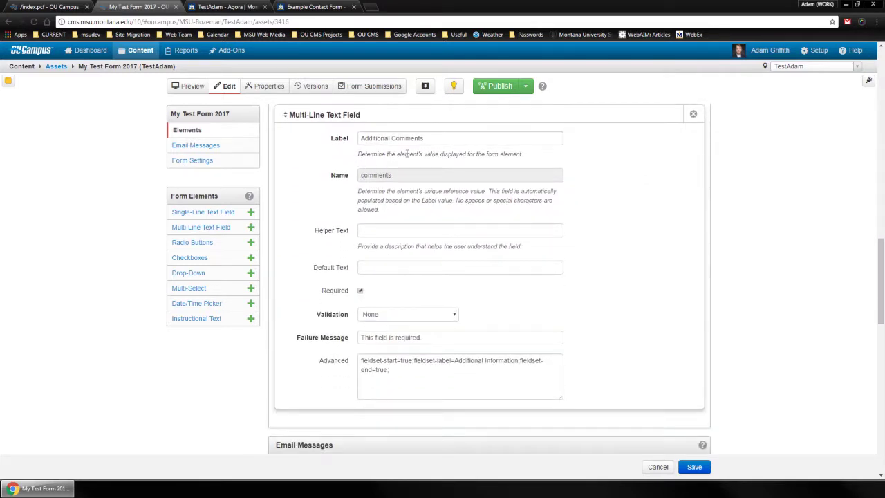
pyautogui.click(401, 370)
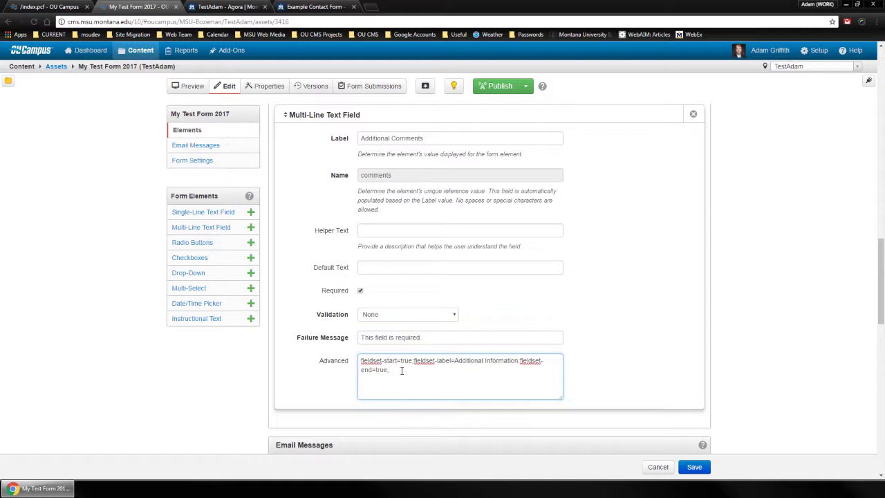
pyautogui.write('rows=7;')
# Save and publish the form asset, then reload the live TestAdam form to see the taller box
pyautogui.click(703, 473)
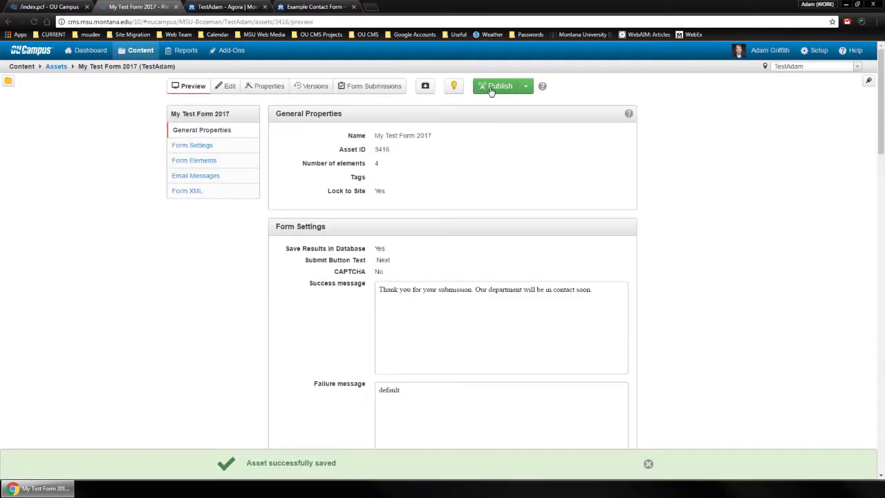
pyautogui.click(489, 89)
pyautogui.press('Return')
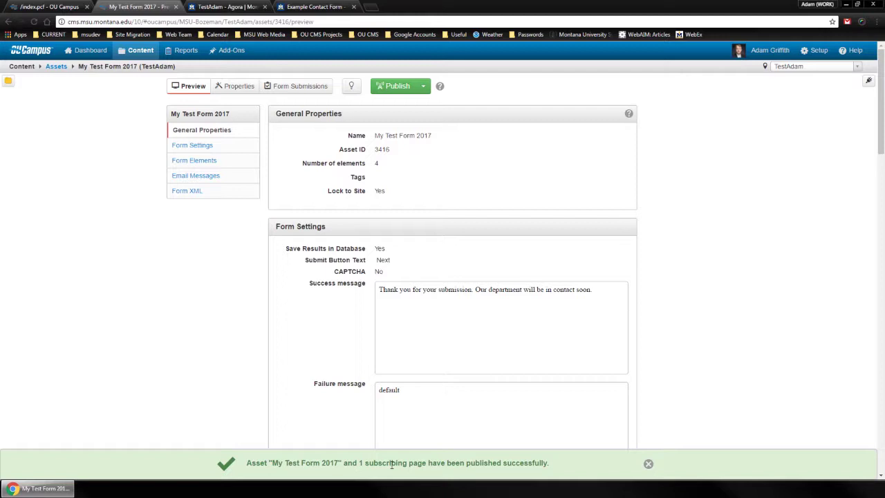
pyautogui.click(175, 7)
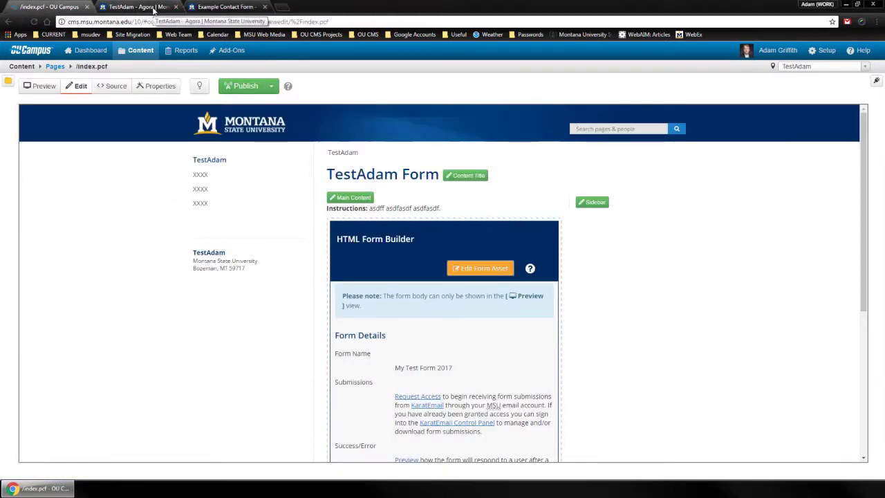
pyautogui.click(155, 8)
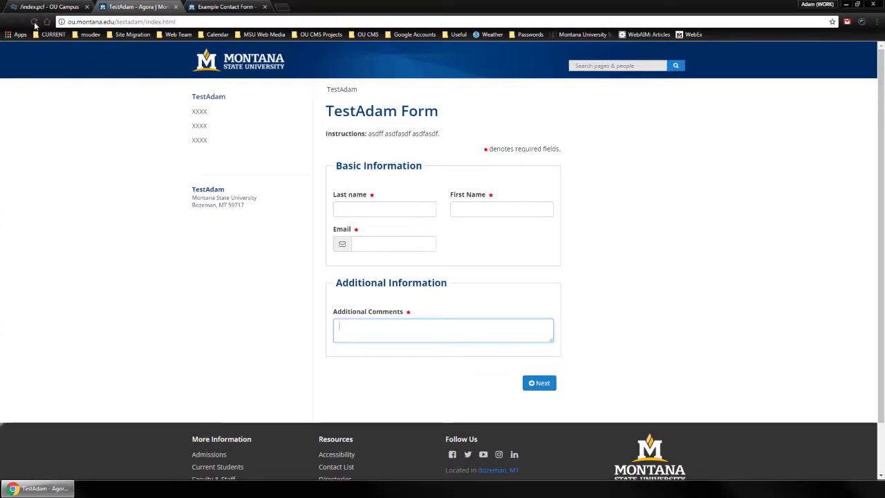
pyautogui.click(34, 22)
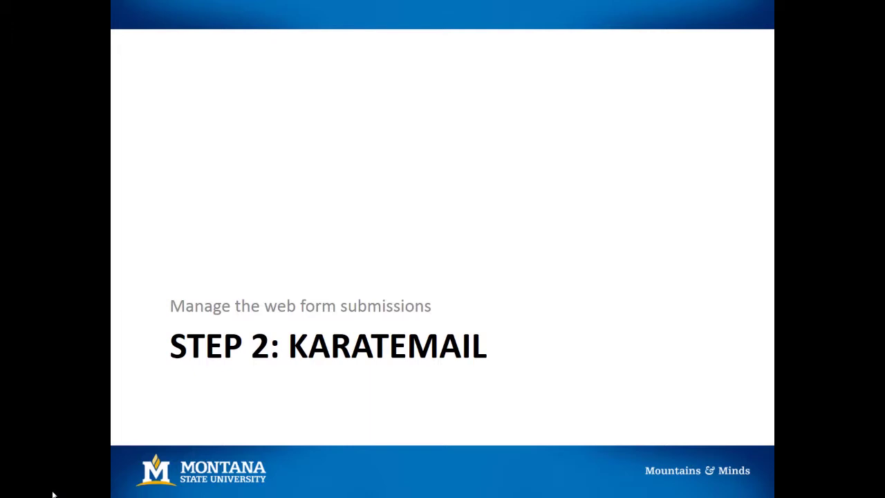
# Advance two slides and follow the slide's KaratEmail link to its login page
pyautogui.press('Right')
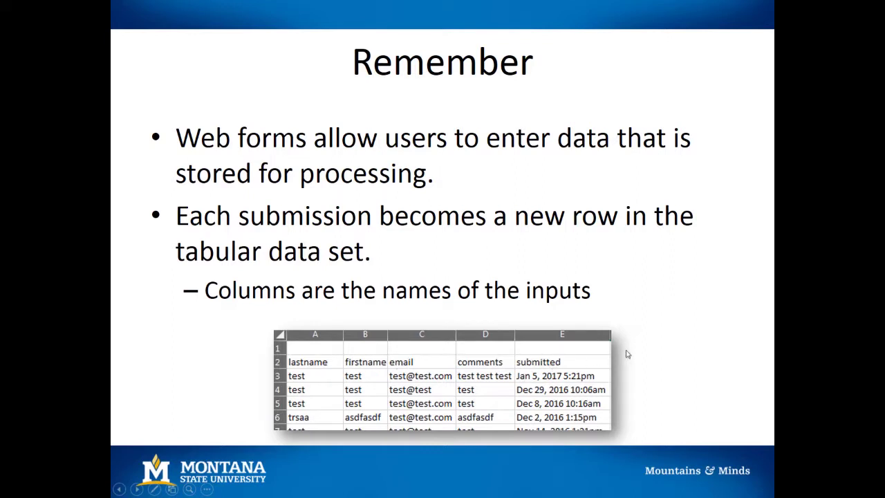
pyautogui.press('Right')
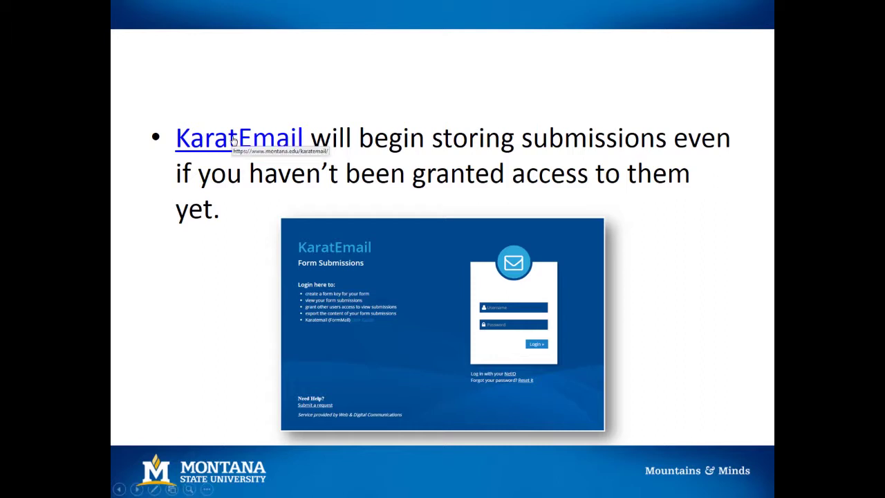
pyautogui.click(233, 140)
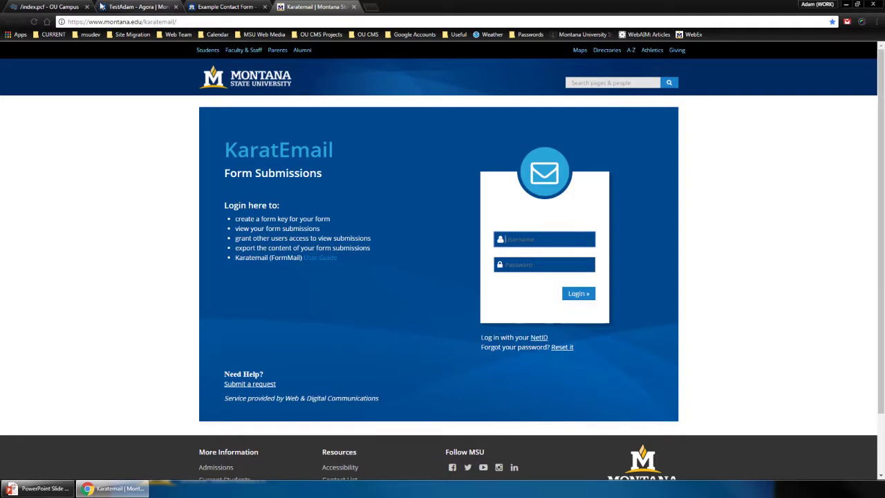
# Check the TestAdam page in OU Campus edit mode
pyautogui.click(67, 6)
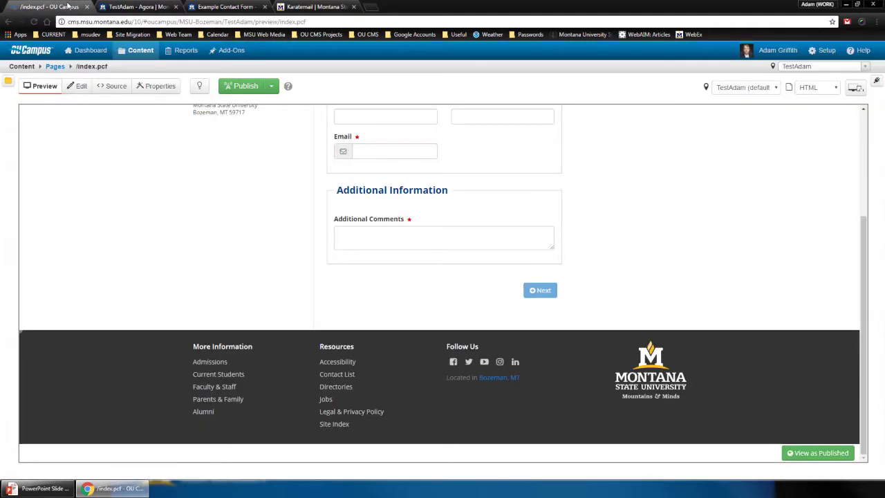
pyautogui.click(77, 89)
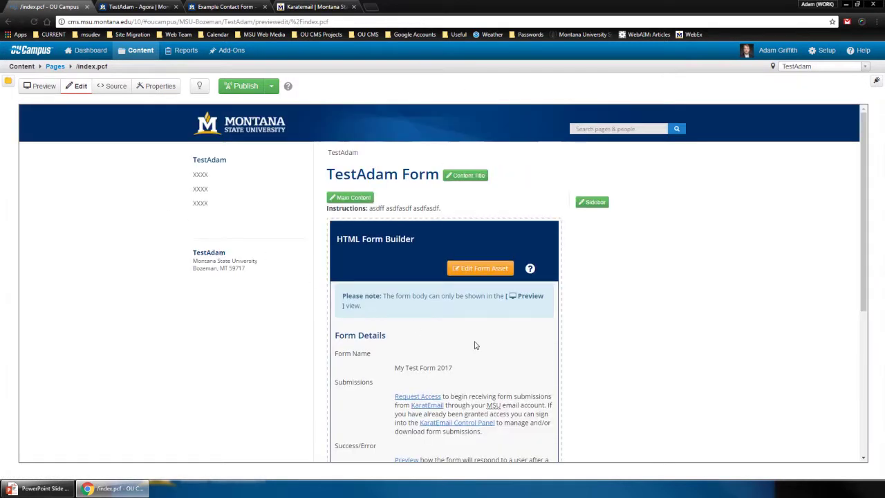
pyautogui.scroll(-2, 449, 328)
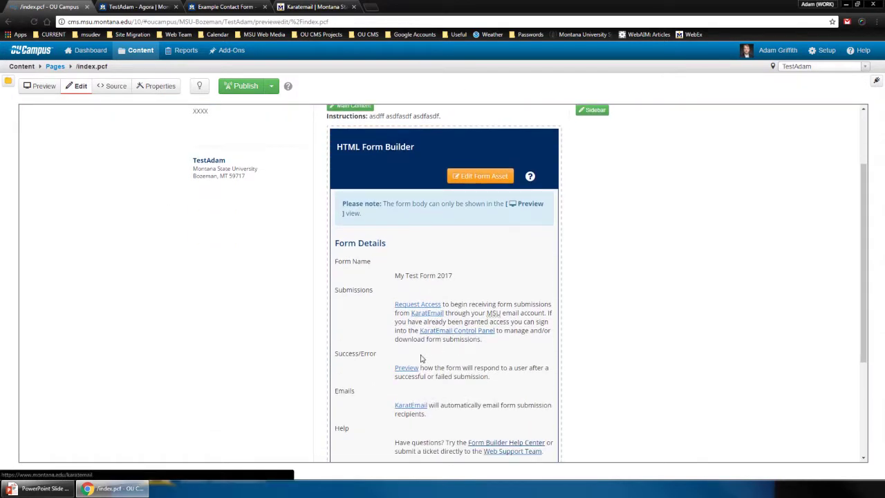
# Log in to KaratEmail with the account username and password
pyautogui.click(316, 6)
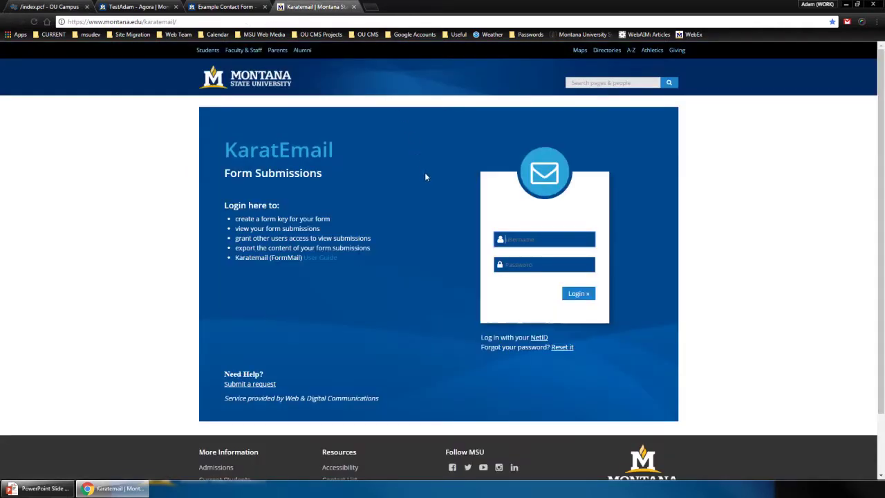
pyautogui.write('d67s784')
pyautogui.press('Tab')
pyautogui.write('*********')
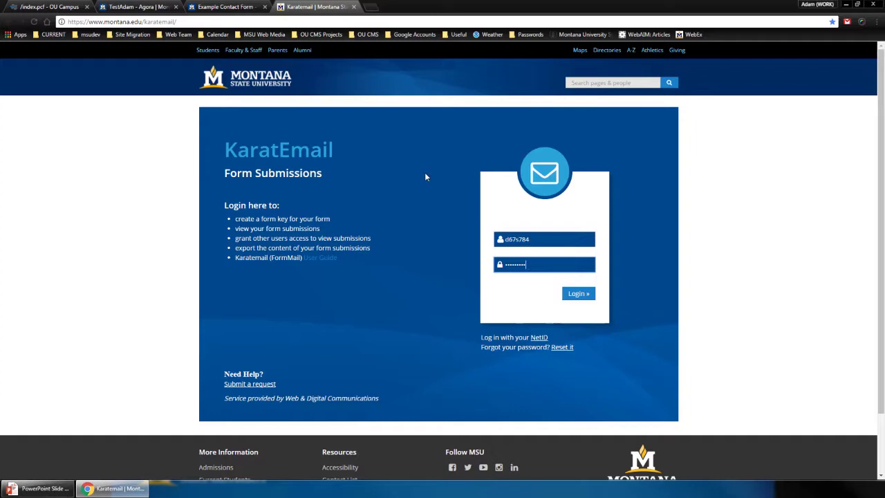
pyautogui.press('Return')
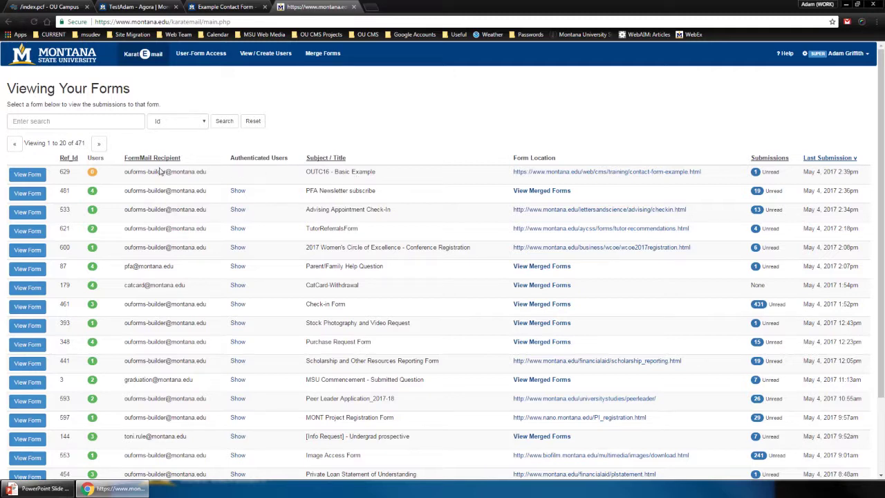
# Briefly show the PFA Newsletter form's authenticated users, then open the OUTC16 - Basic Example submissions
pyautogui.moveTo(92, 177)
pyautogui.click(241, 192)
pyautogui.click(238, 191)
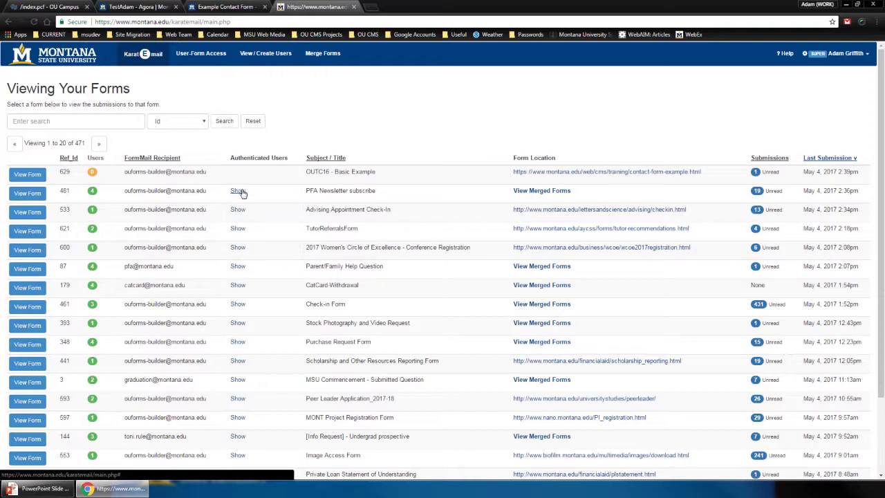
pyautogui.click(38, 175)
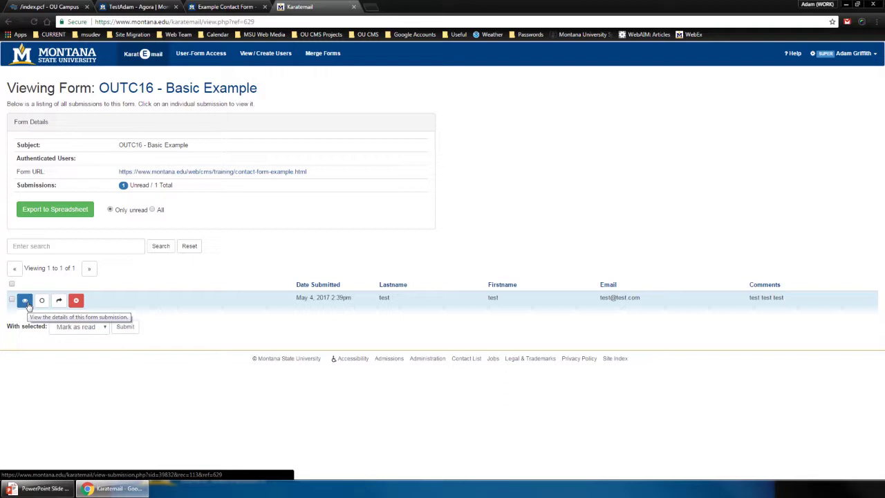
# View the May 4, 2017 submission's full details, then mark it as read from the list
pyautogui.click(25, 302)
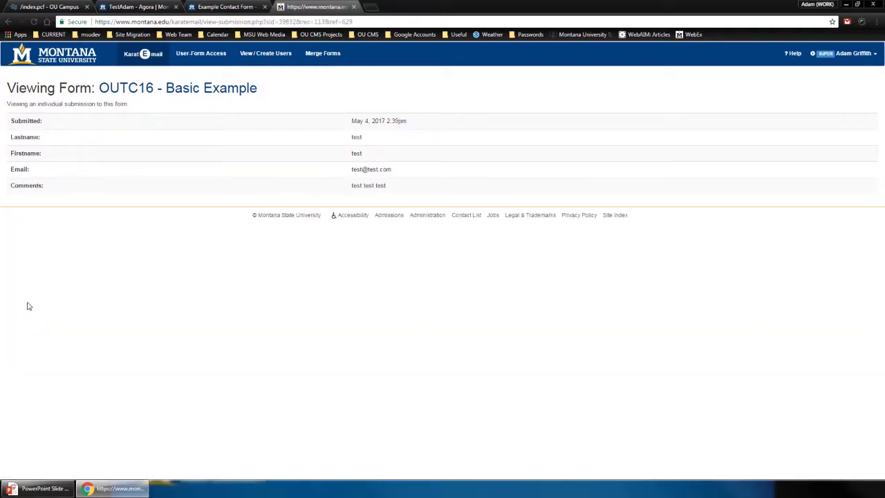
pyautogui.click(9, 22)
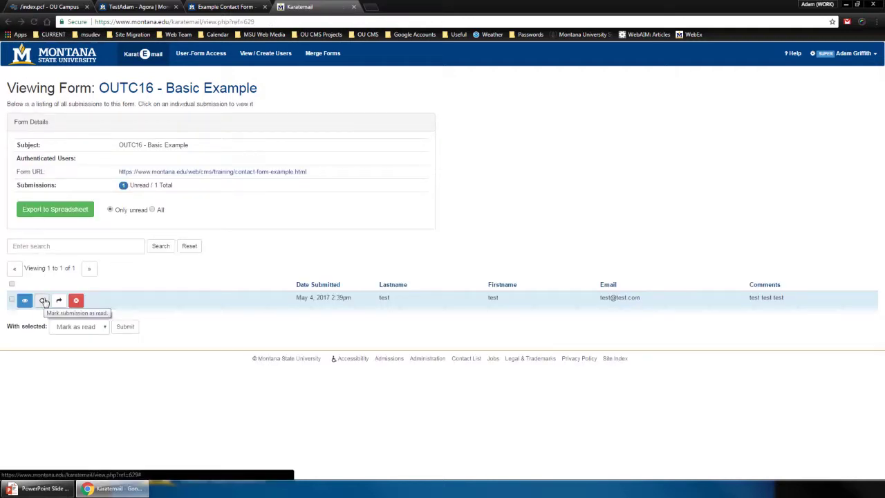
pyautogui.click(43, 300)
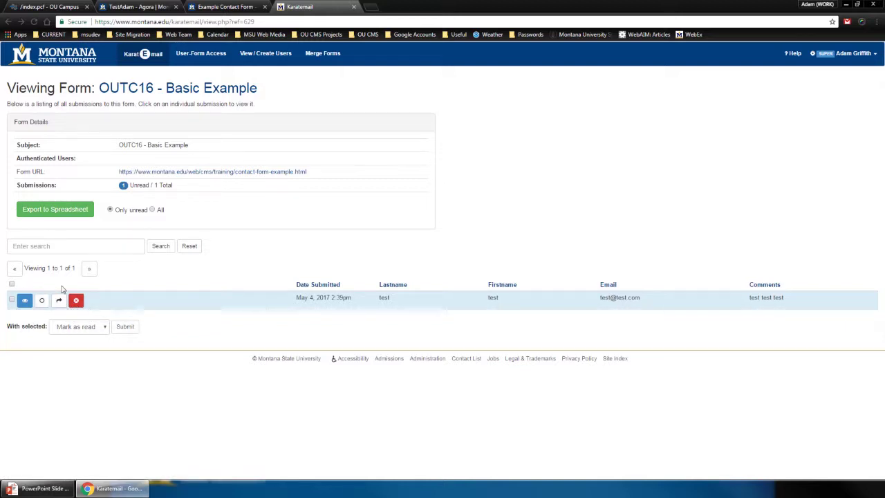
# Select all submissions and check the With selected bulk actions without applying one
pyautogui.click(11, 284)
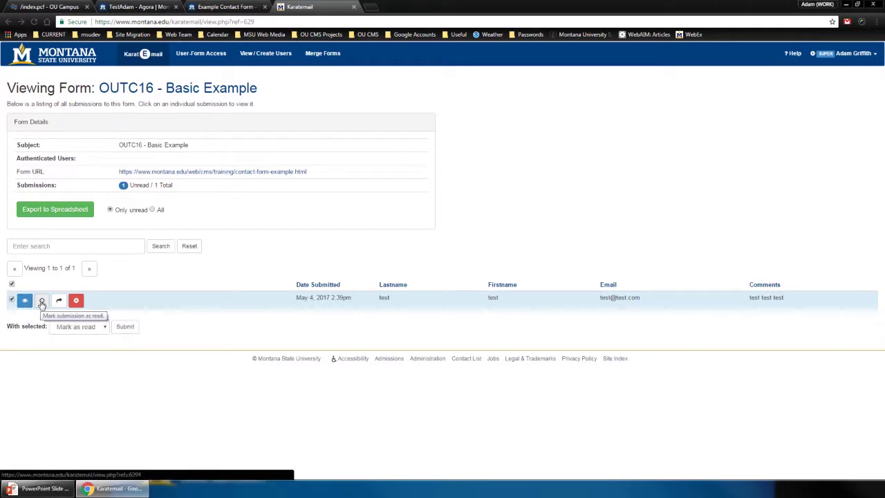
pyautogui.click(83, 328)
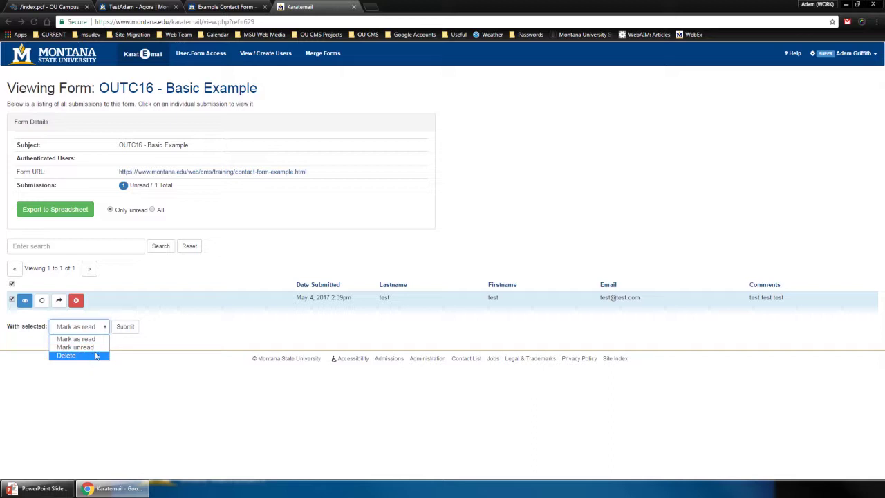
pyautogui.click(173, 338)
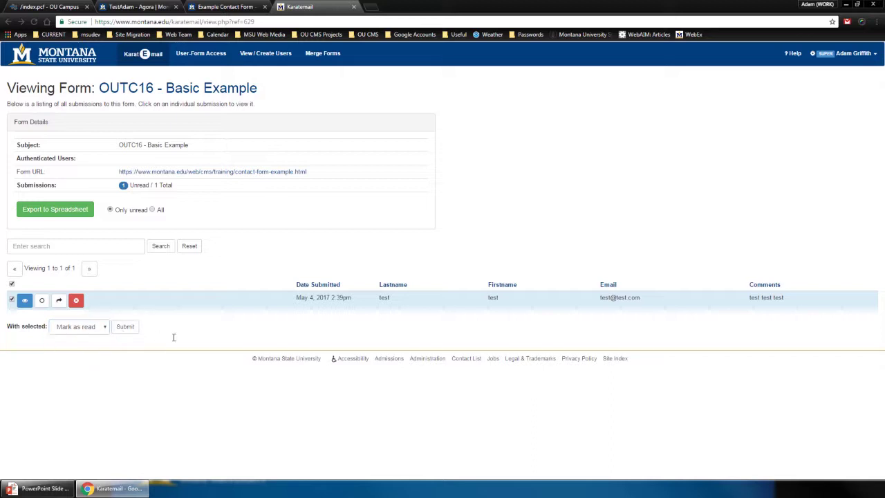
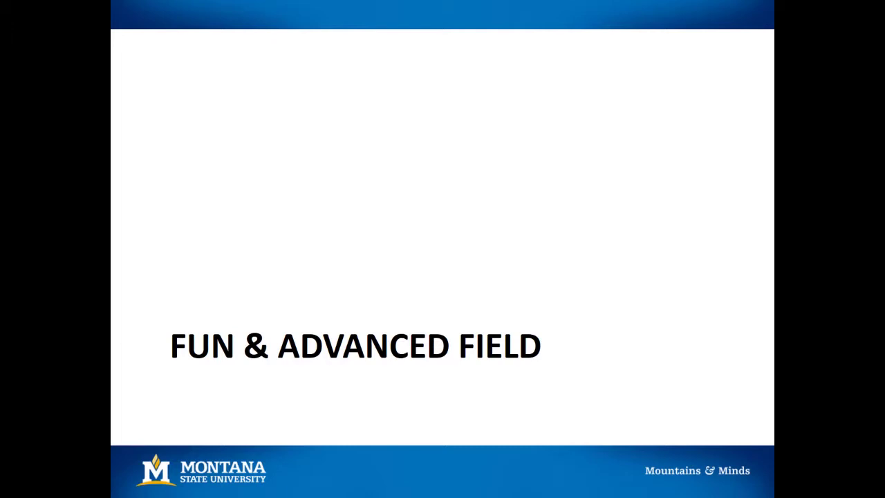
# Leave the Fun & Advanced Field slide and bring the published TestAdam form page forward
pyautogui.hotkey('alt', 'Tab')
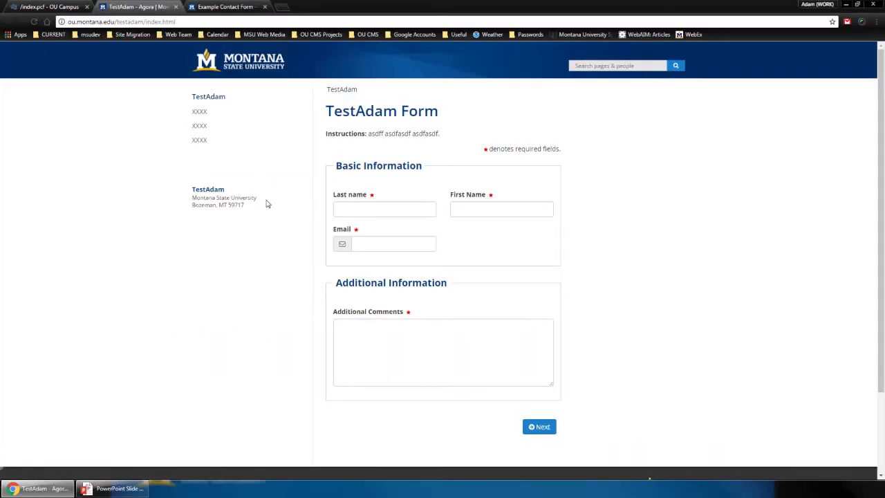
# Click into the form's Email field, then open the Form Builder help articles from the OU Campus editor
pyautogui.click(387, 244)
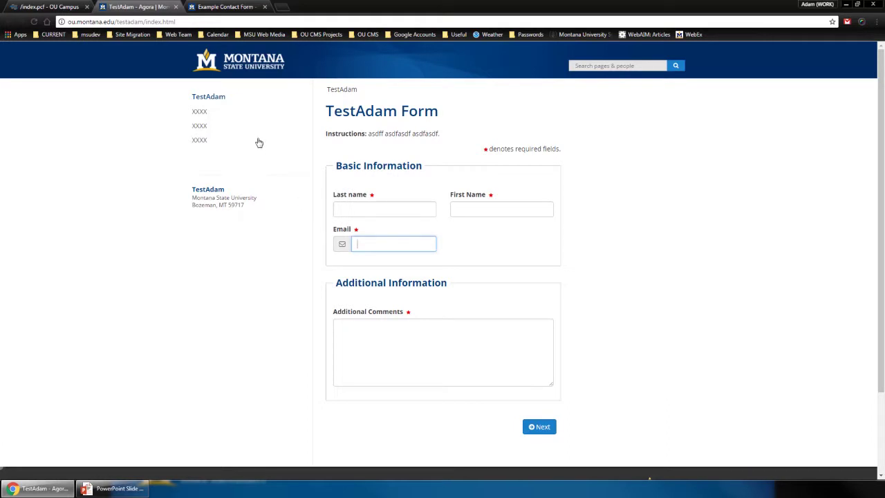
pyautogui.click(45, 7)
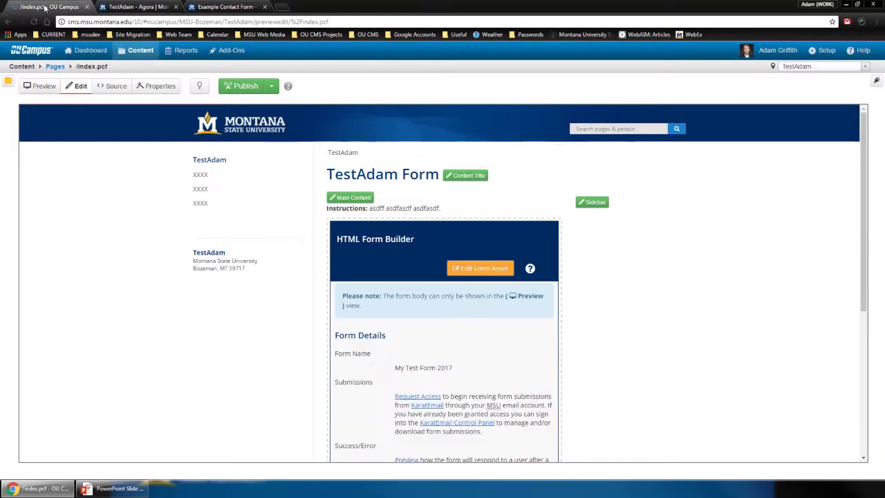
pyautogui.click(530, 270)
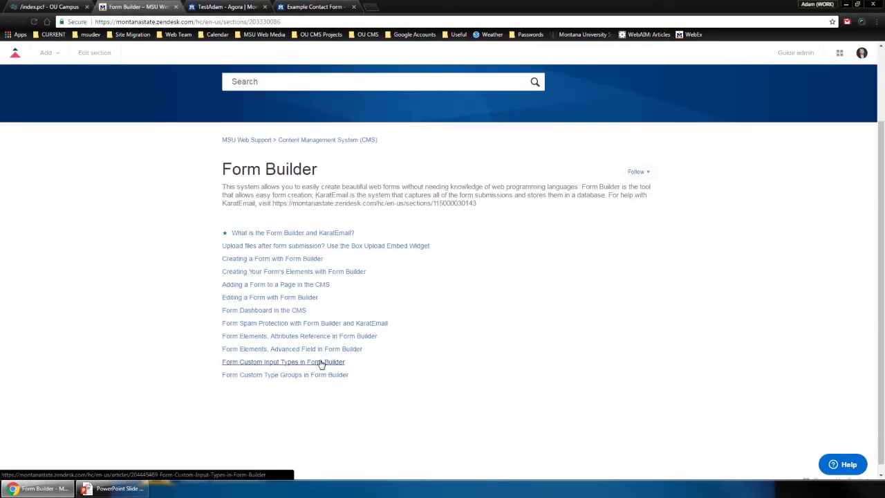
# Open the Form Custom Input Types in Form Builder article and highlight the custom-type=color example
pyautogui.click(321, 363)
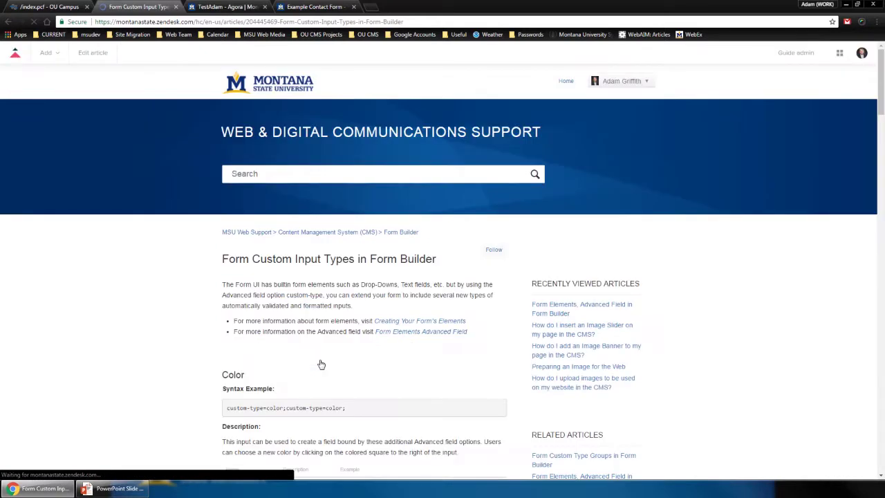
pyautogui.scroll(-5, 309, 125)
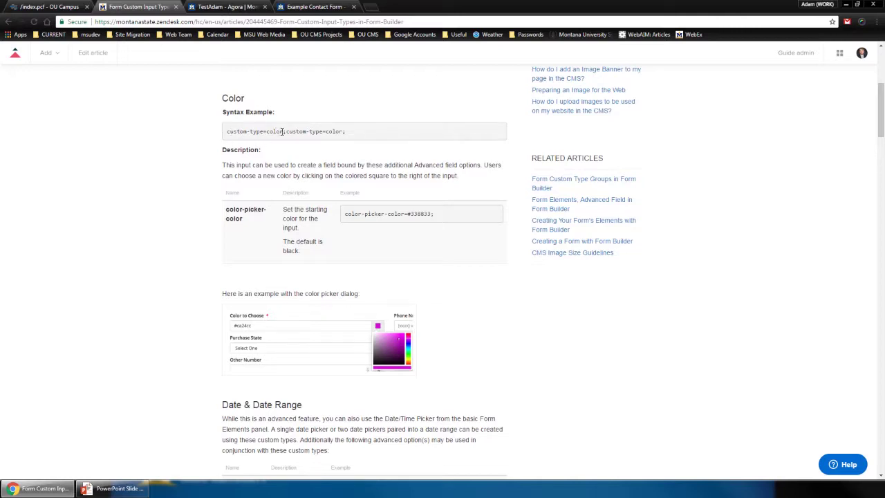
pyautogui.moveTo(285, 132); pyautogui.dragTo(227, 131)
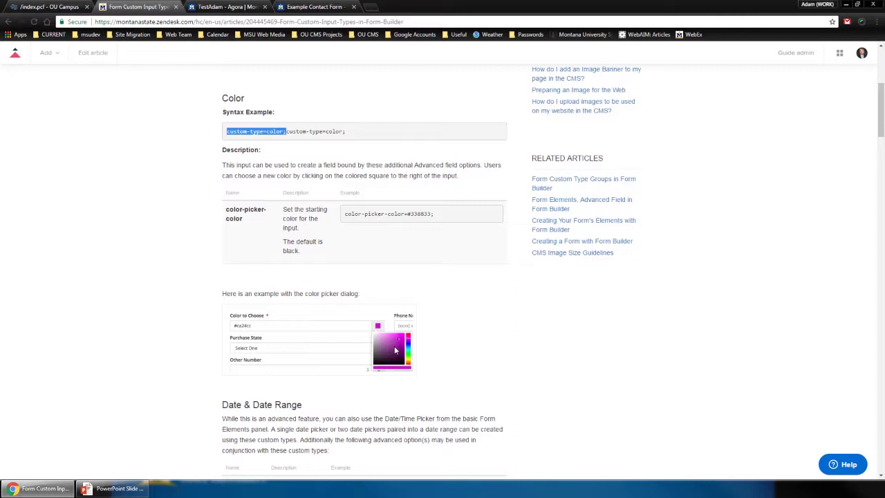
pyautogui.click(445, 388)
# Scroll on and highlight the custom-type=date and custom-type=email syntax examples
pyautogui.scroll(-2, 445, 388)
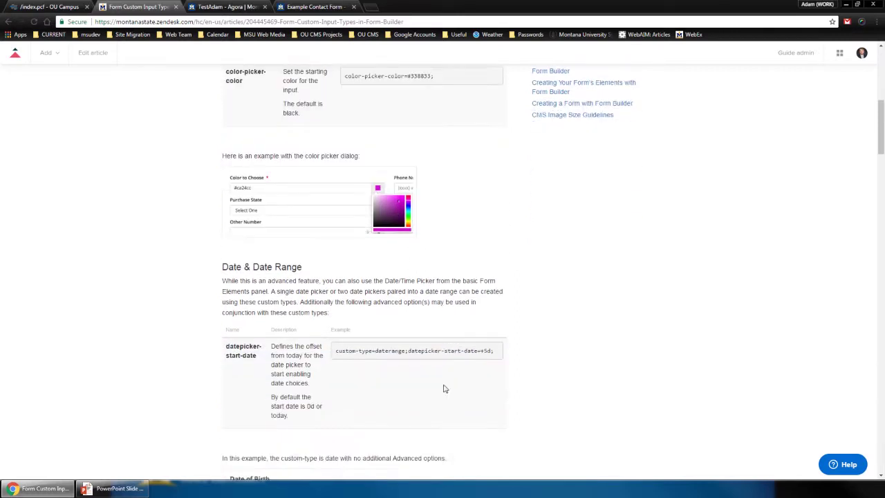
pyautogui.scroll(-1, 444, 388)
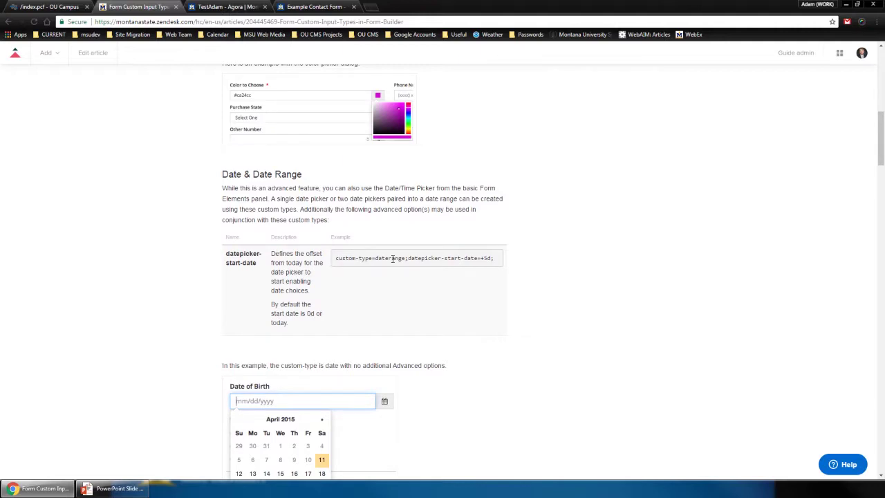
pyautogui.scroll(-4, 394, 342)
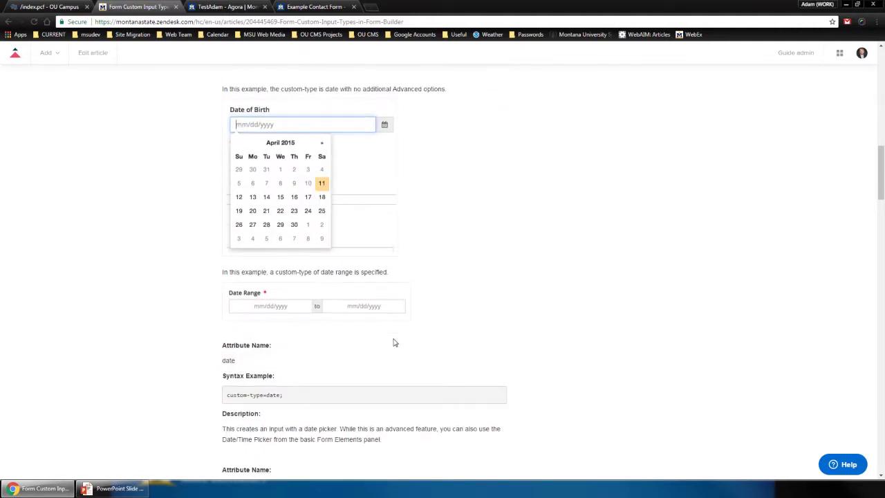
pyautogui.scroll(-3, 394, 342)
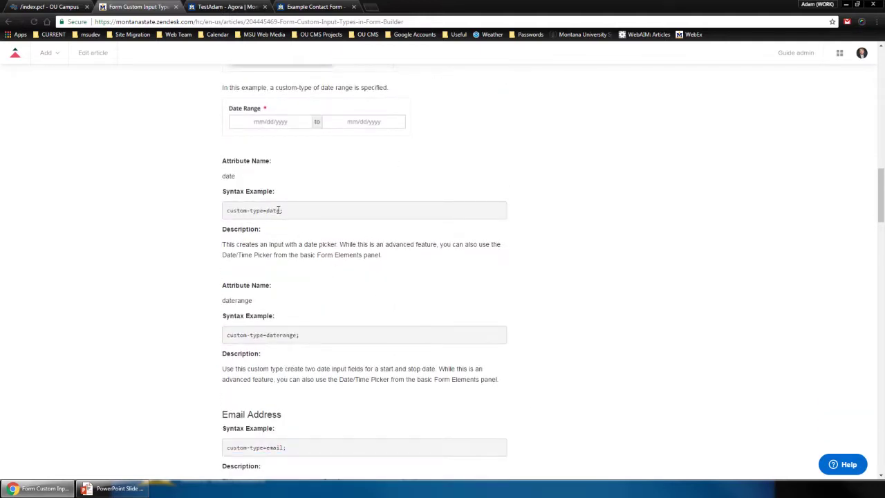
pyautogui.moveTo(283, 210); pyautogui.dragTo(227, 212)
pyautogui.scroll(-3, 202, 253)
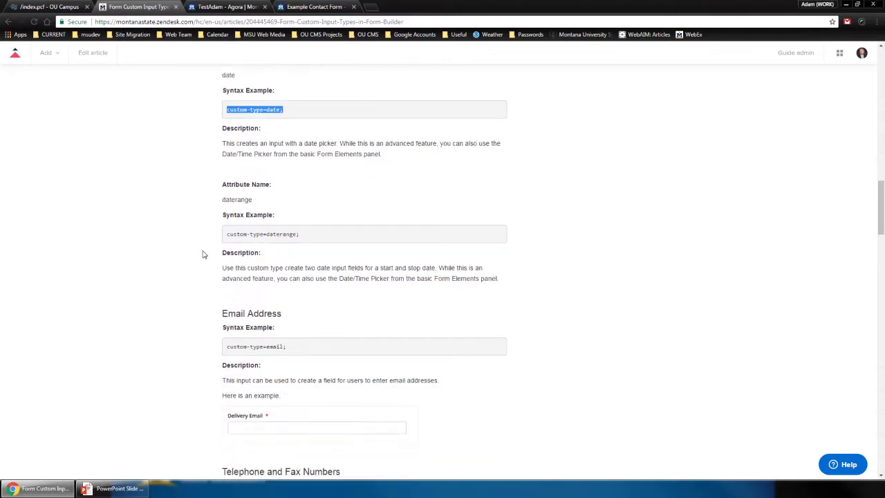
pyautogui.moveTo(226, 265); pyautogui.dragTo(290, 263)
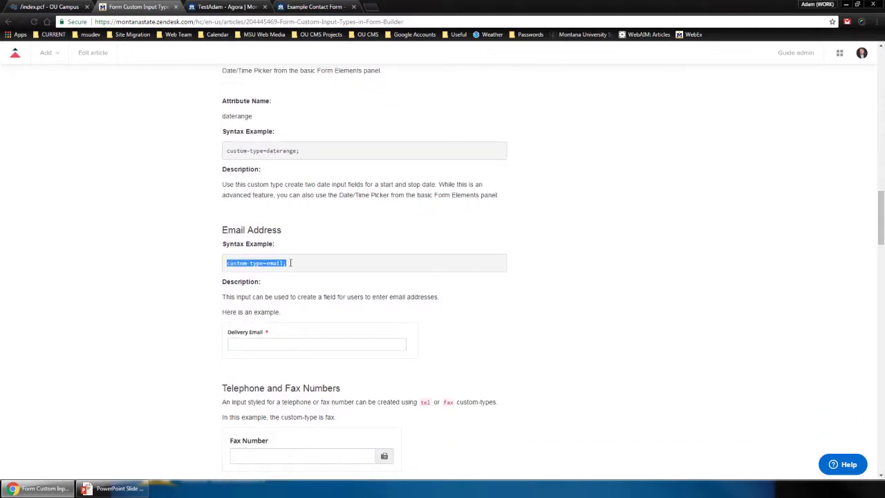
# Scroll through the tel, fax, ignore and number custom input type sections
pyautogui.scroll(-5, 290, 264)
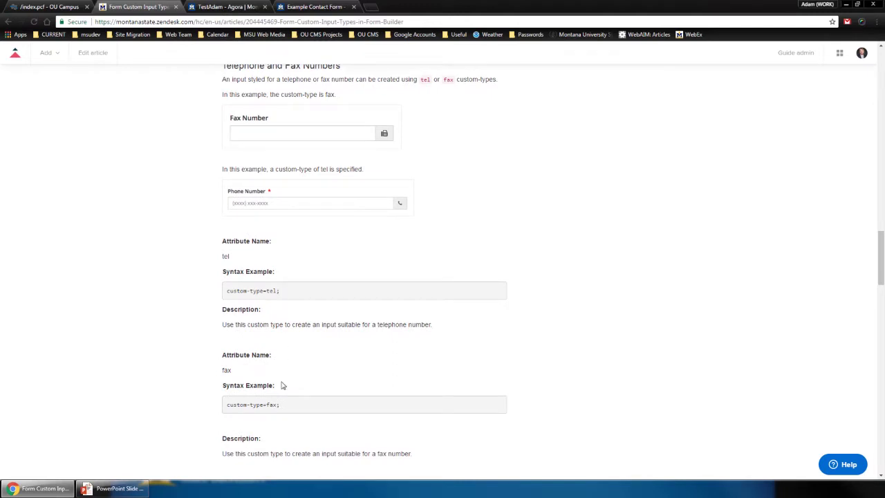
pyautogui.scroll(-4, 283, 394)
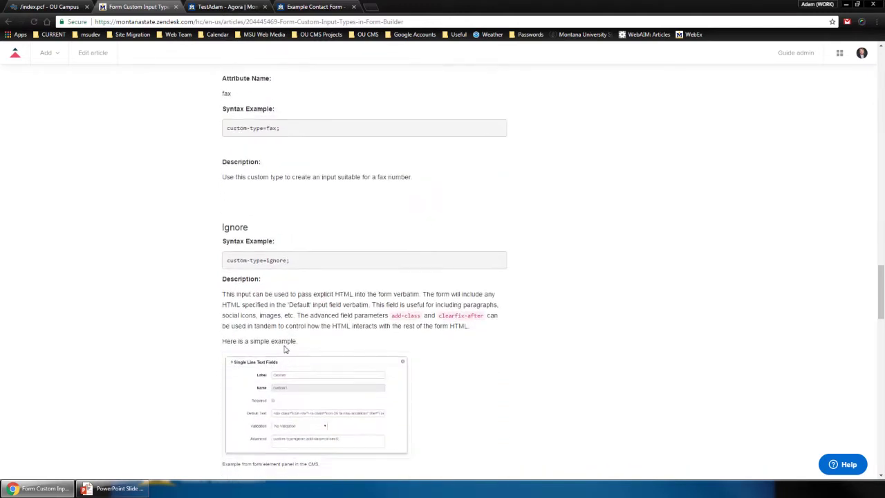
pyautogui.scroll(-3, 292, 290)
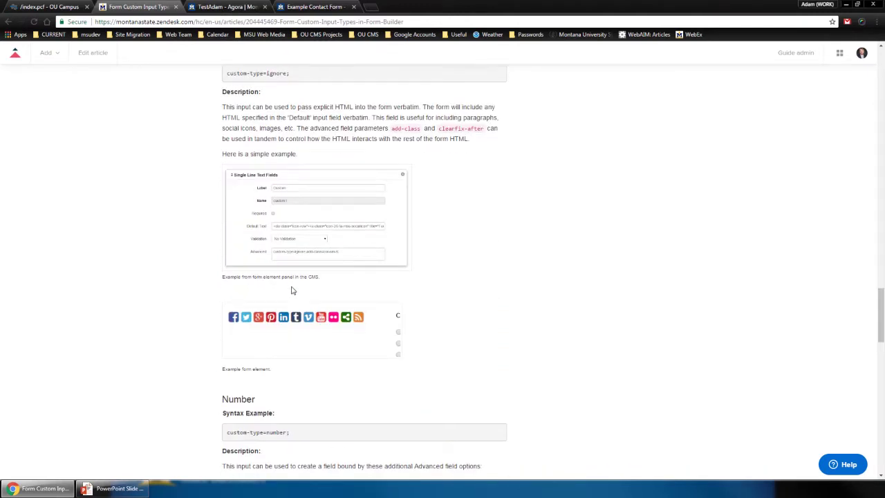
pyautogui.scroll(-1, 304, 270)
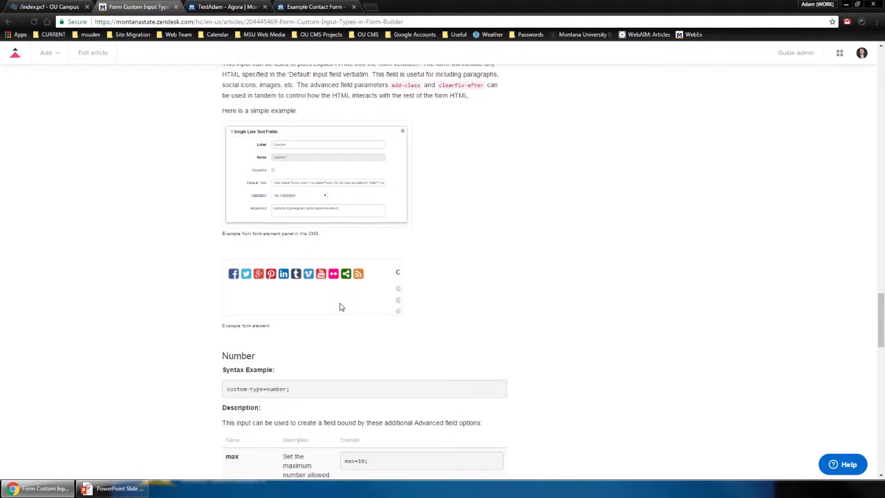
pyautogui.scroll(-1, 335, 307)
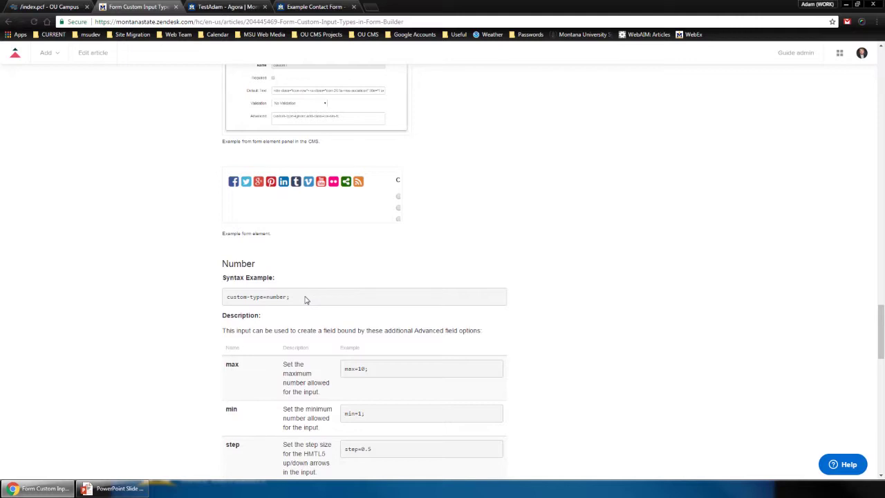
pyautogui.scroll(-1, 306, 299)
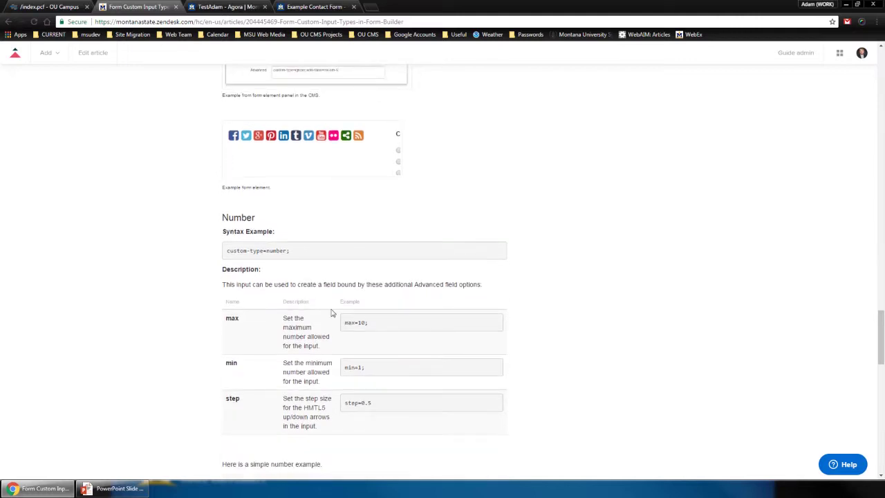
pyautogui.moveTo(369, 325); pyautogui.dragTo(344, 322)
# Highlight the custom-type=time example, read through URL and zipcode, then return to the Form Builder list
pyautogui.scroll(-5, 385, 406)
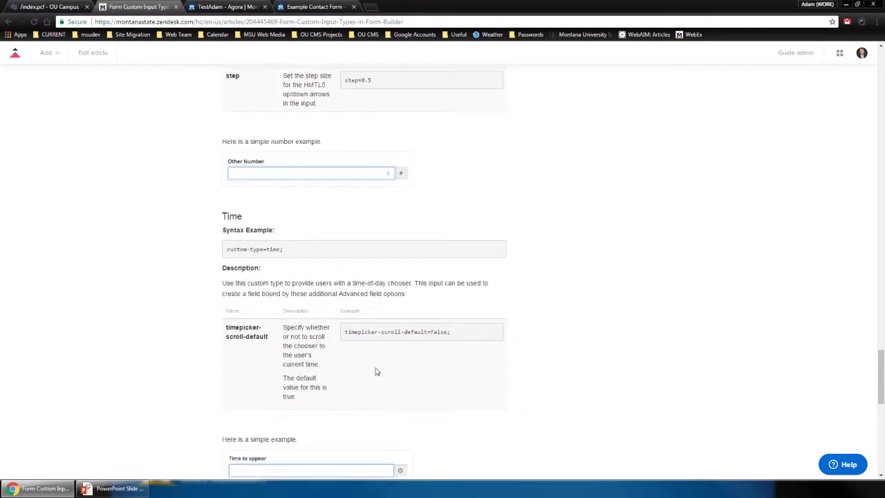
pyautogui.moveTo(289, 250); pyautogui.dragTo(228, 253)
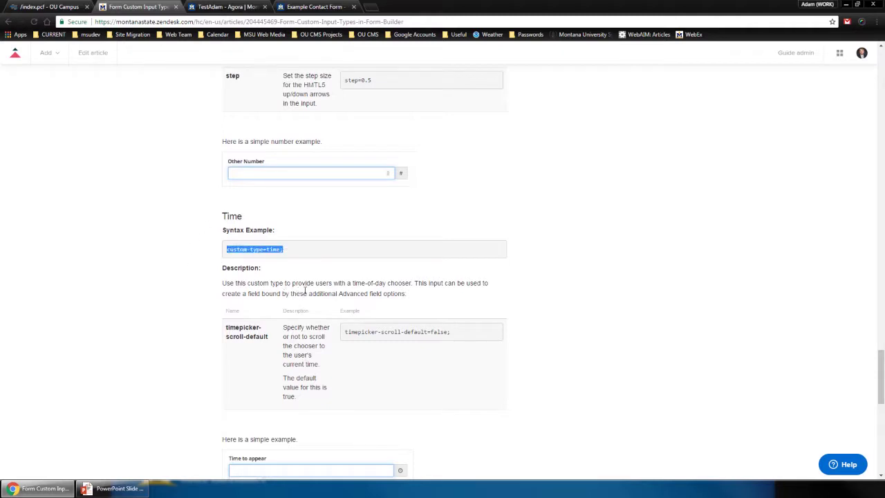
pyautogui.scroll(-5, 305, 290)
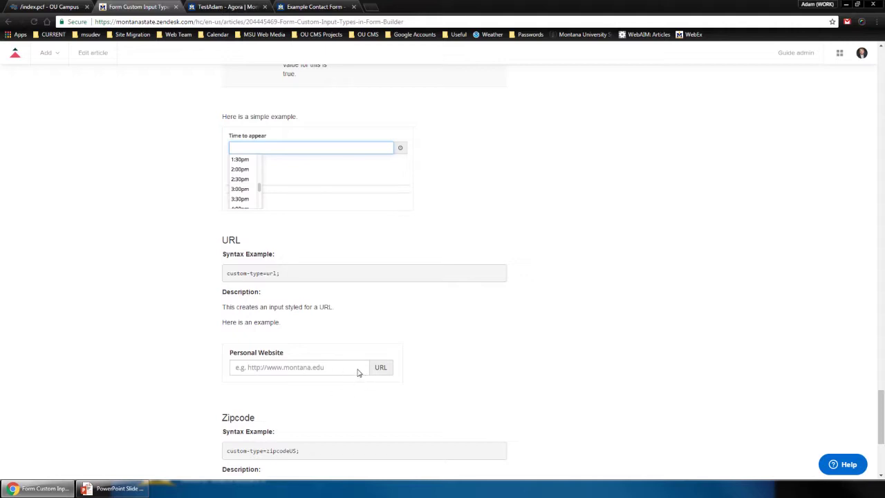
pyautogui.scroll(-1, 357, 373)
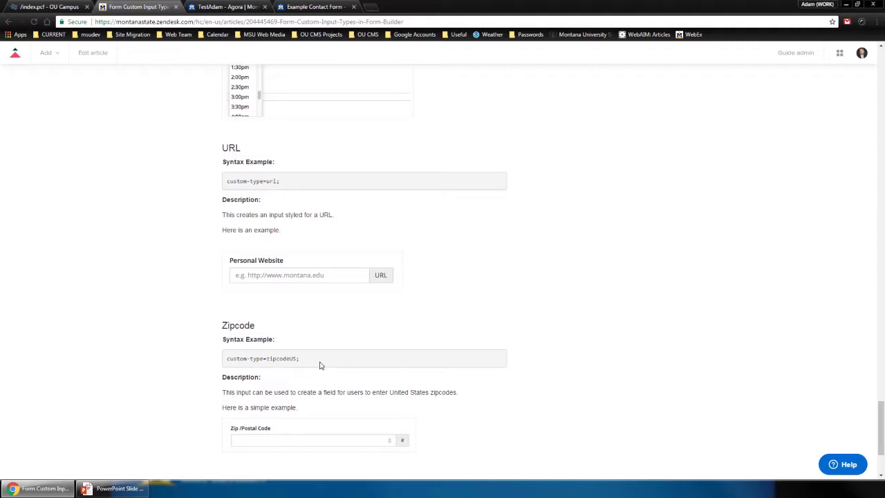
pyautogui.rightClick(9, 21)
pyautogui.click(42, 33)
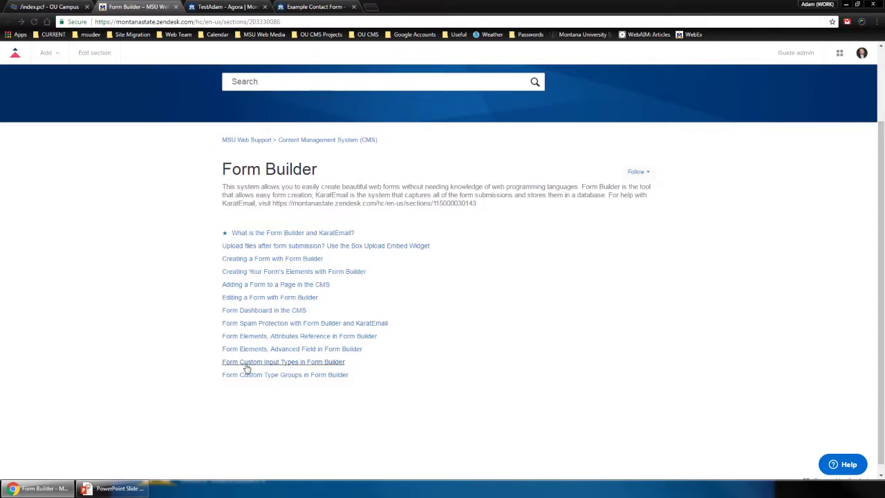
pyautogui.click(251, 375)
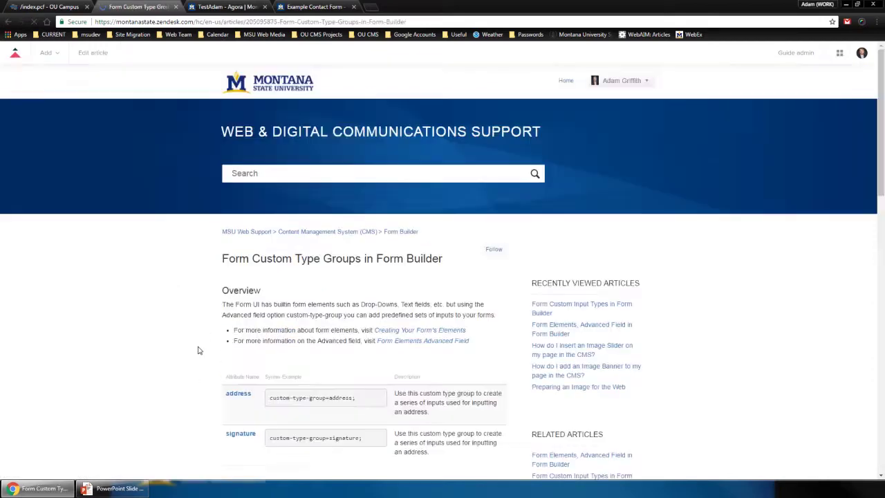
pyautogui.scroll(-2, 198, 350)
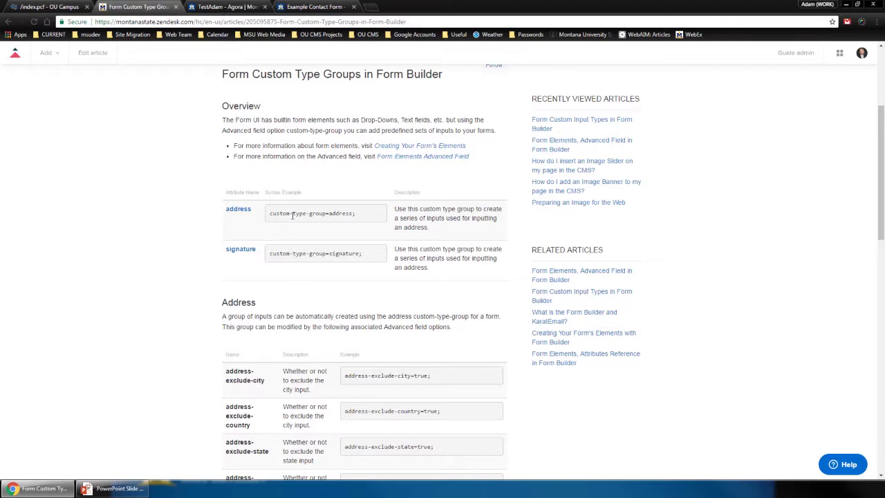
pyautogui.moveTo(357, 217); pyautogui.dragTo(269, 214)
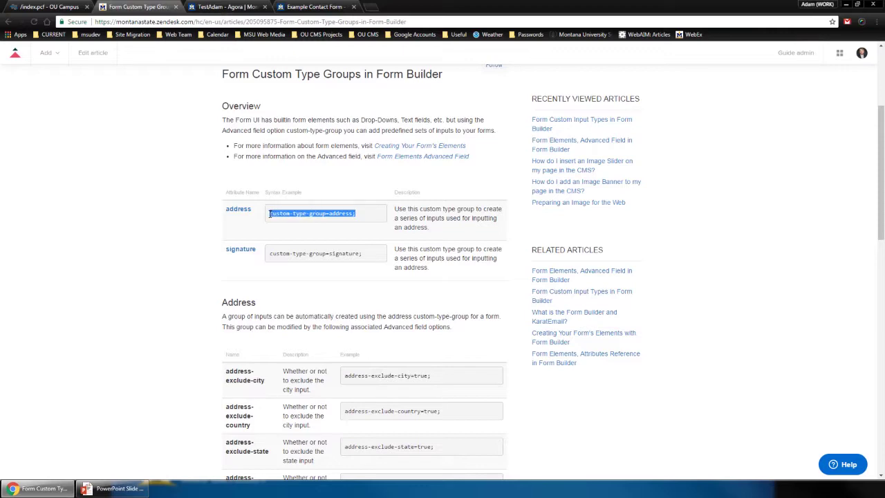
pyautogui.scroll(-4, 178, 286)
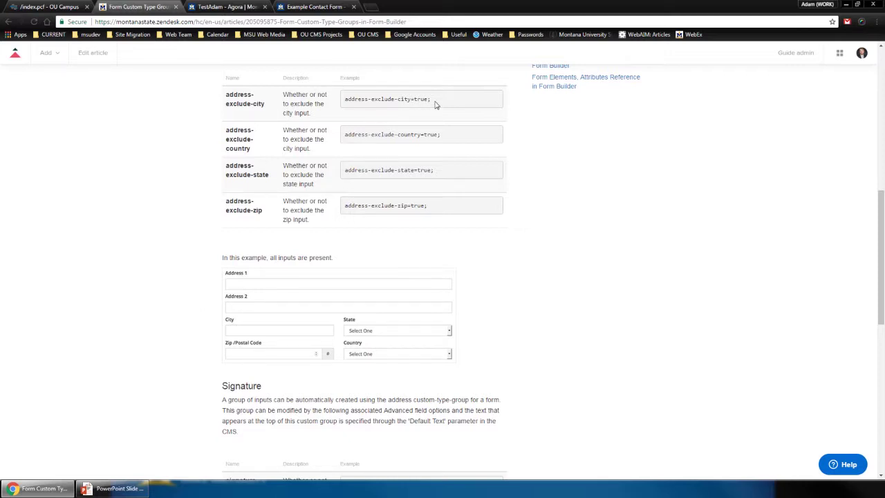
pyautogui.moveTo(436, 104); pyautogui.dragTo(344, 102)
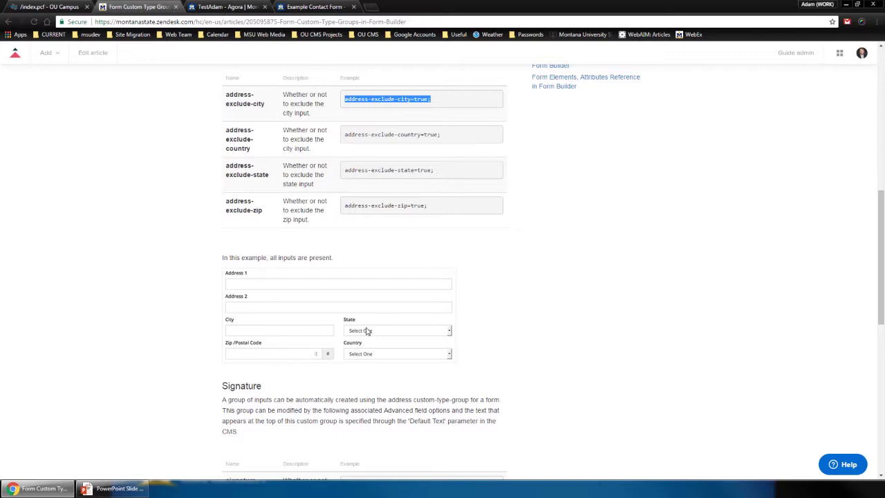
pyautogui.tripleClick(387, 206)
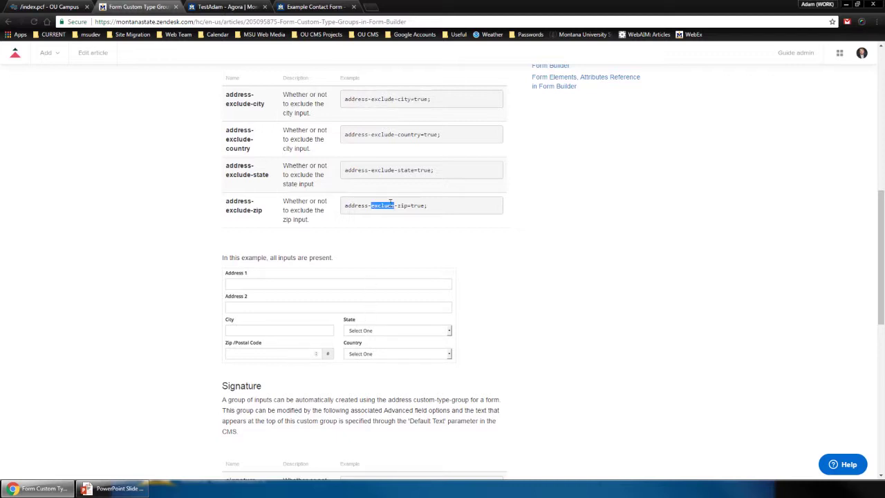
pyautogui.click(451, 257)
pyautogui.scroll(-2, 450, 257)
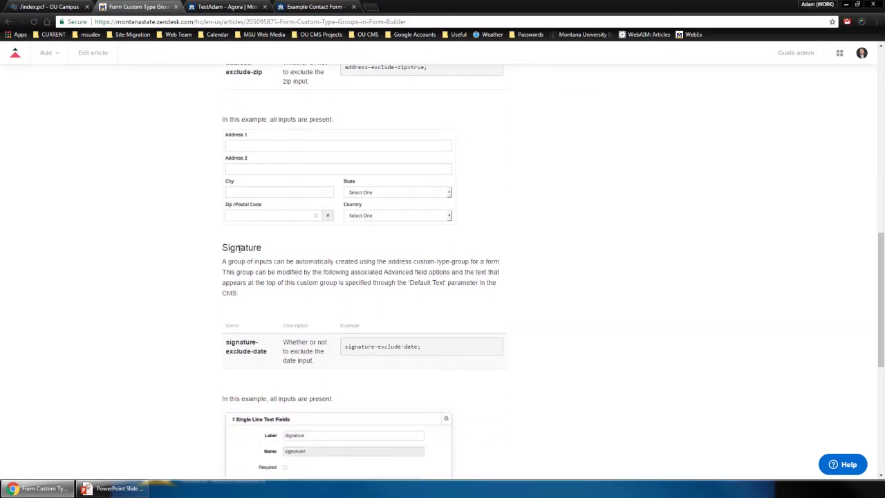
# Highlight the Signature heading and signature-exclude-date example, then bring up The Other Inputs slide
pyautogui.doubleClick(240, 248)
pyautogui.moveTo(426, 347); pyautogui.dragTo(344, 348)
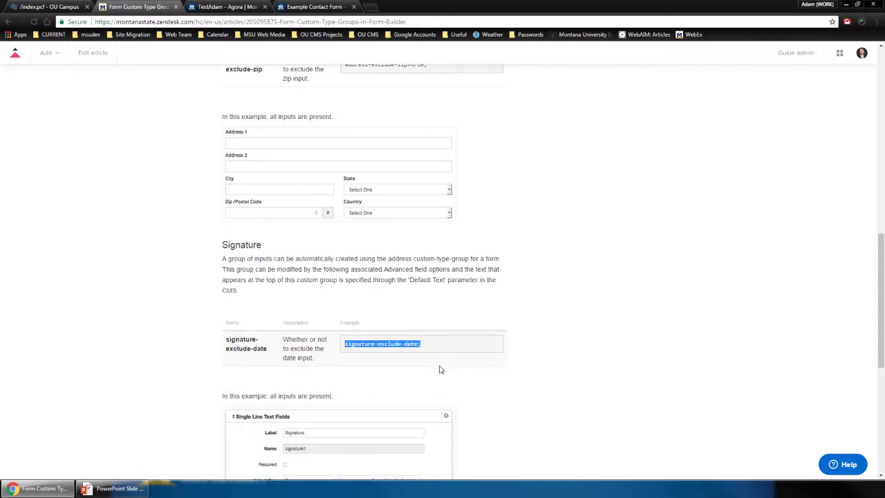
pyautogui.scroll(-3, 441, 370)
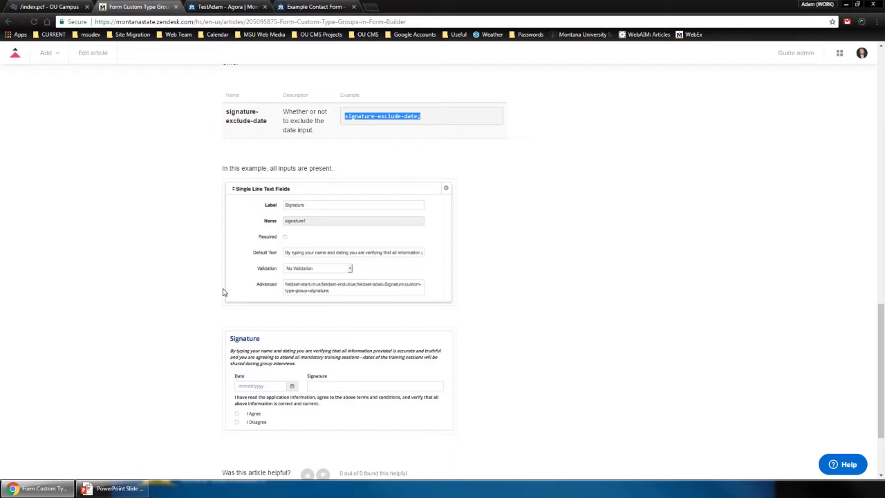
pyautogui.hotkey('alt', 'Tab')
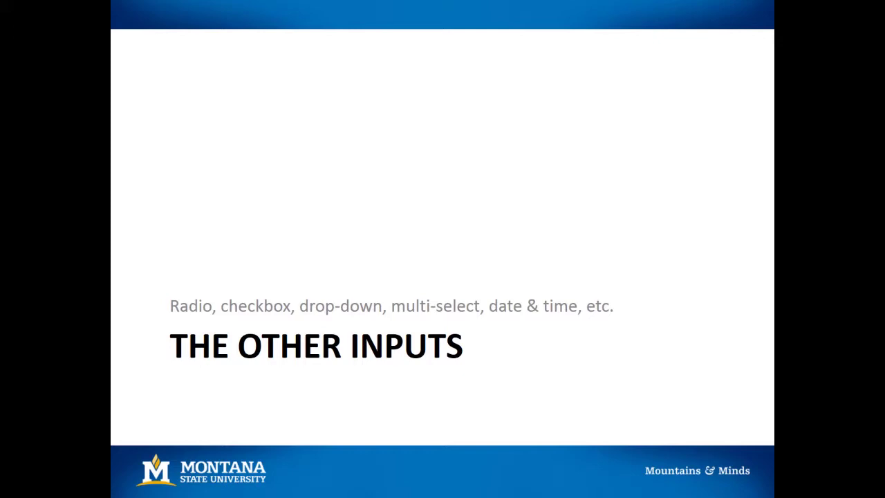
# Return to the Example Form page, try the name fields and show the State of Birth choices
pyautogui.hotkey('alt', 'Tab')
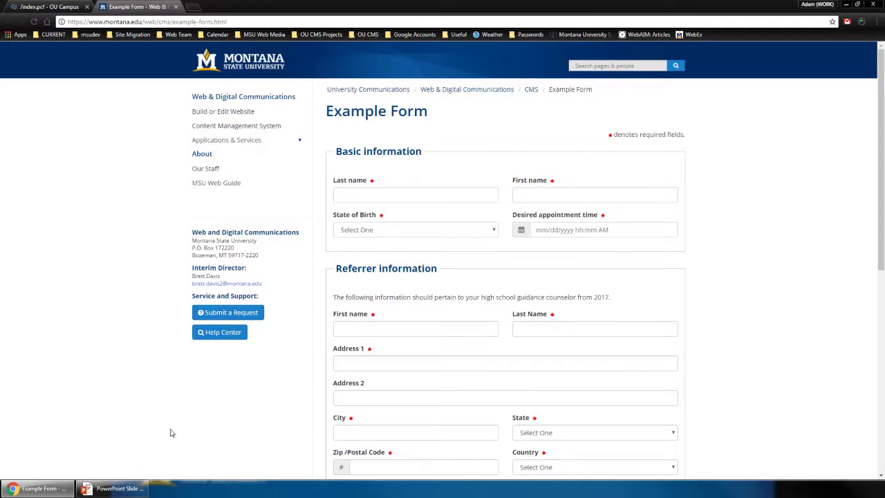
pyautogui.click(406, 196)
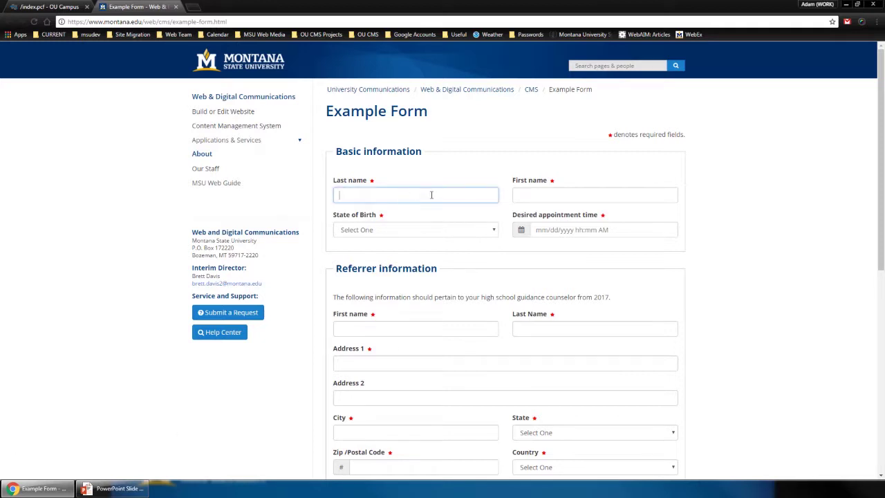
pyautogui.click(543, 190)
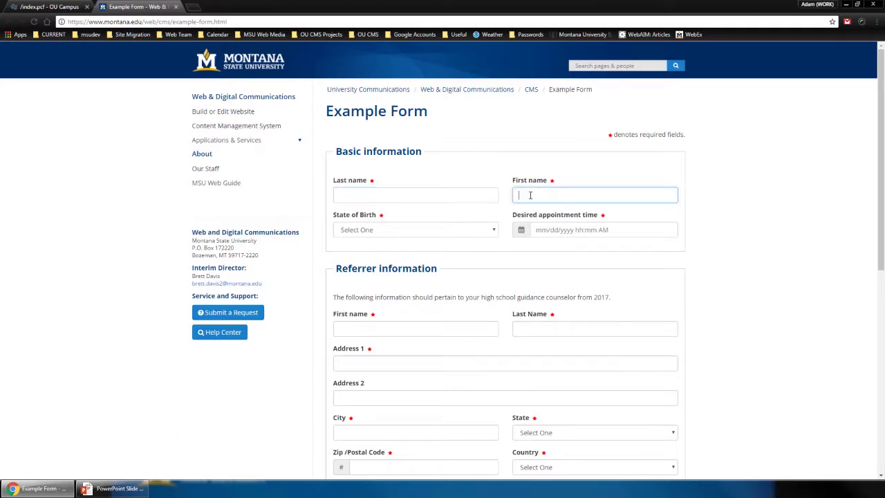
pyautogui.click(483, 235)
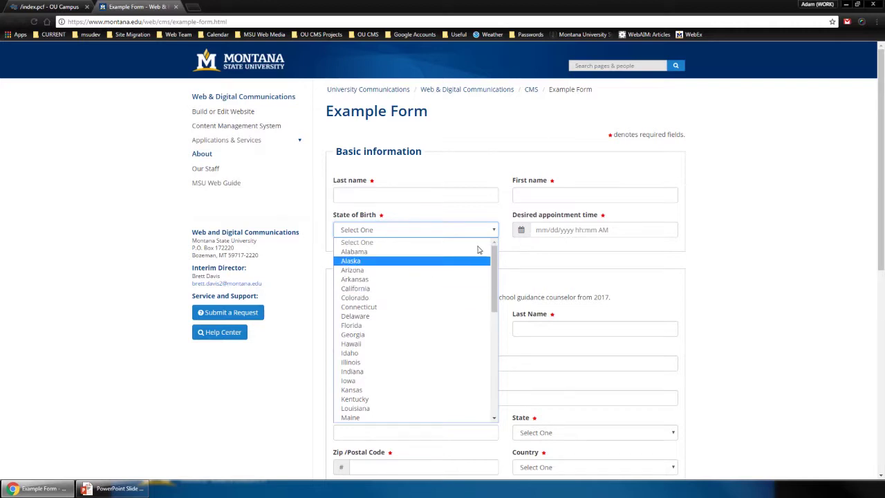
# Set the desired appointment time to 05/10/2017 08:50 AM with the date picker
pyautogui.click(544, 232)
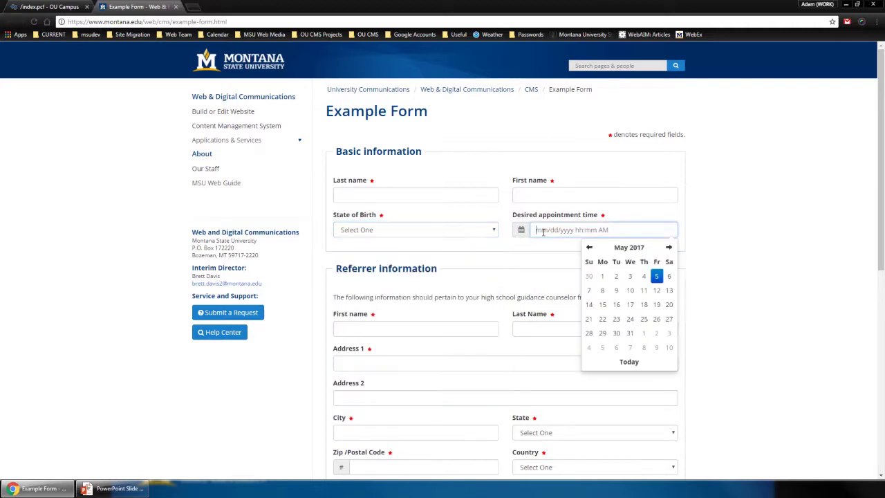
pyautogui.click(630, 291)
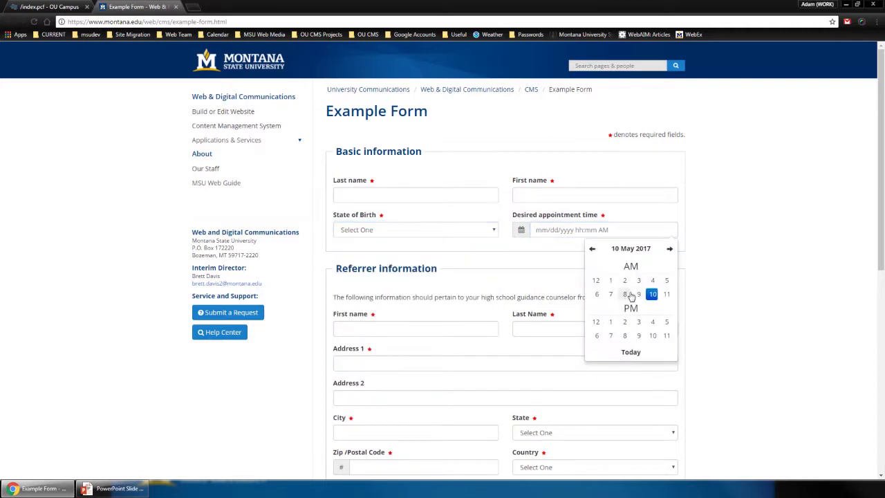
pyautogui.click(627, 295)
pyautogui.click(639, 309)
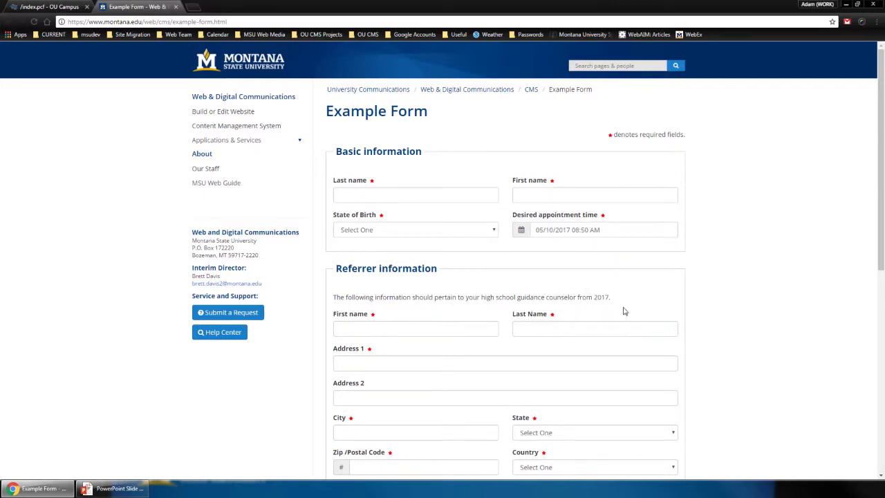
pyautogui.scroll(-5, 625, 312)
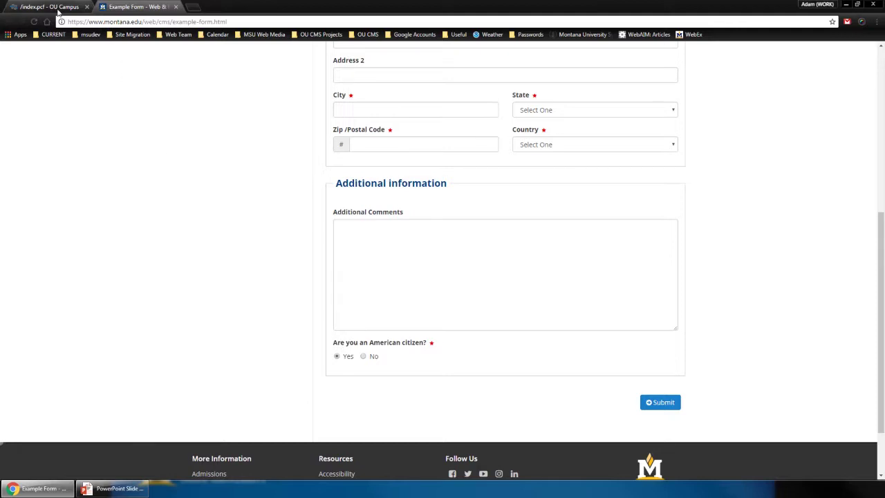
# Open the My Test Form 2017 asset from the TestAdam index page and start editing its elements
pyautogui.click(59, 8)
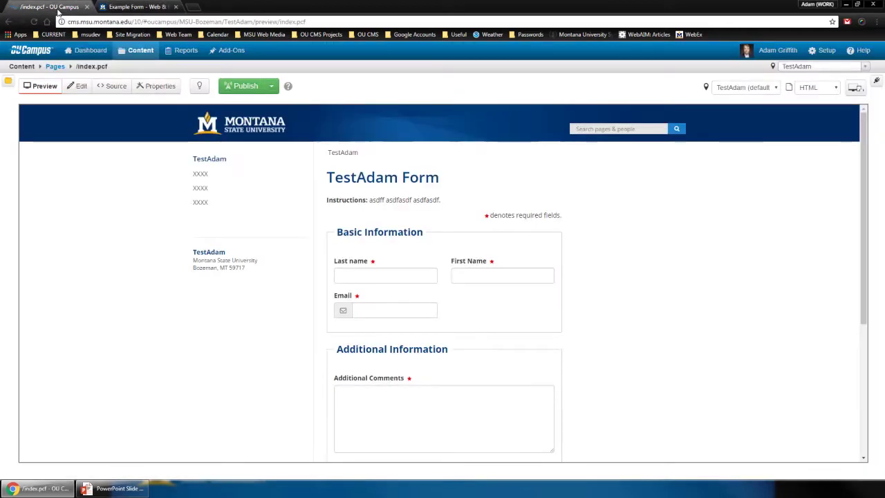
pyautogui.click(79, 87)
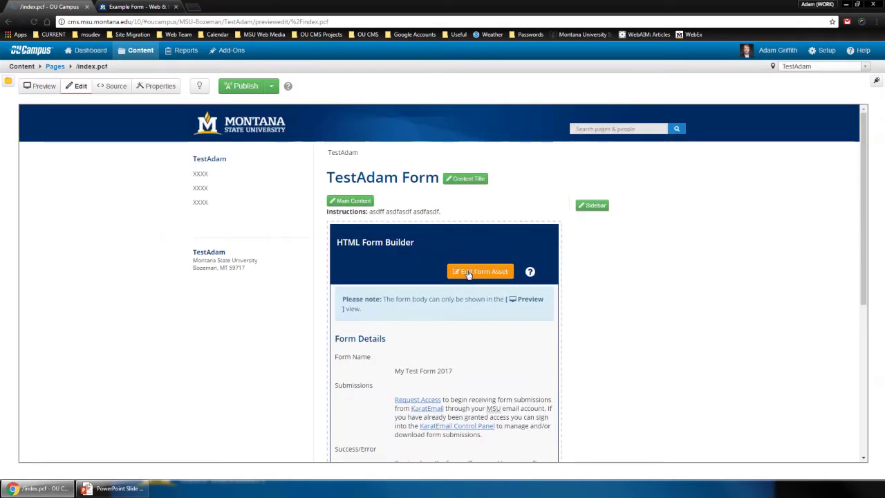
pyautogui.click(468, 273)
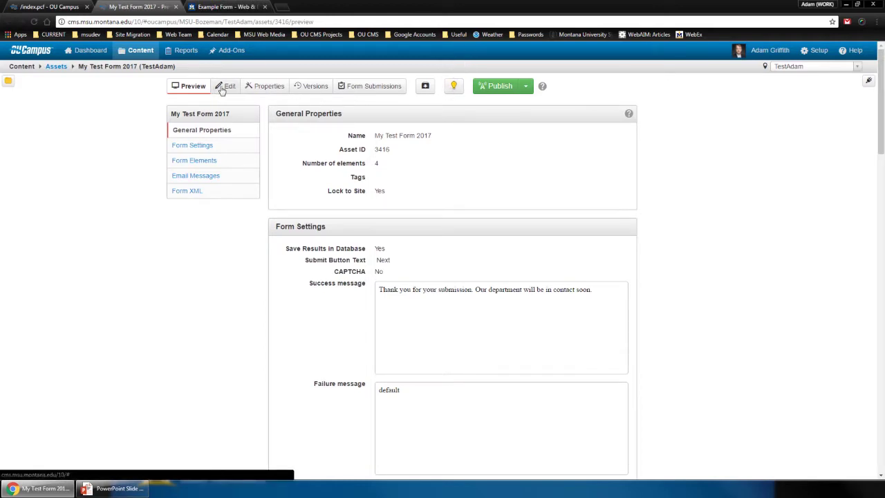
pyautogui.click(225, 86)
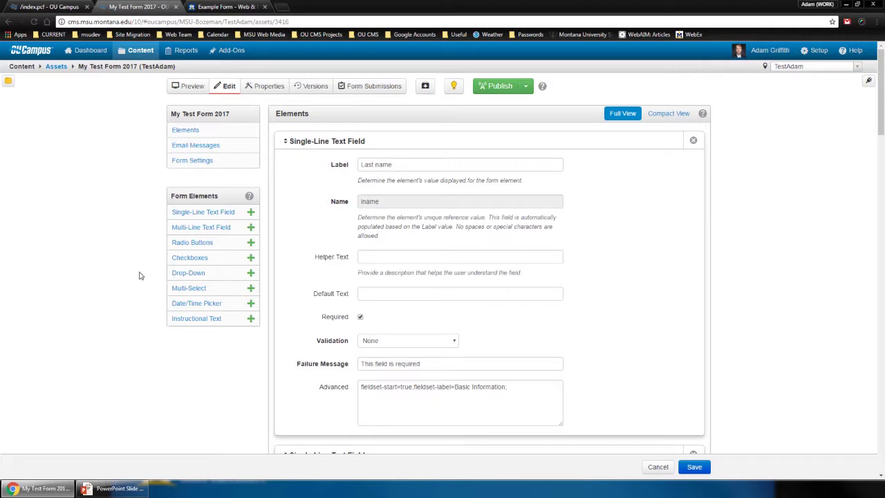
# Add a Radio Buttons element above Email, labelled 'Favorite Color' with name 'fcolor'
pyautogui.scroll(-3, 415, 258)
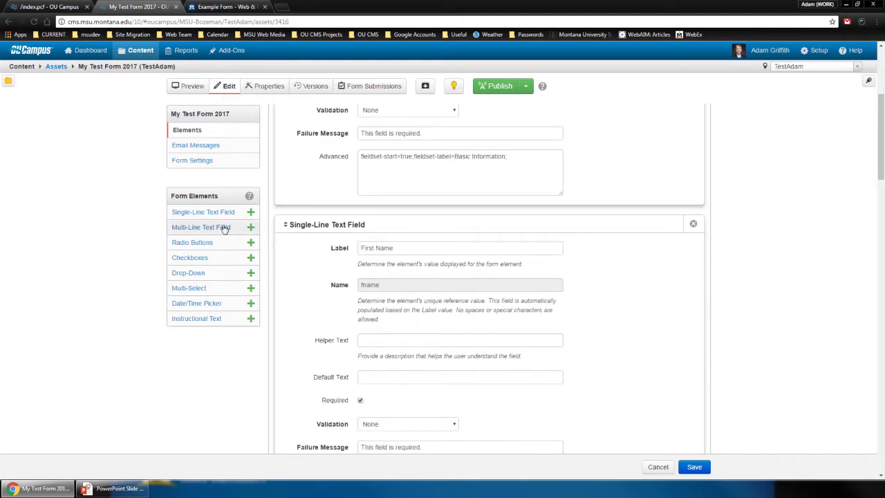
pyautogui.scroll(-3, 293, 250)
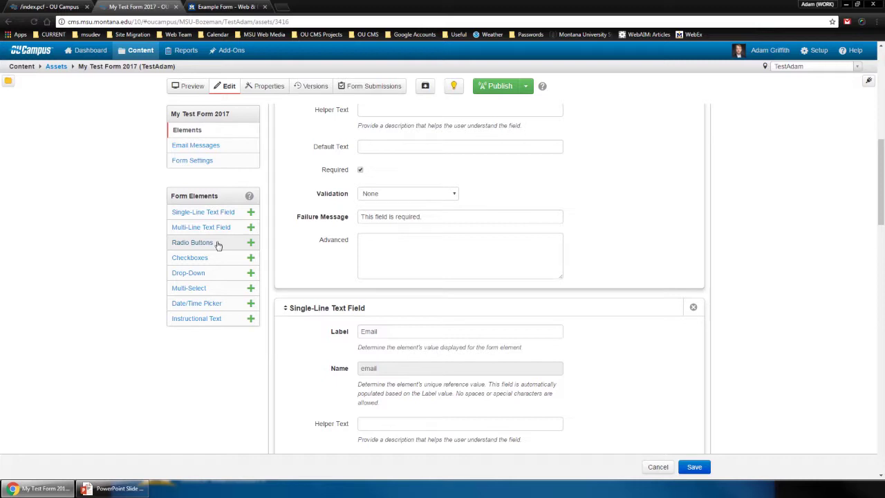
pyautogui.moveTo(218, 246); pyautogui.dragTo(300, 336)
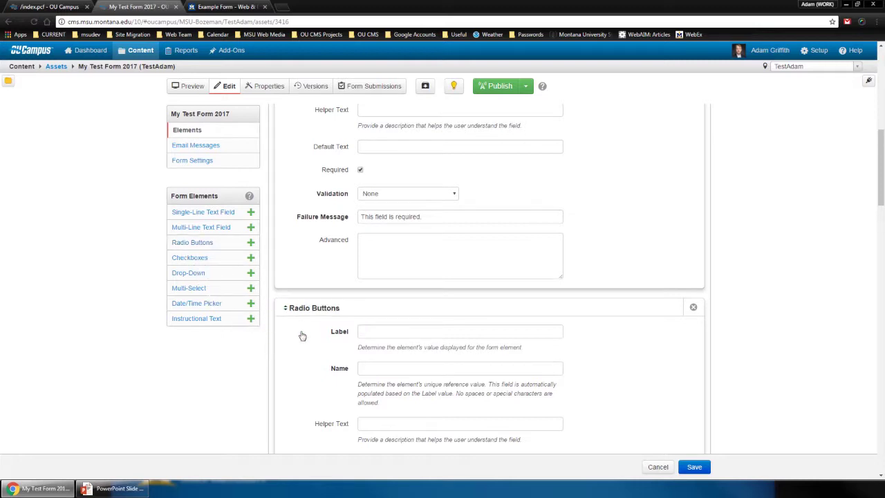
pyautogui.click(399, 331)
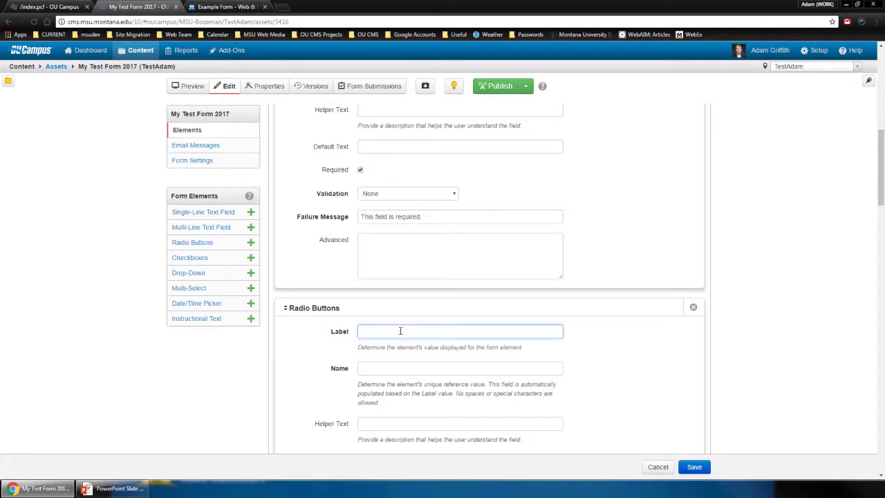
pyautogui.write('Favorite Color')
pyautogui.press('Tab')
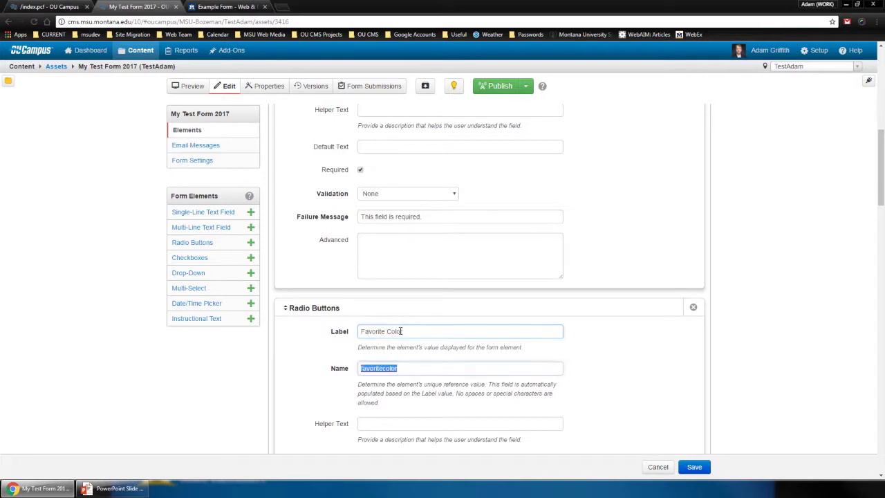
pyautogui.write('fcolor')
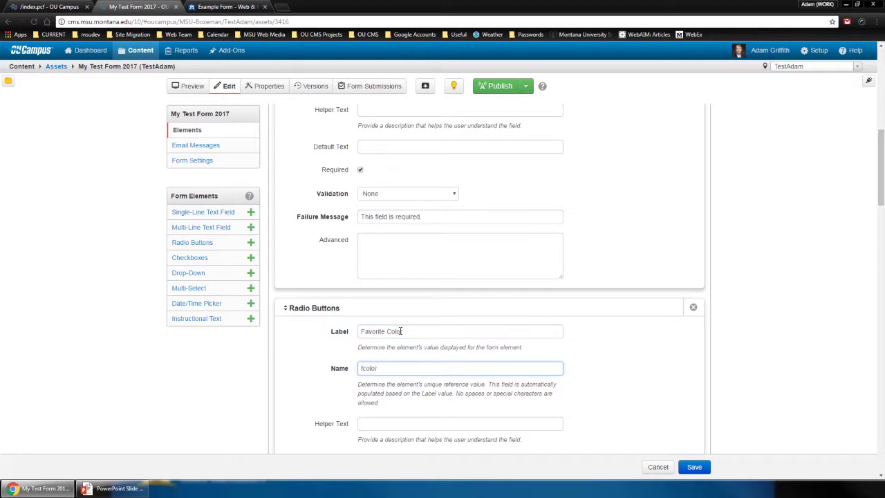
pyautogui.scroll(-3, 401, 331)
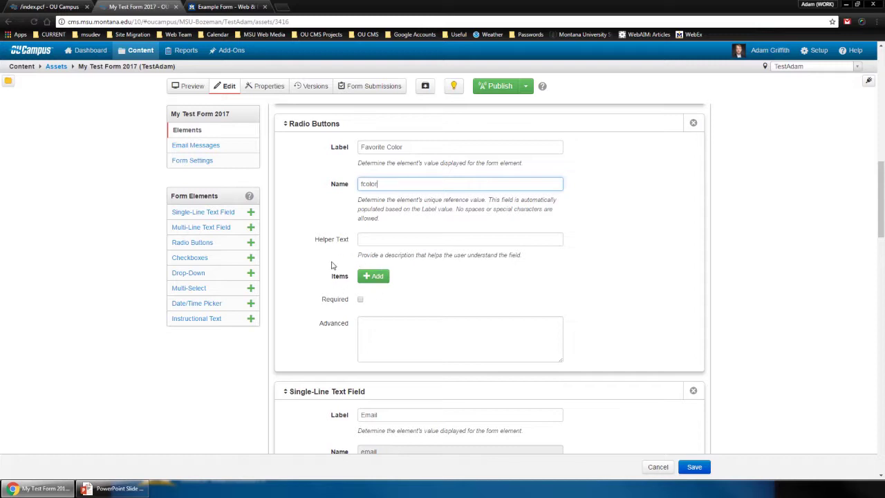
# Add the radio choices Red, Green and Blue to Favorite Color
pyautogui.click(373, 276)
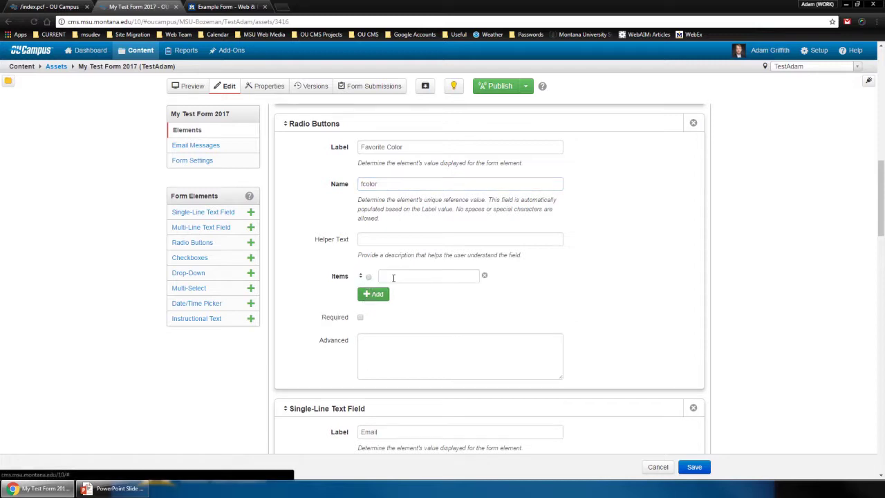
pyautogui.click(393, 276)
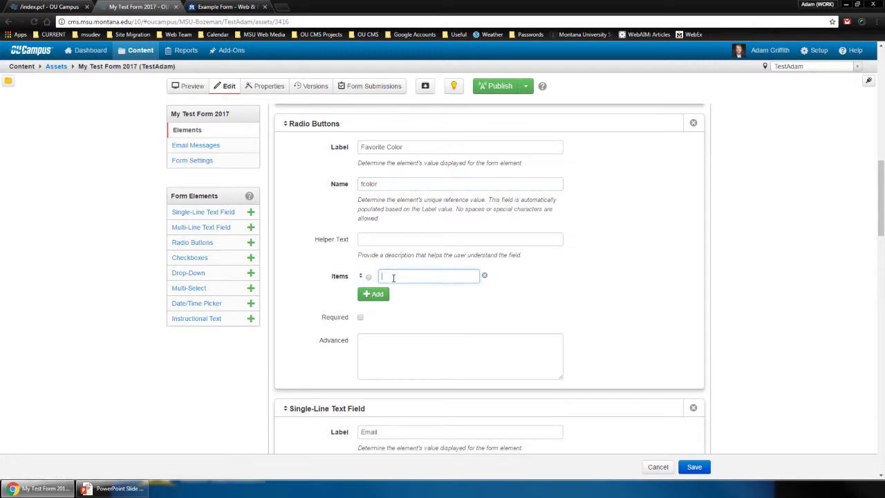
pyautogui.write('Red')
pyautogui.click(372, 293)
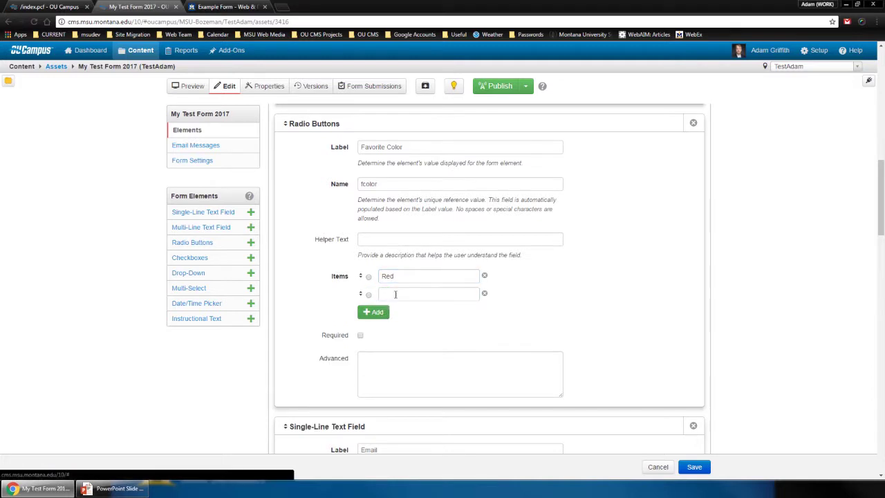
pyautogui.click(395, 293)
pyautogui.write('Green')
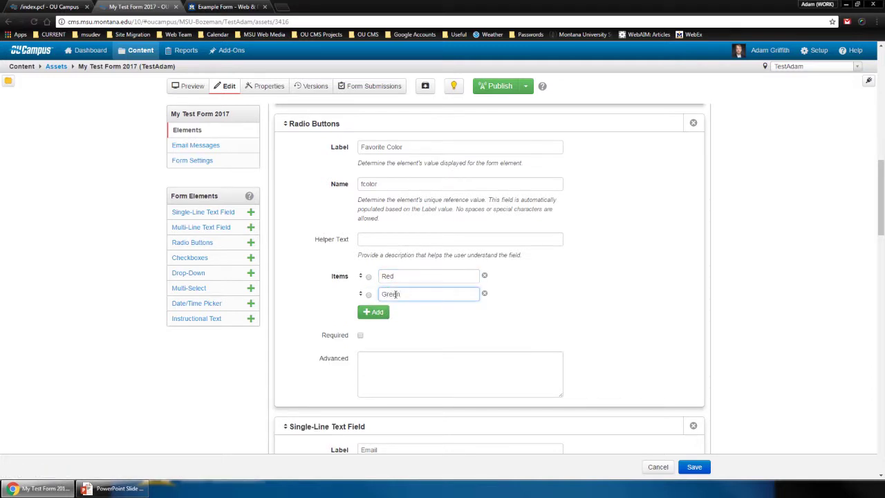
pyautogui.click(373, 312)
pyautogui.click(395, 315)
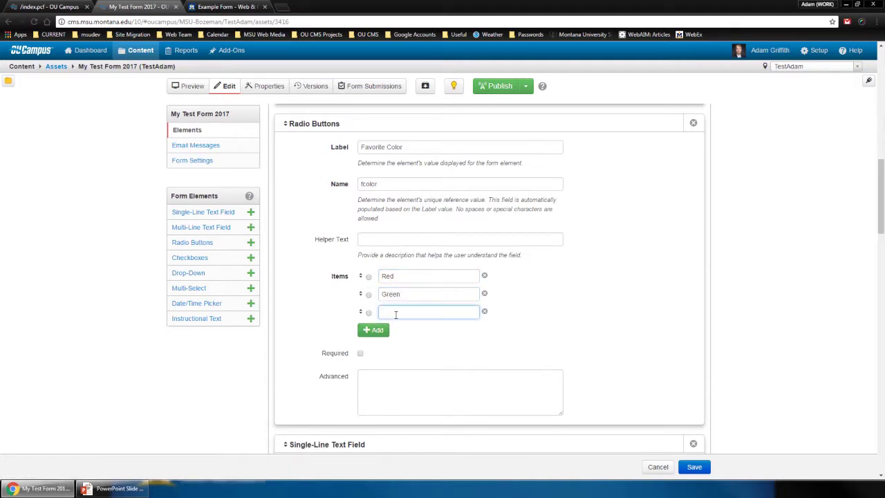
pyautogui.write('Blue')
# Move Blue to the top, make it the default choice, and mark the question required
pyautogui.moveTo(361, 312); pyautogui.dragTo(362, 275)
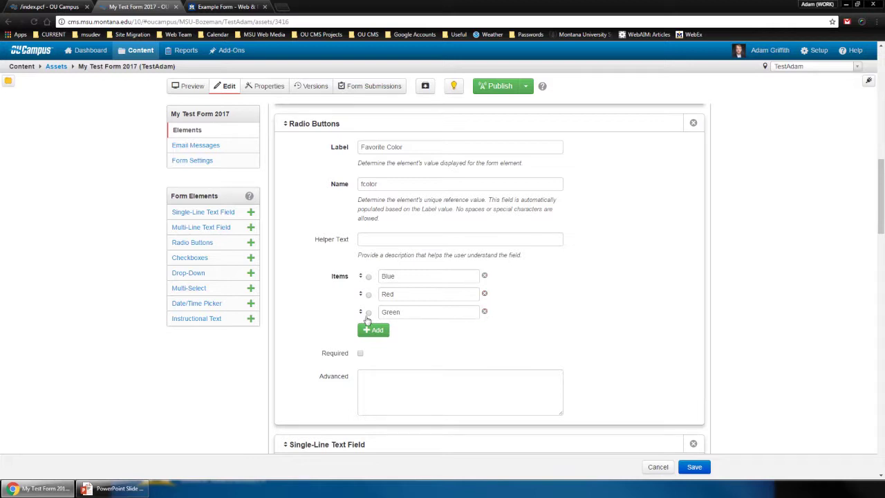
pyautogui.moveTo(381, 312); pyautogui.dragTo(401, 313)
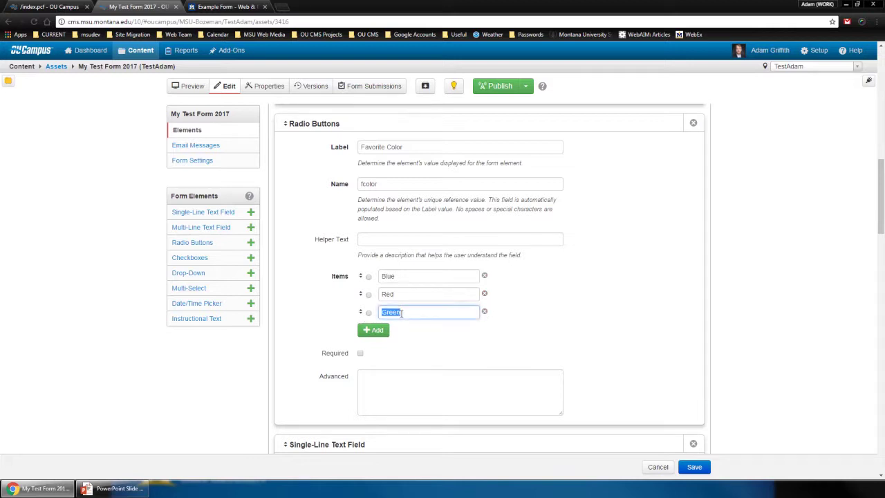
pyautogui.click(369, 278)
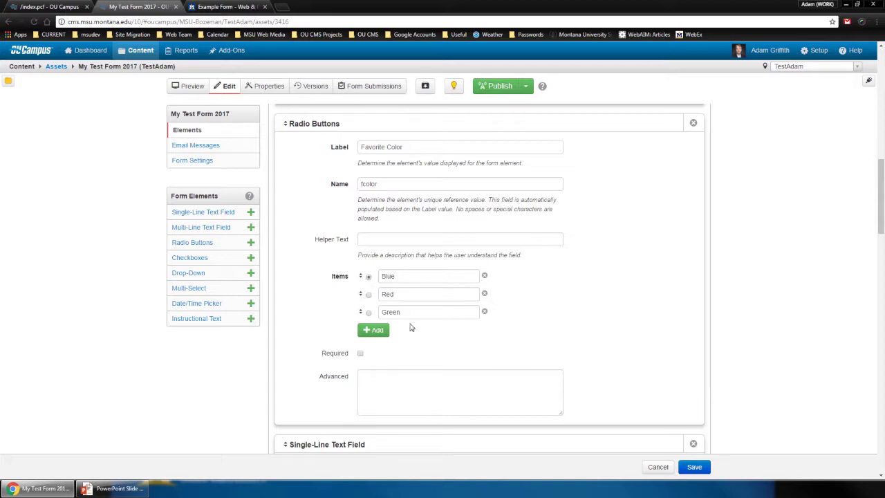
pyautogui.click(361, 354)
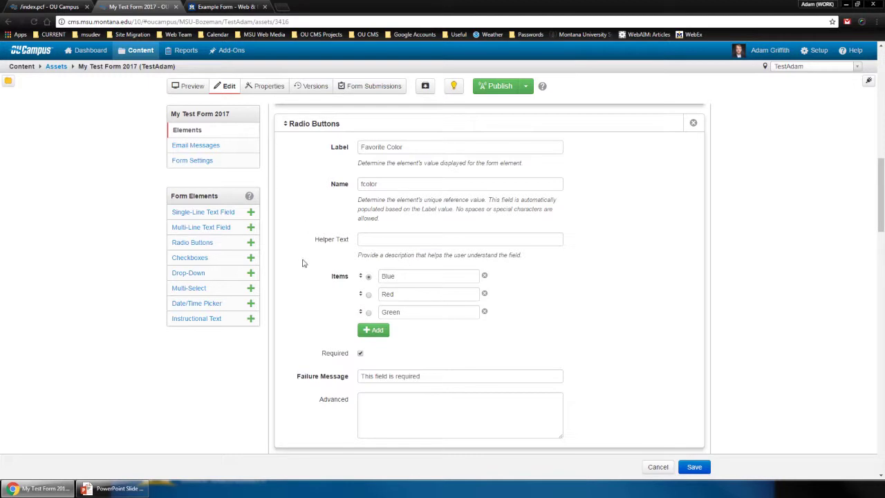
# Save and publish the form asset
pyautogui.click(695, 467)
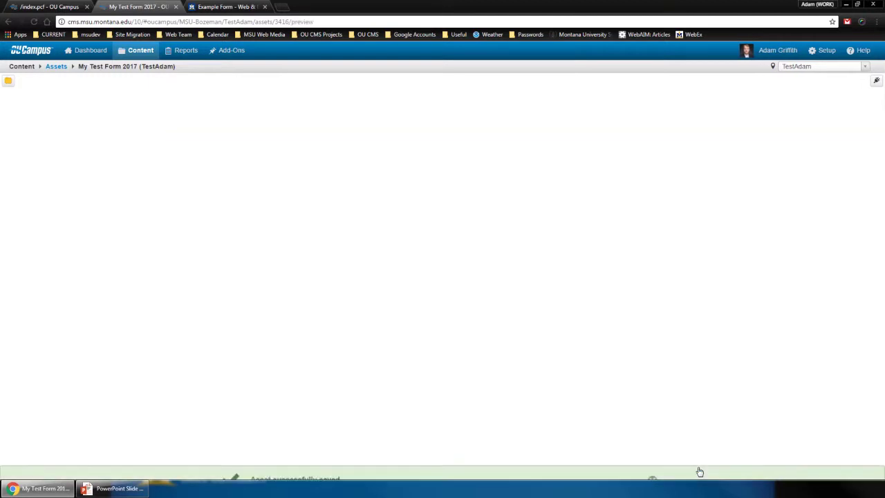
pyautogui.click(495, 91)
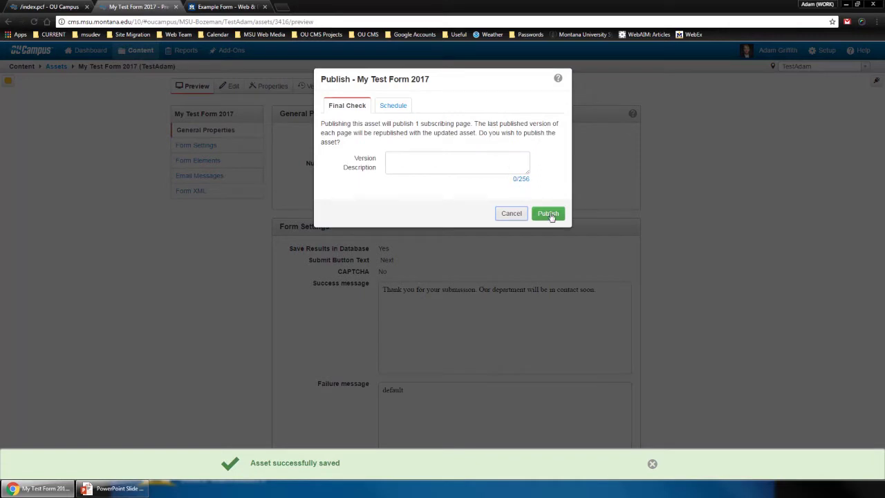
pyautogui.click(549, 214)
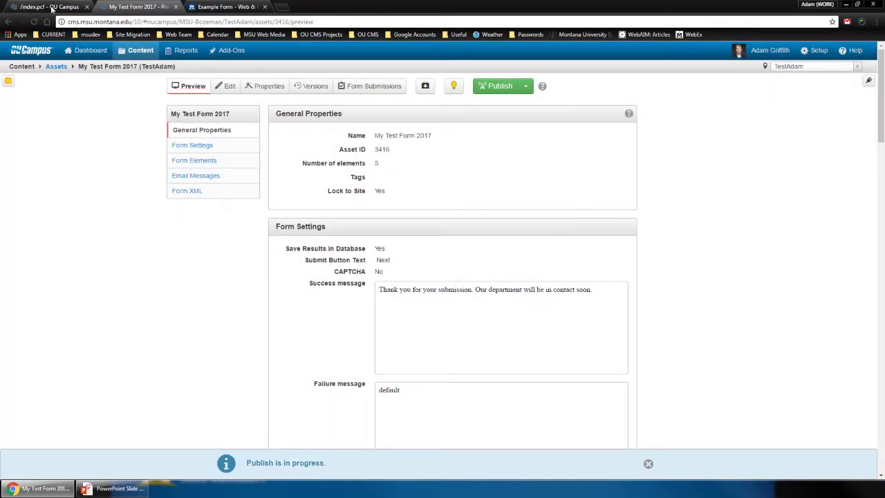
# Preview the TestAdam page showing the required Favorite Color field with Blue preselected
pyautogui.click(48, 6)
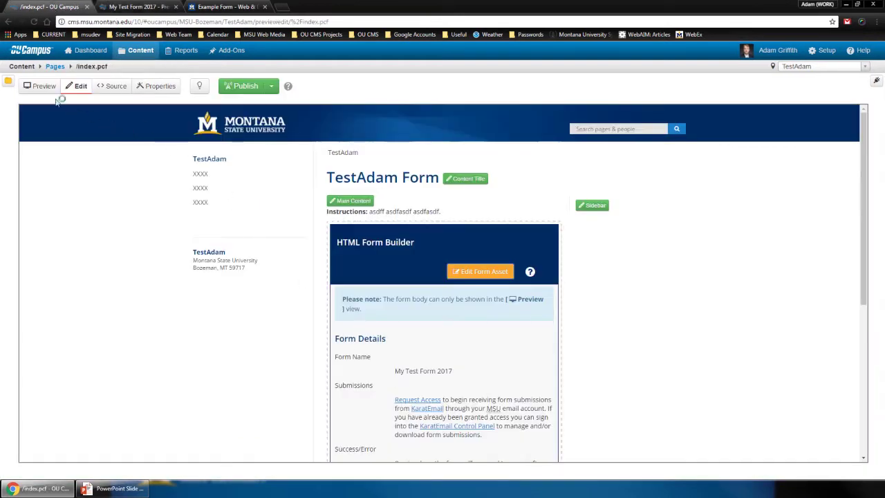
pyautogui.click(39, 85)
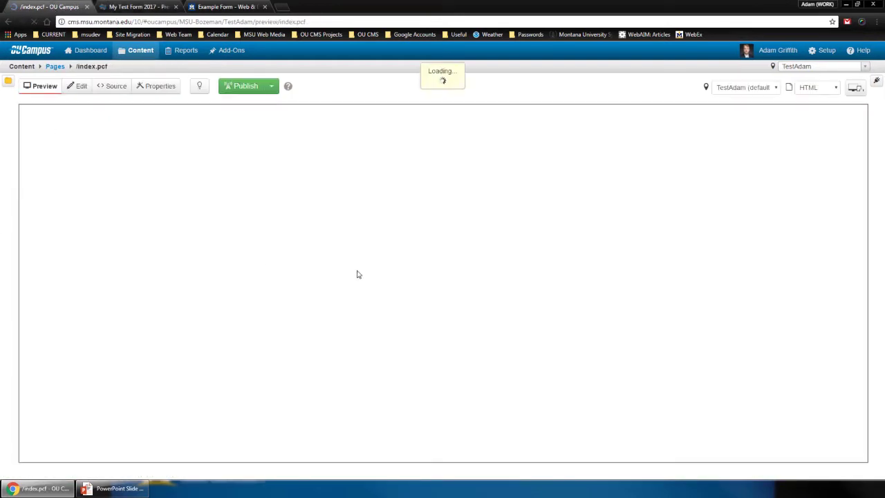
pyautogui.scroll(-2, 357, 270)
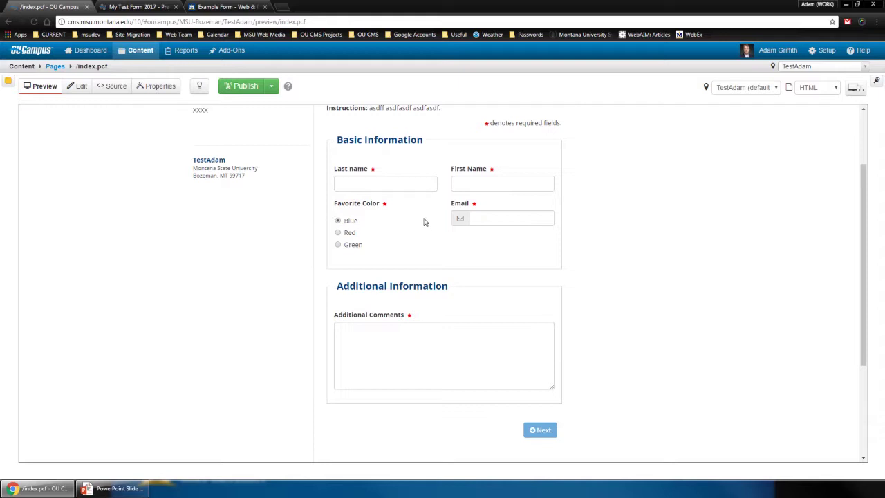
# Delete the Favorite Color radio buttons and drop a Drop-Down element in their place
pyautogui.click(139, 5)
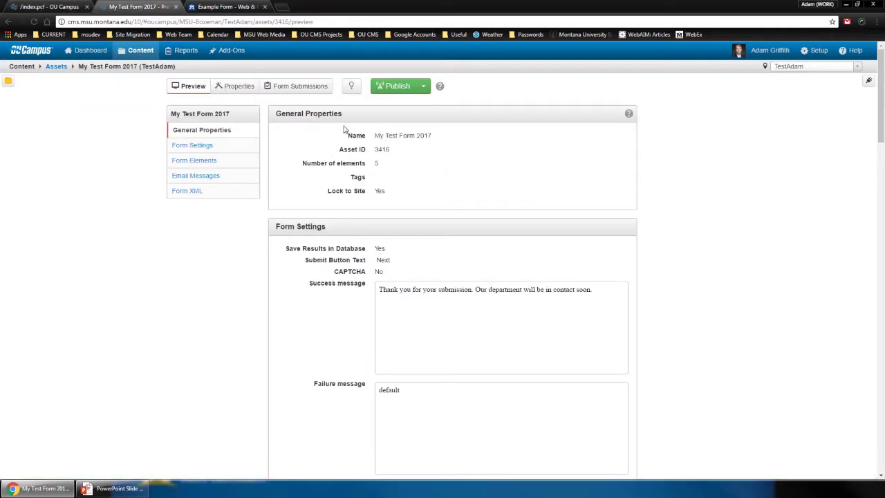
pyautogui.click(227, 87)
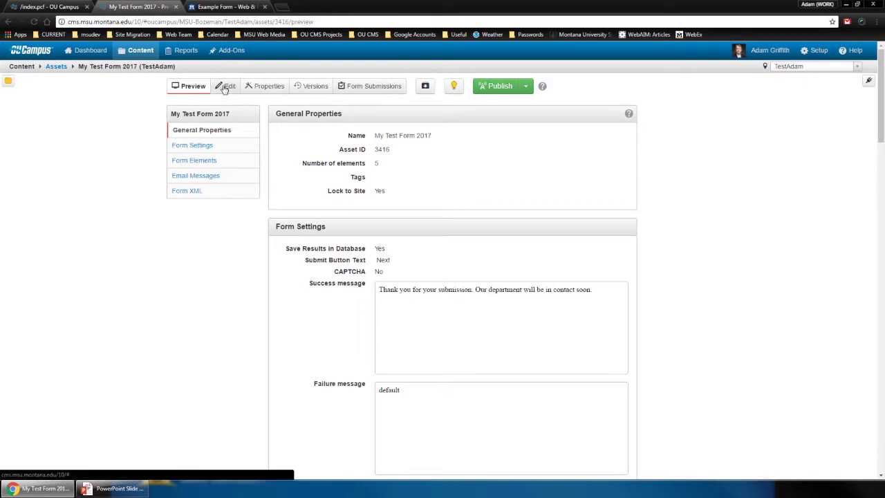
pyautogui.scroll(-7, 309, 287)
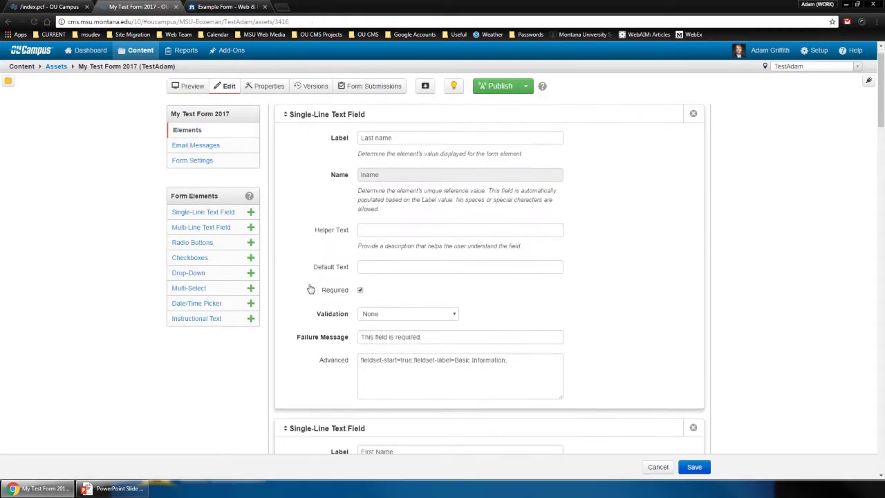
pyautogui.scroll(-2, 318, 290)
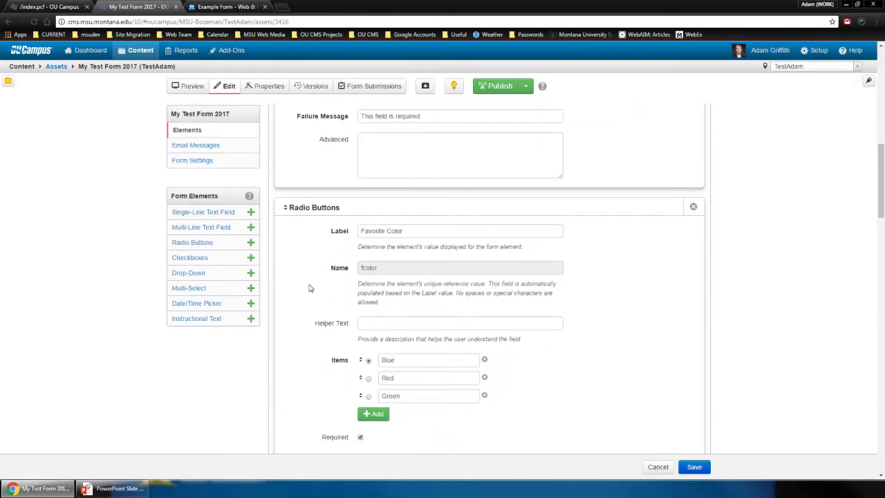
pyautogui.click(693, 169)
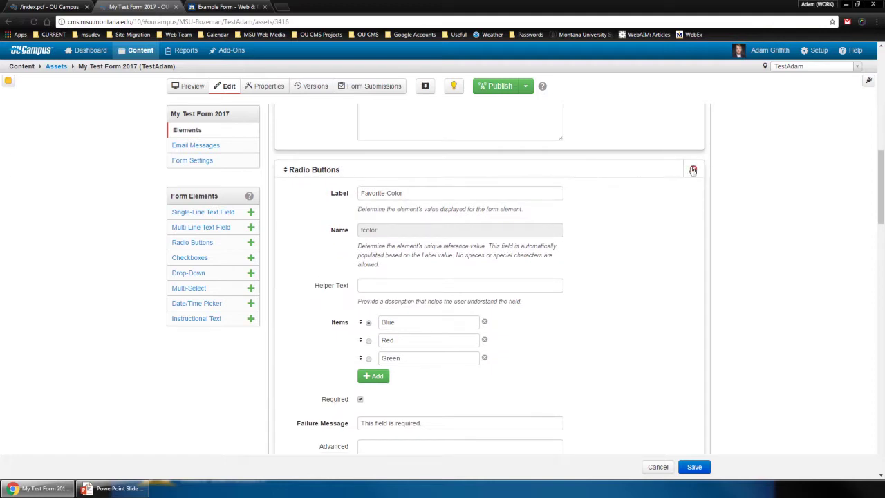
pyautogui.moveTo(199, 275); pyautogui.dragTo(319, 208)
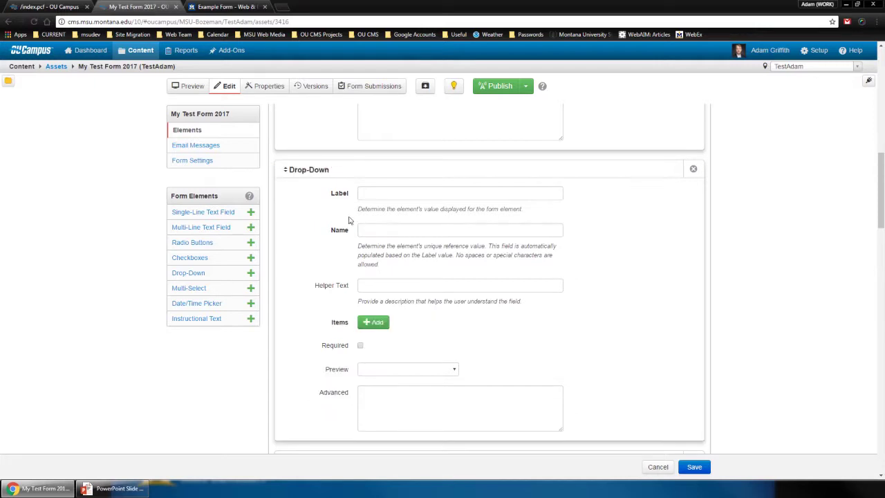
# Label the drop-down 'State of Birth' and name it bstate
pyautogui.click(384, 195)
pyautogui.write('State of Birth')
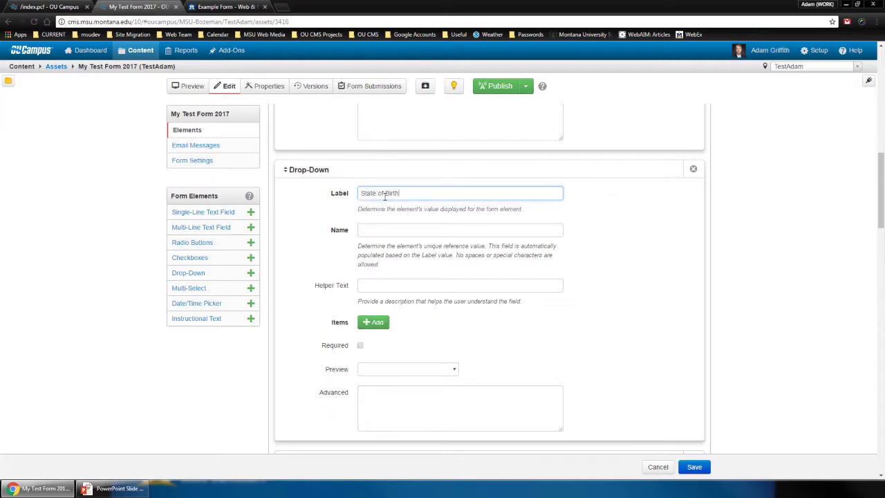
pyautogui.press('Tab')
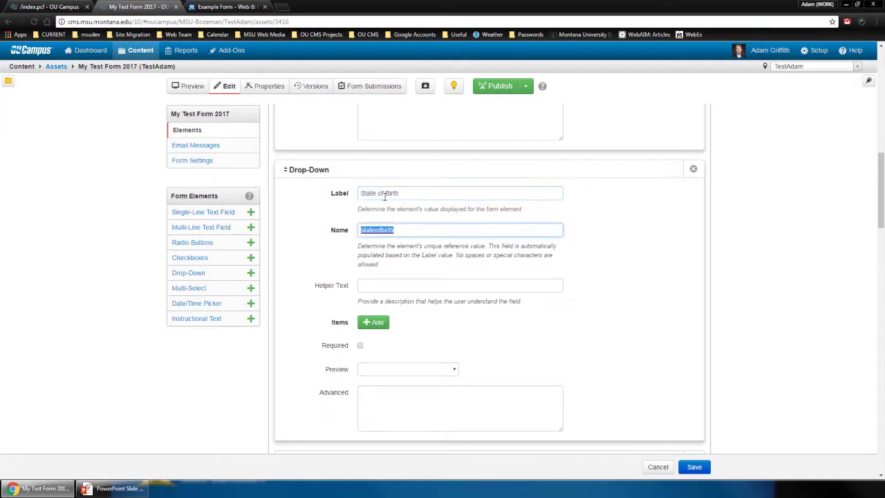
pyautogui.write('bstate')
# Add the drop-down items Montana, Idaho and Wyoming
pyautogui.click(379, 322)
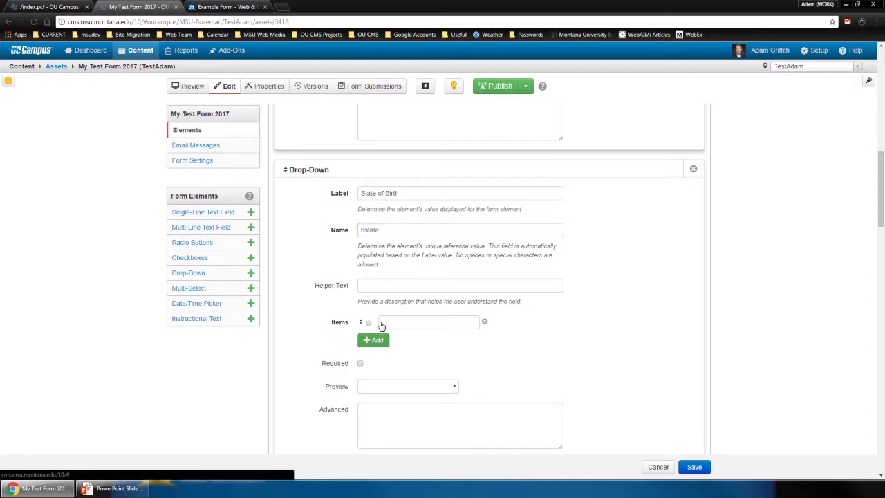
pyautogui.click(381, 323)
pyautogui.write('Mont')
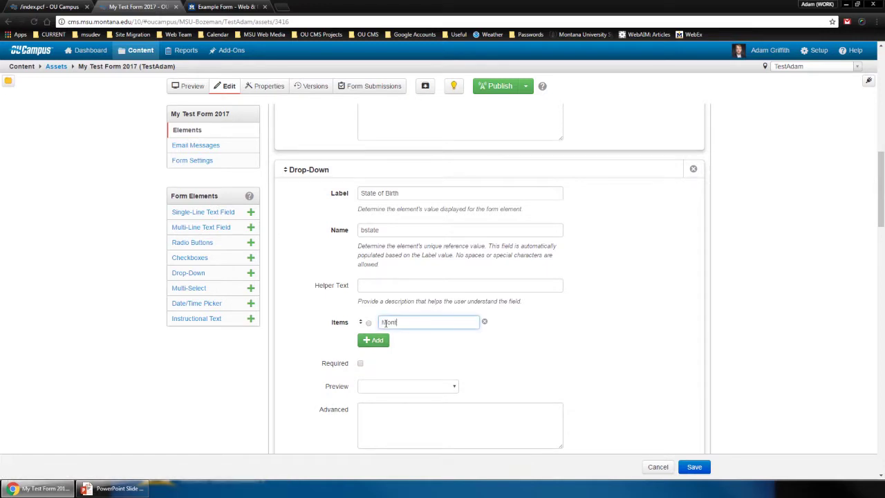
pyautogui.write('ana')
pyautogui.click(373, 340)
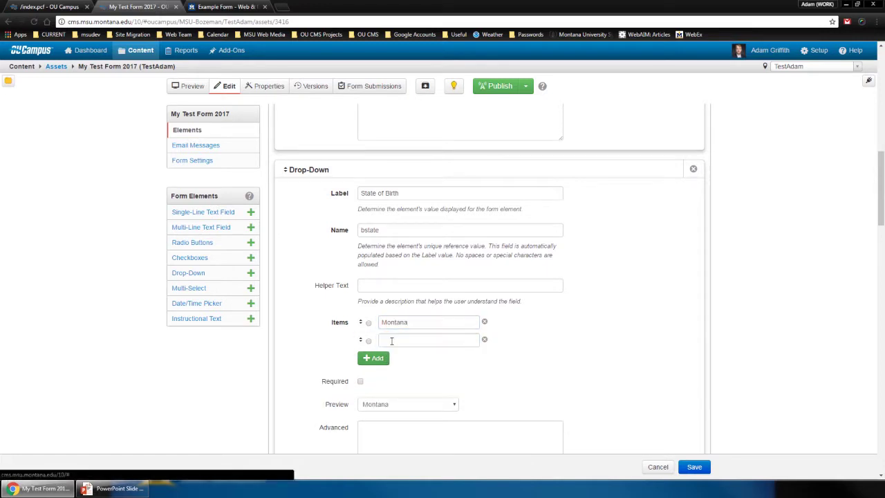
pyautogui.click(392, 340)
pyautogui.write('Idaho')
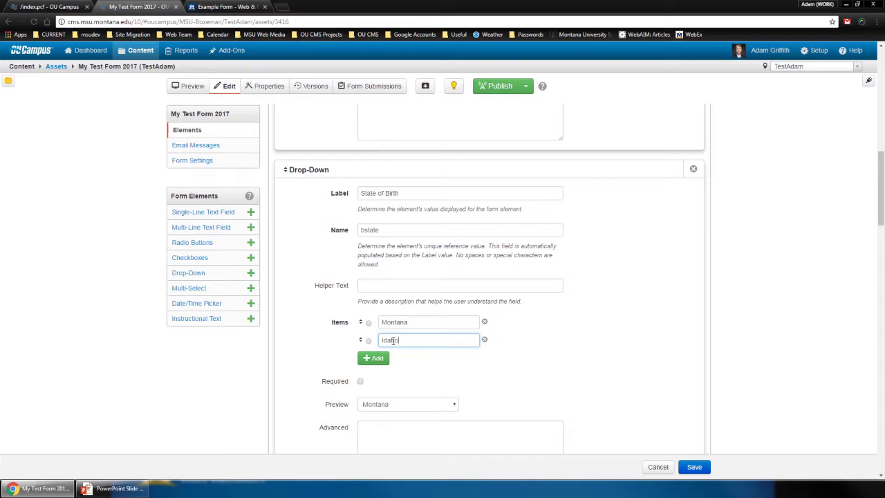
pyautogui.click(374, 358)
pyautogui.click(395, 358)
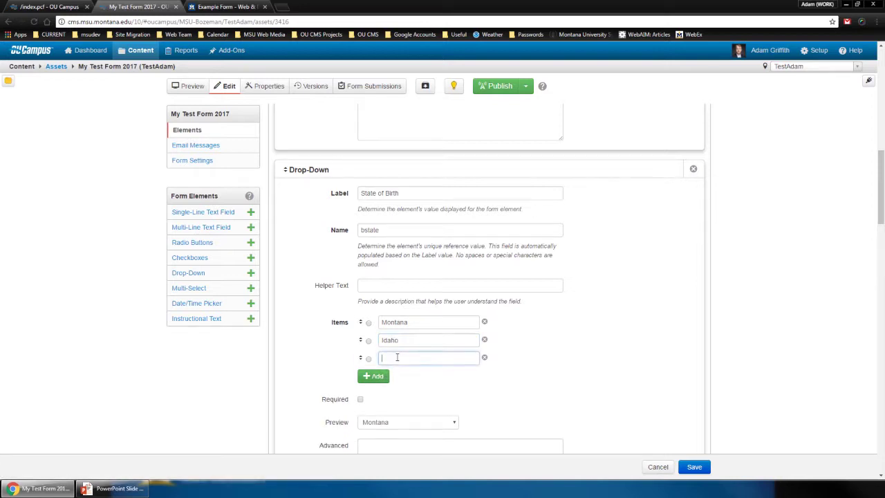
pyautogui.write('Wyoming')
pyautogui.click(477, 388)
pyautogui.scroll(-2, 400, 358)
# Replace the Montana, Idaho and Wyoming items with advanced setting dataset=state, then save the asset
pyautogui.click(399, 358)
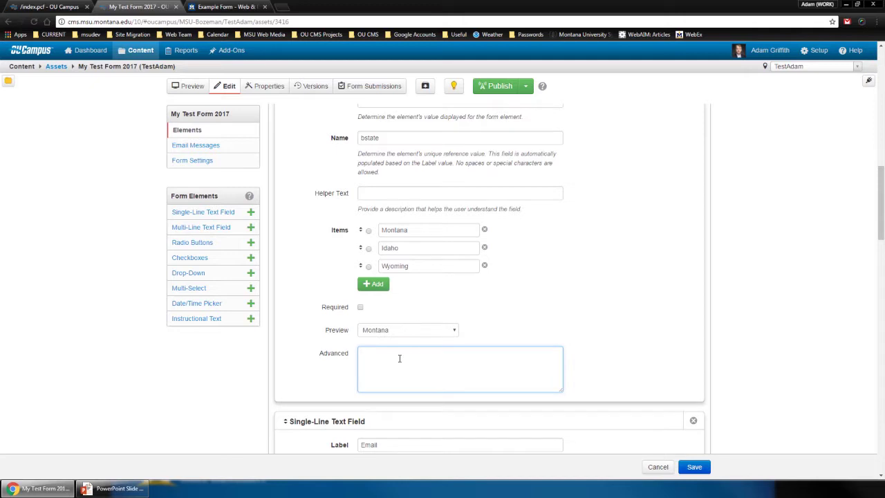
pyautogui.write('dataset=state;')
pyautogui.click(484, 230)
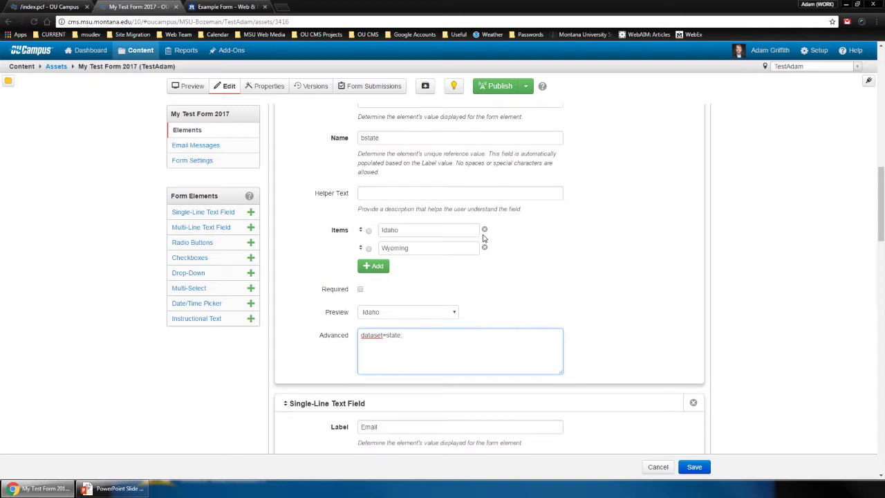
pyautogui.click(484, 230)
pyautogui.click(484, 230)
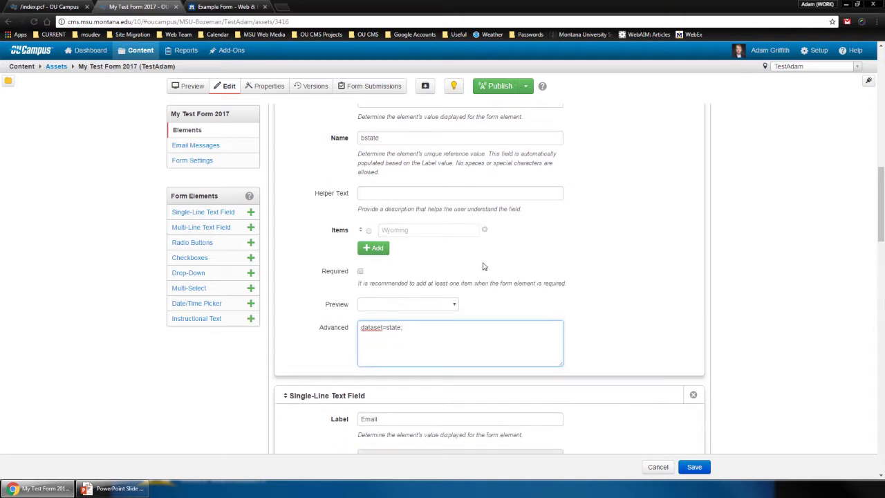
pyautogui.tripleClick(425, 318)
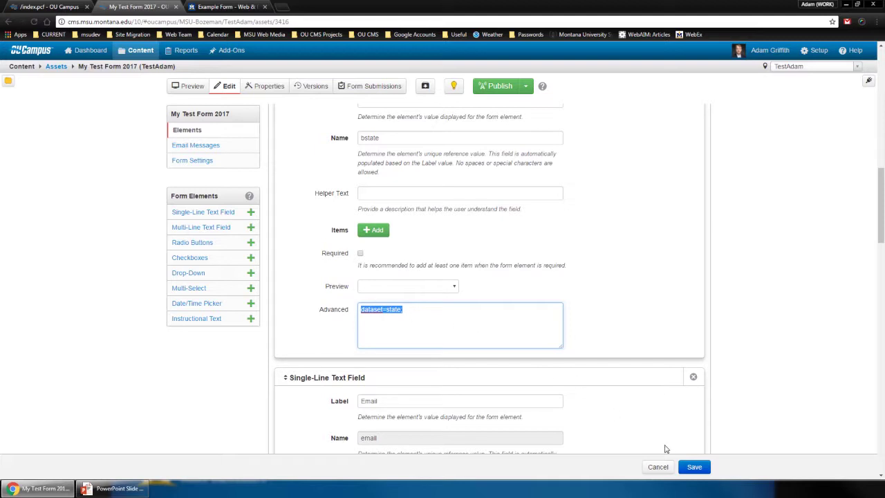
pyautogui.click(694, 467)
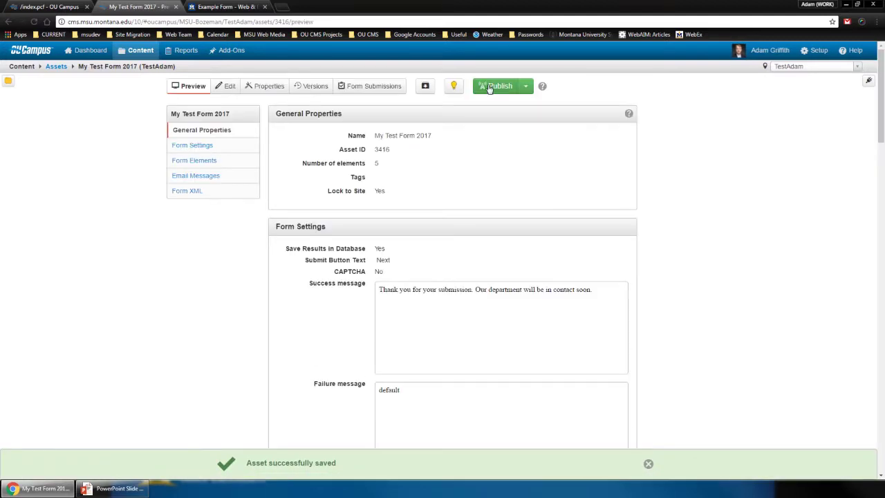
# Publish the form asset, check the state list in the TestAdam preview, then edit TestAdam
pyautogui.click(487, 86)
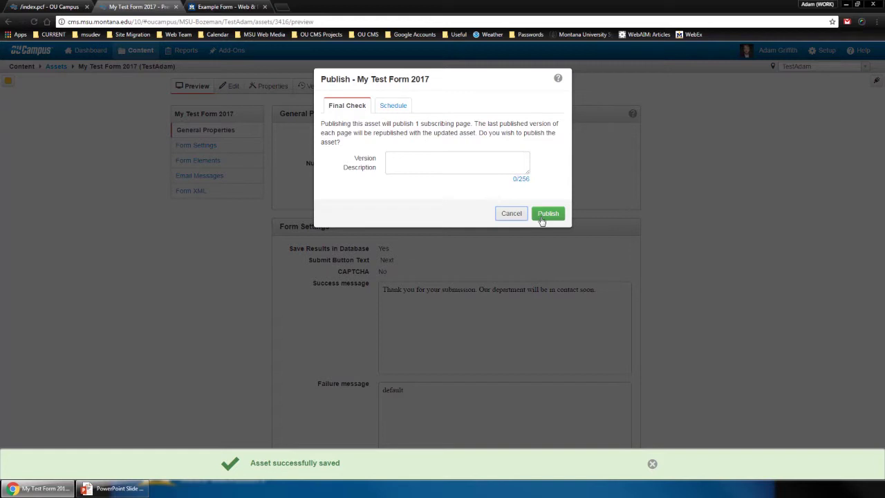
pyautogui.click(543, 219)
pyautogui.click(48, 7)
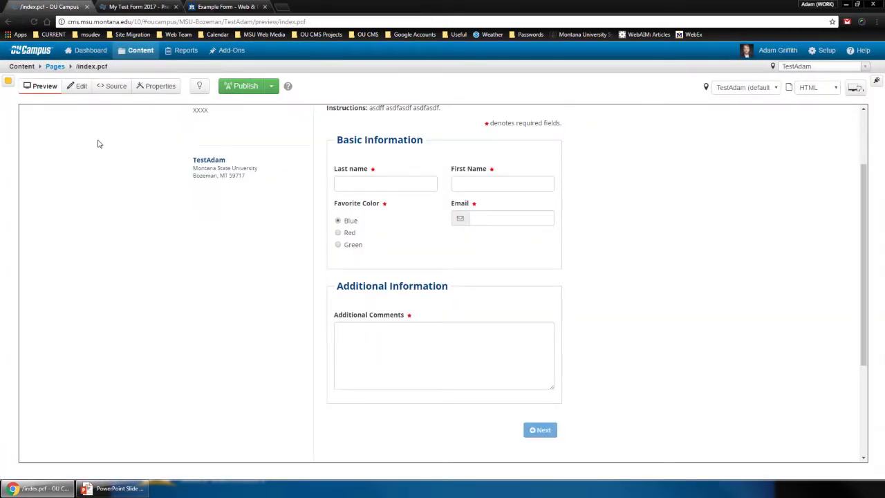
pyautogui.press('F5')
pyautogui.click(412, 314)
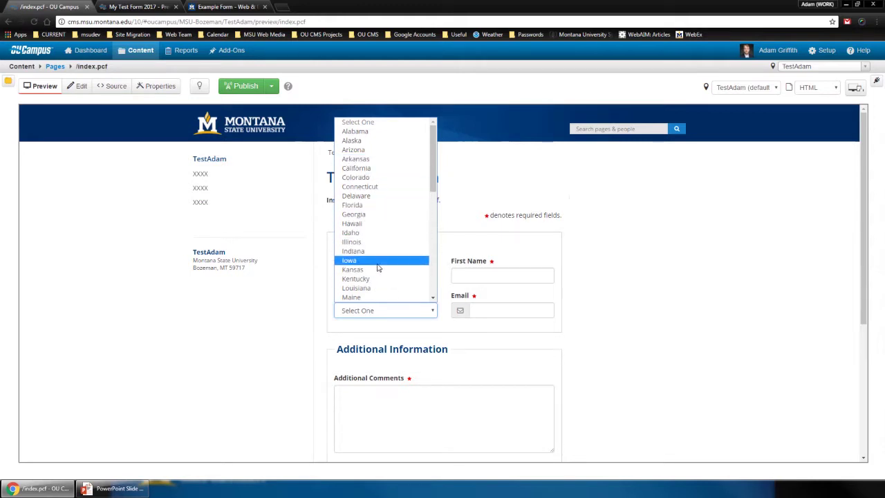
pyautogui.click(77, 90)
pyautogui.click(78, 90)
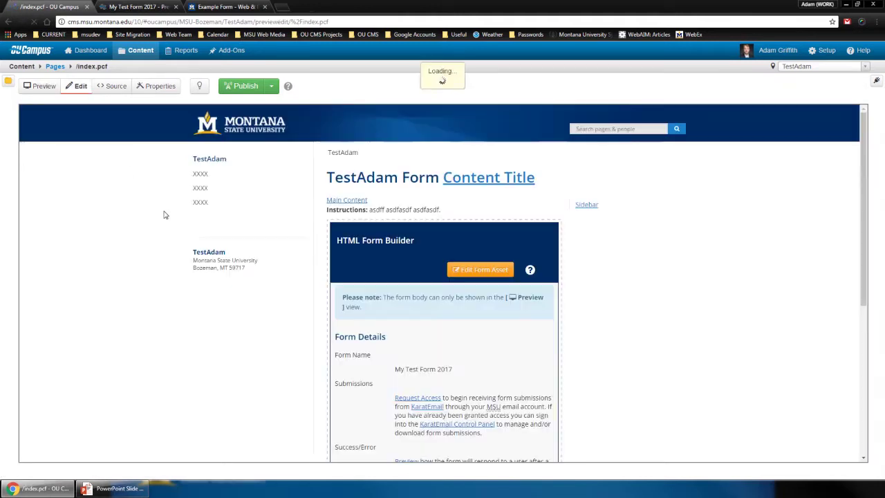
pyautogui.click(530, 273)
# Open the Advanced Field help article and search it for 'dataset'
pyautogui.scroll(-2, 484, 297)
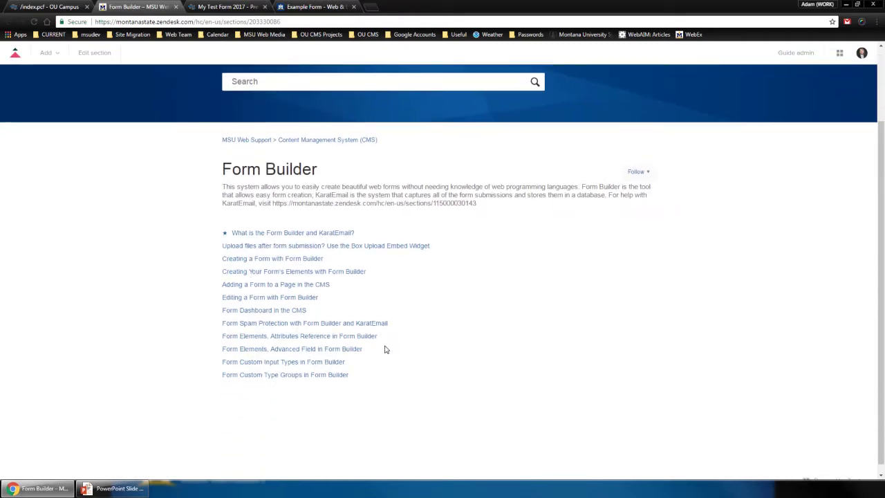
pyautogui.click(280, 349)
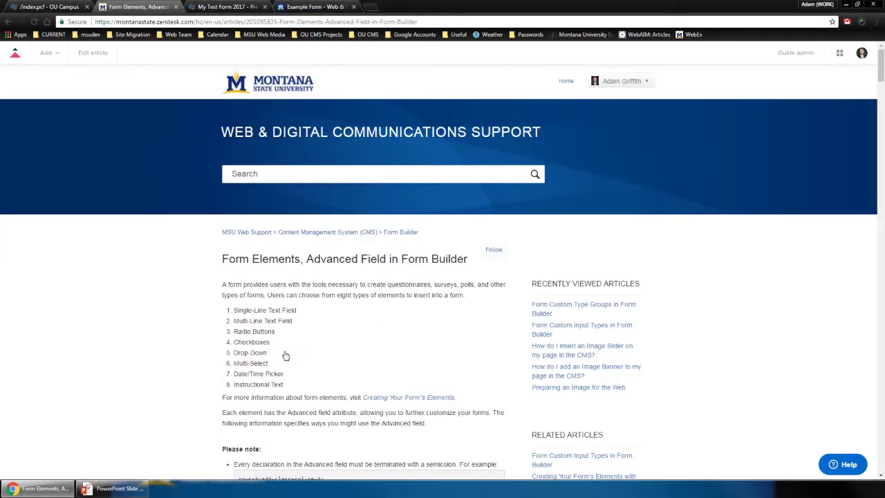
pyautogui.hotkey('ctrl', 'f')
pyautogui.write('dataset')
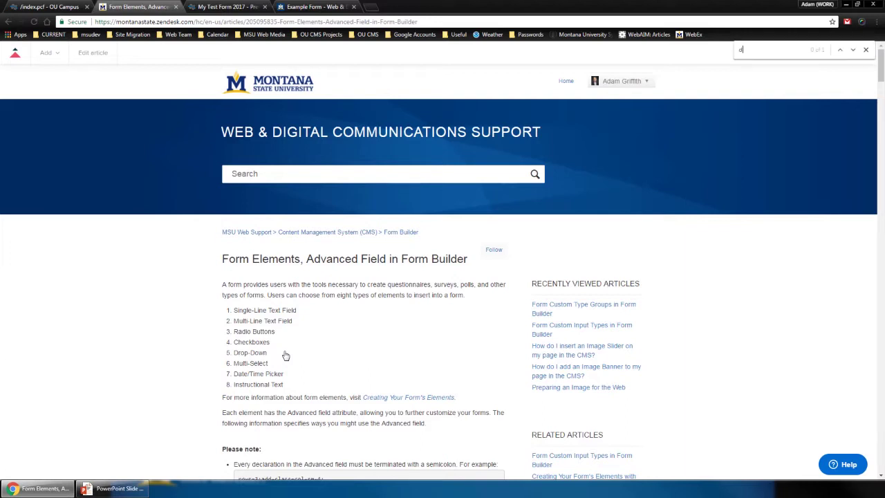
pyautogui.press('BackSpace')
pyautogui.press('BackSpace')
pyautogui.press('BackSpace')
pyautogui.write('aset')
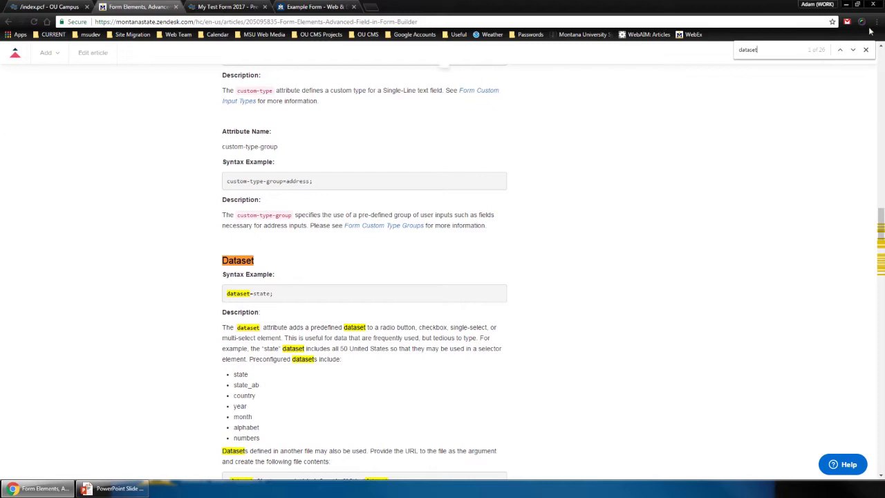
pyautogui.click(867, 48)
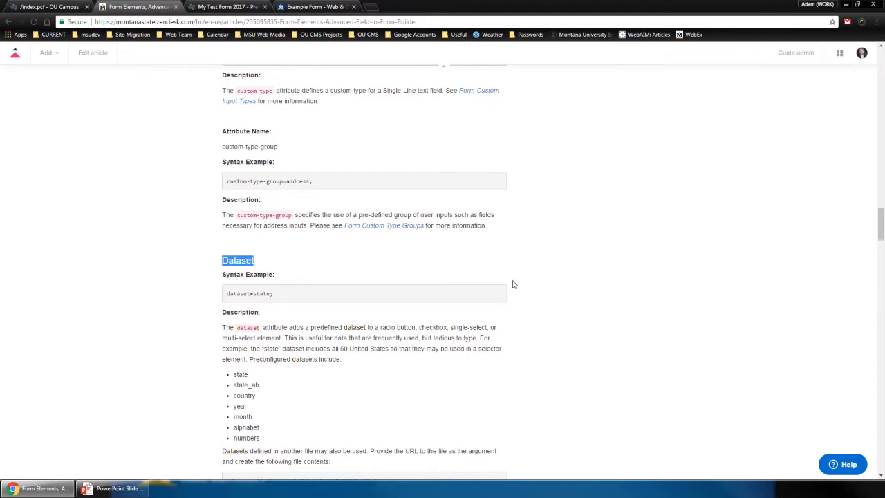
pyautogui.click(372, 305)
# Review the built-in datasets: state, state_ab, country, year and month
pyautogui.scroll(-1, 353, 316)
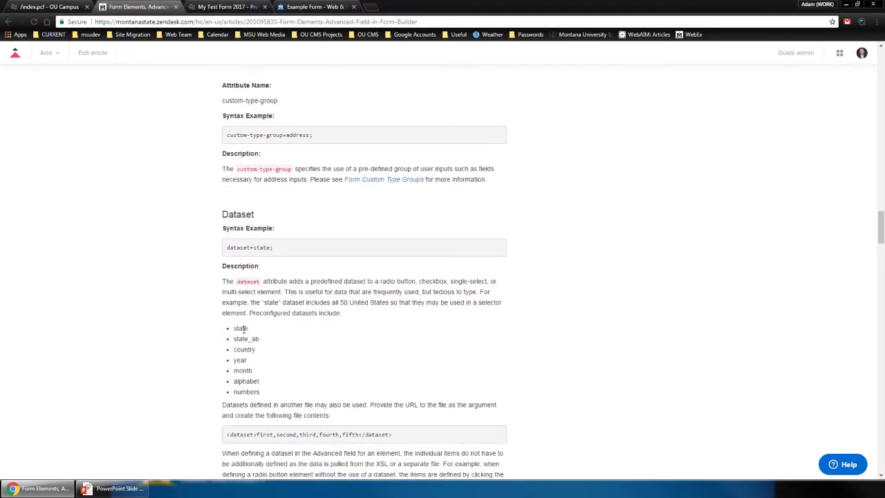
pyautogui.doubleClick(243, 329)
pyautogui.moveTo(260, 340); pyautogui.dragTo(233, 339)
pyautogui.doubleClick(242, 350)
pyautogui.doubleClick(242, 360)
pyautogui.doubleClick(246, 371)
pyautogui.click(274, 388)
# Review the custom dataset file and dataset=state examples, then return to the TestAdam page
pyautogui.scroll(-1, 286, 381)
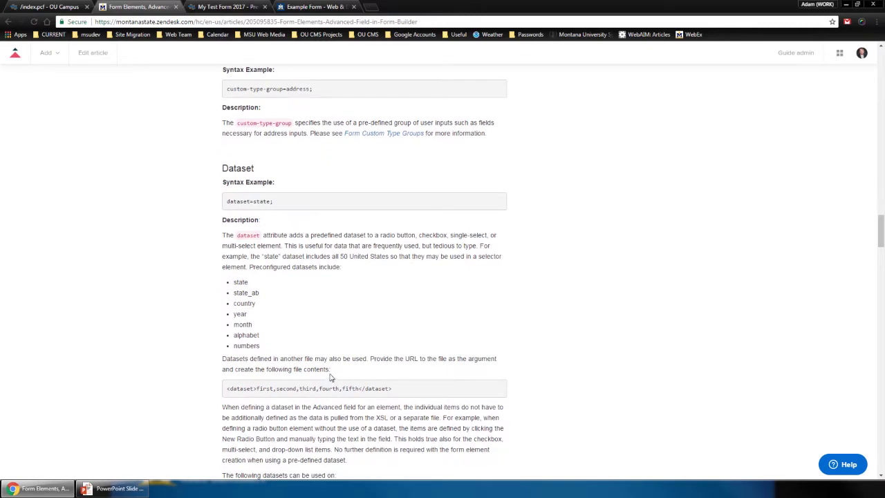
pyautogui.moveTo(395, 390); pyautogui.dragTo(227, 394)
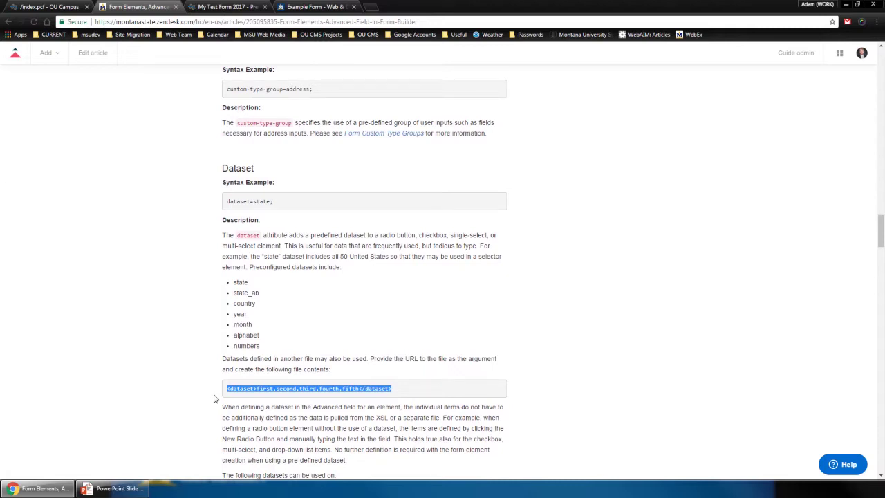
pyautogui.click(392, 391)
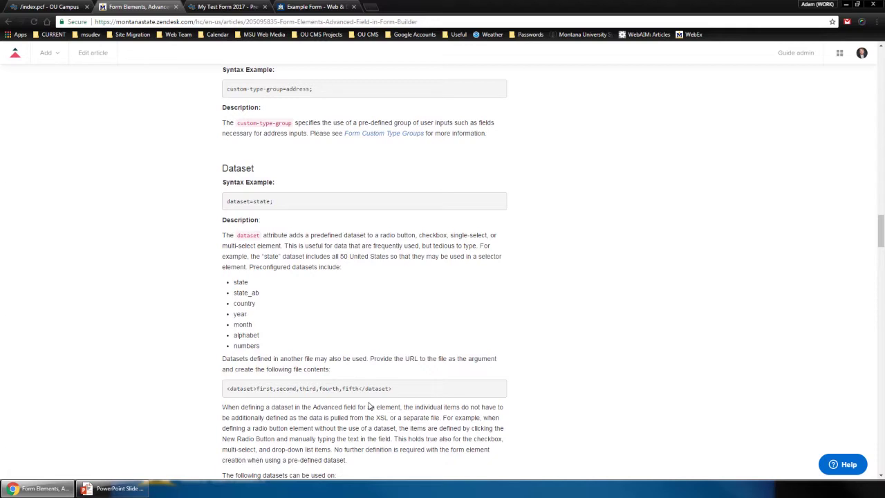
pyautogui.scroll(-1, 369, 406)
pyautogui.moveTo(226, 342); pyautogui.dragTo(405, 362)
pyautogui.click(403, 358)
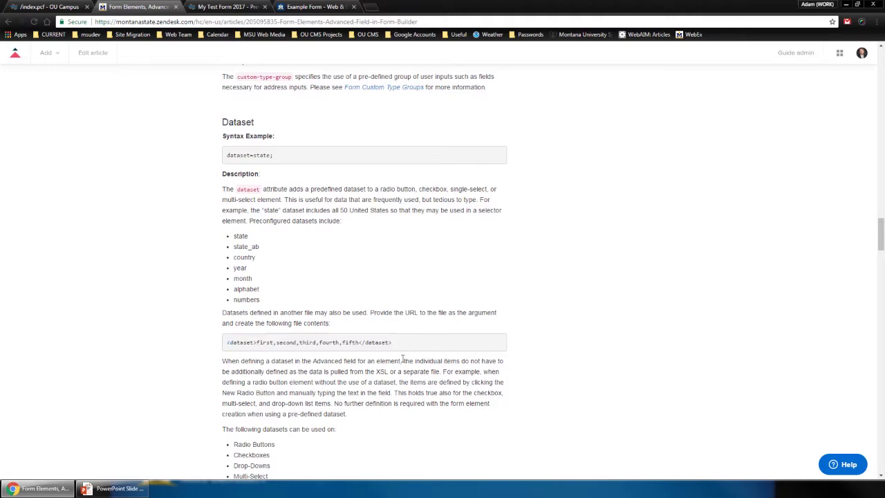
pyautogui.doubleClick(260, 154)
pyautogui.click(43, 6)
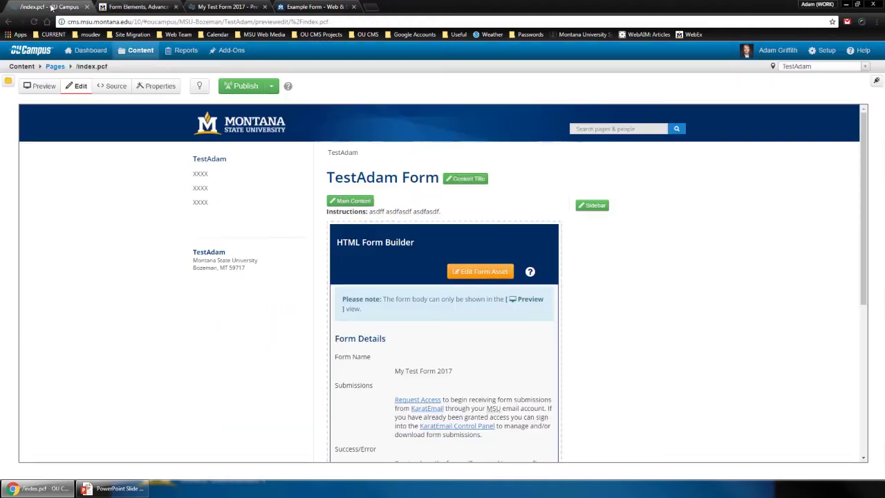
# Preview TestAdam to confirm State of Birth lists all US states, then go to My Test Form 2017
pyautogui.click(39, 86)
pyautogui.click(388, 310)
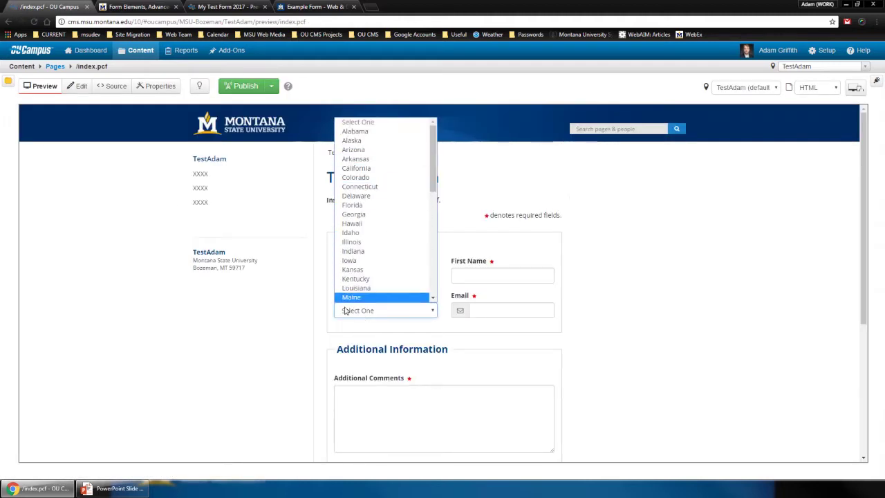
pyautogui.click(434, 316)
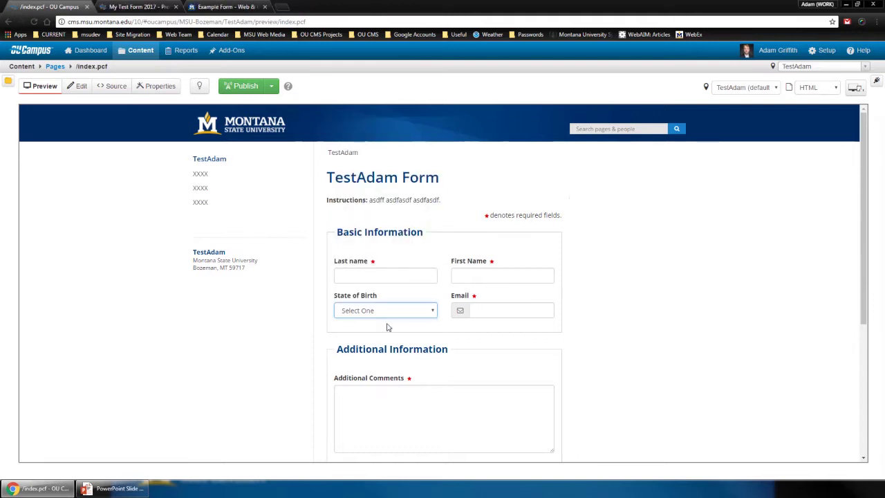
pyautogui.click(136, 6)
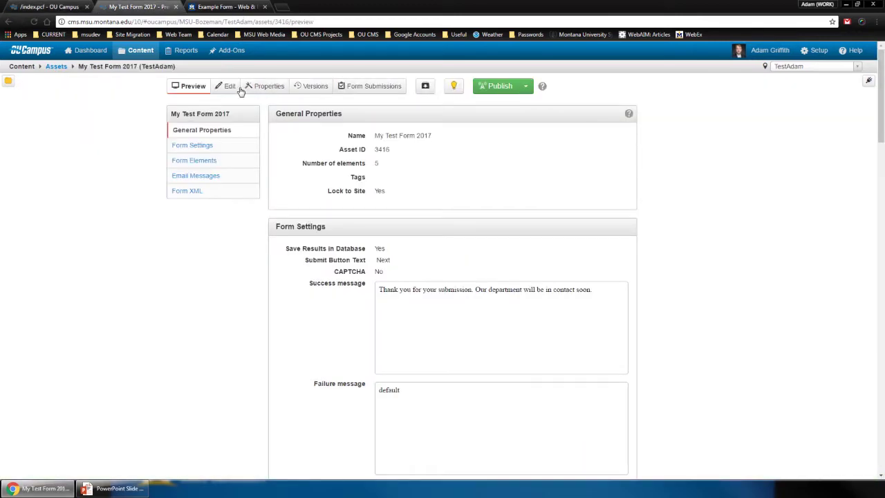
# Edit the form asset and delete the State of Birth drop-down
pyautogui.click(230, 88)
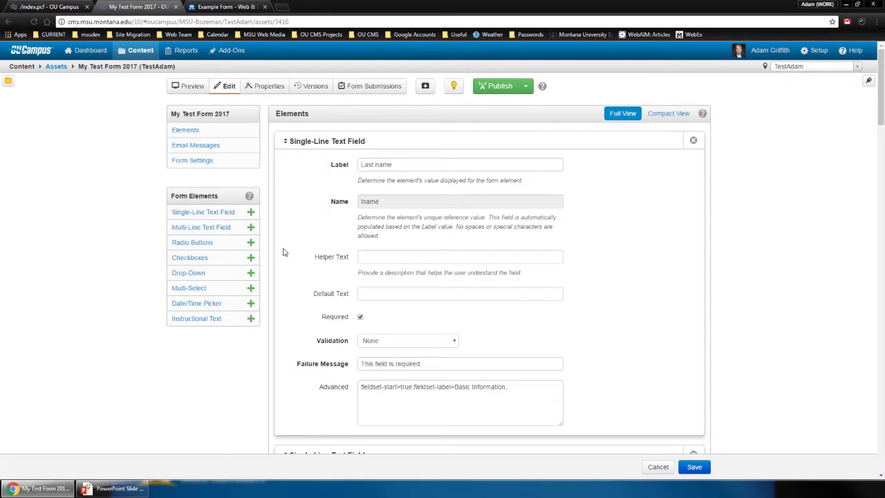
pyautogui.scroll(-1, 283, 253)
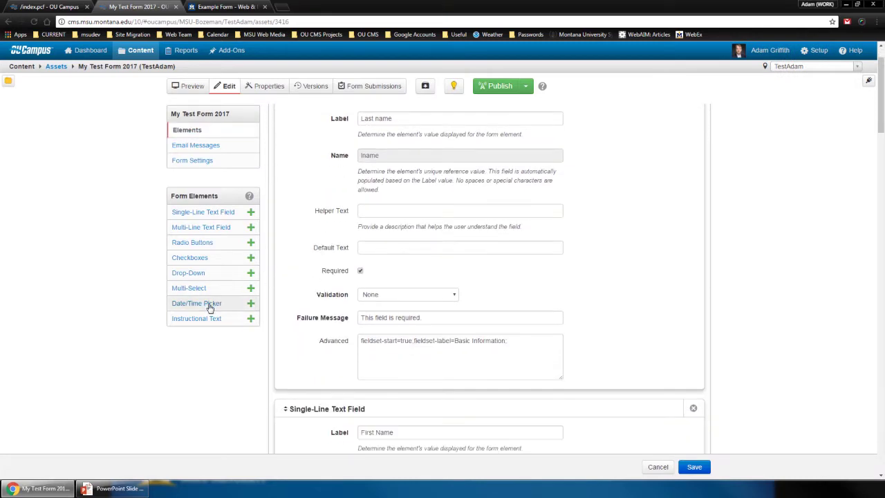
pyautogui.scroll(-4, 316, 307)
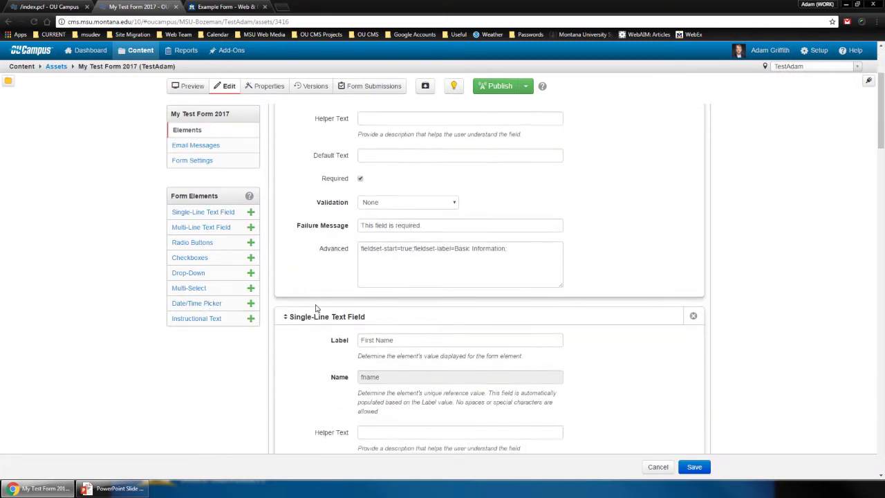
pyautogui.scroll(-4, 316, 306)
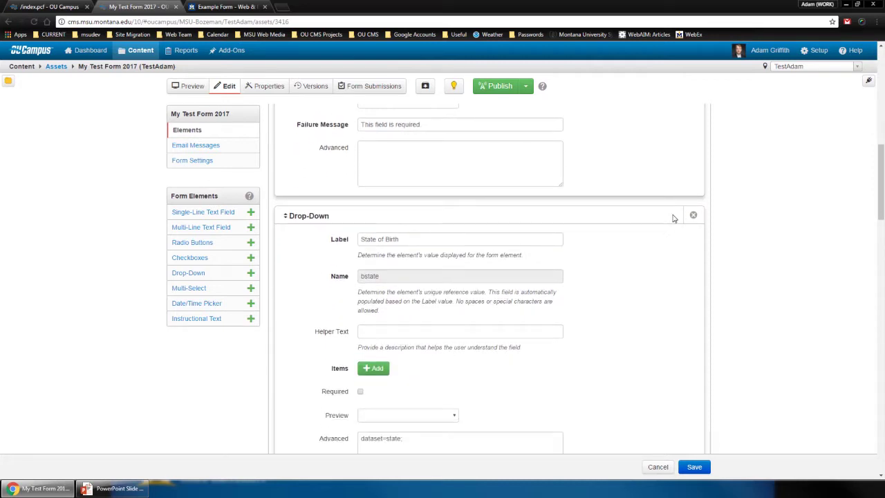
pyautogui.click(693, 217)
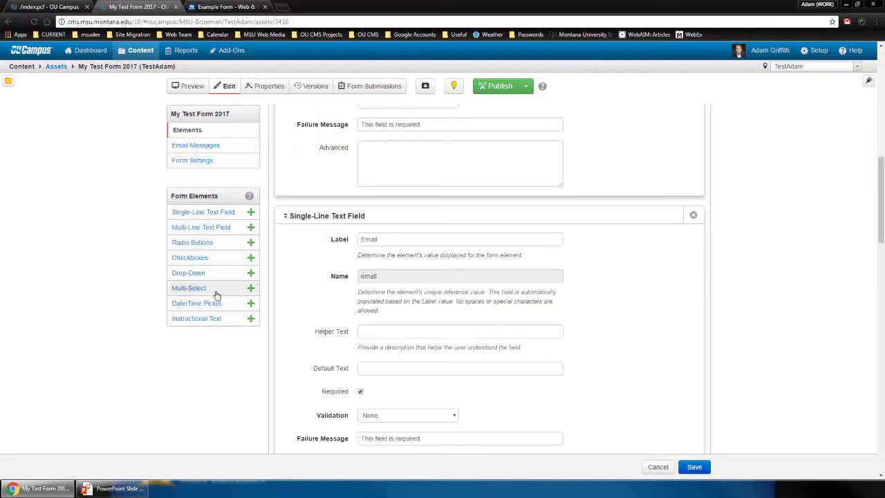
# Add a Date/Time Picker above Email labelled 'Time of pickup' with name pickuptime
pyautogui.moveTo(215, 305); pyautogui.dragTo(297, 243)
pyautogui.click(381, 242)
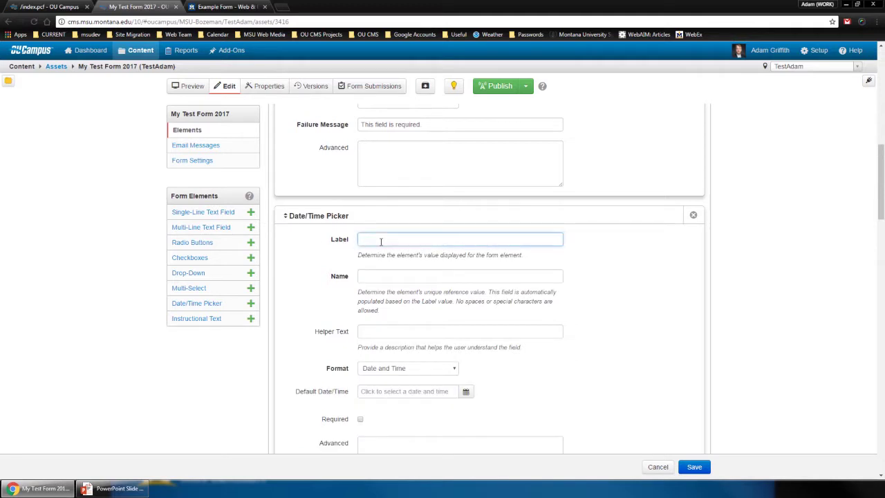
pyautogui.write('Time of')
pyautogui.write('t')
pyautogui.doubleClick(385, 279)
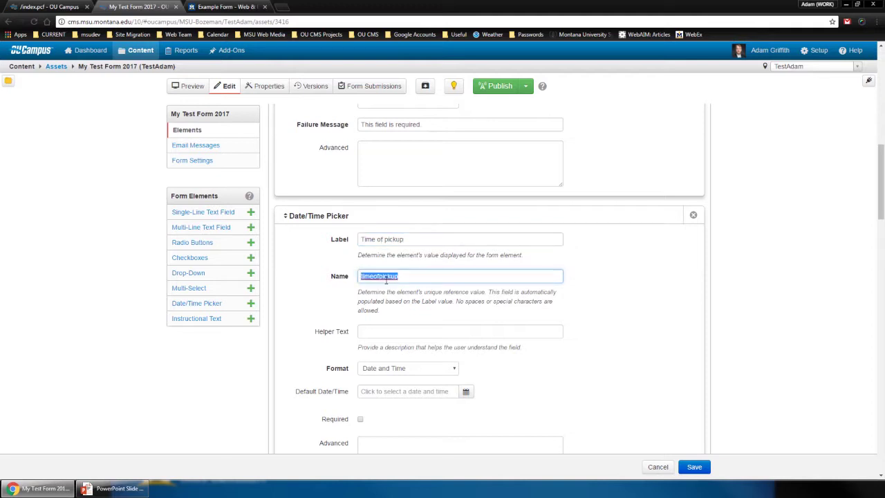
pyautogui.write('pickuptime')
pyautogui.click(536, 377)
# Look over the picker's date/time format options, then delete the picker
pyautogui.scroll(-1, 512, 383)
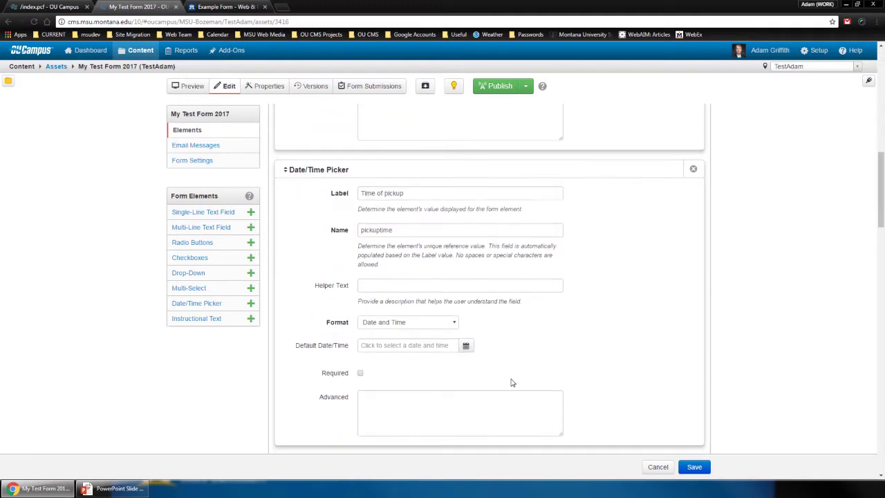
pyautogui.click(446, 325)
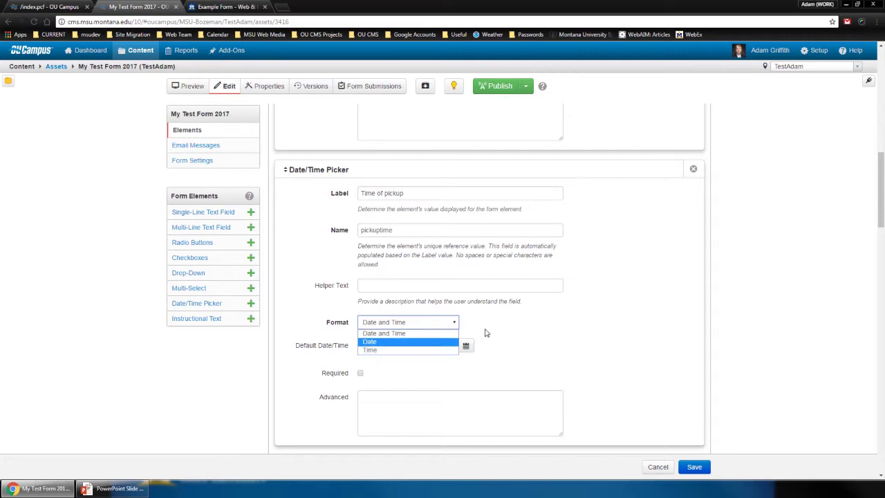
pyautogui.click(487, 331)
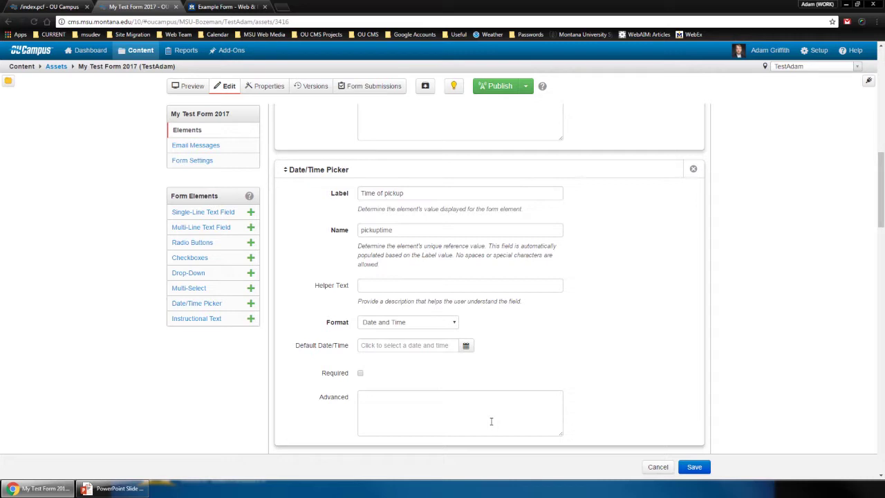
pyautogui.click(693, 170)
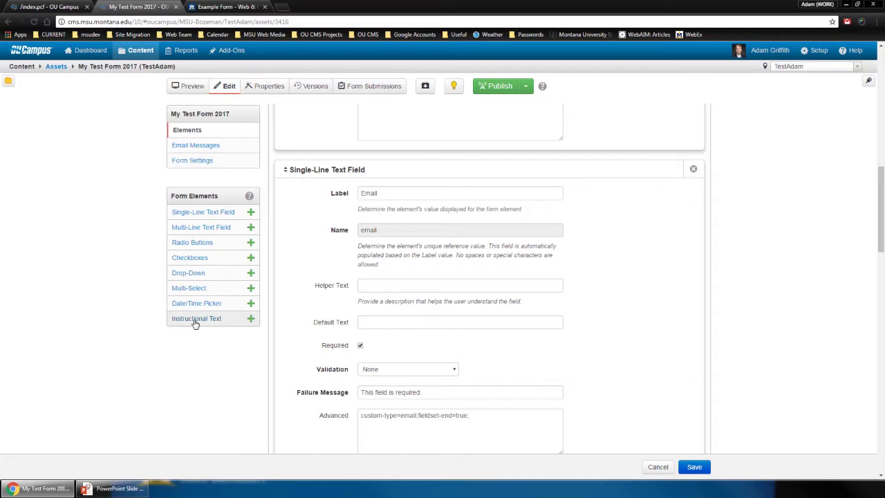
# Compare against the published example form, then return to the form asset editor
pyautogui.click(241, 8)
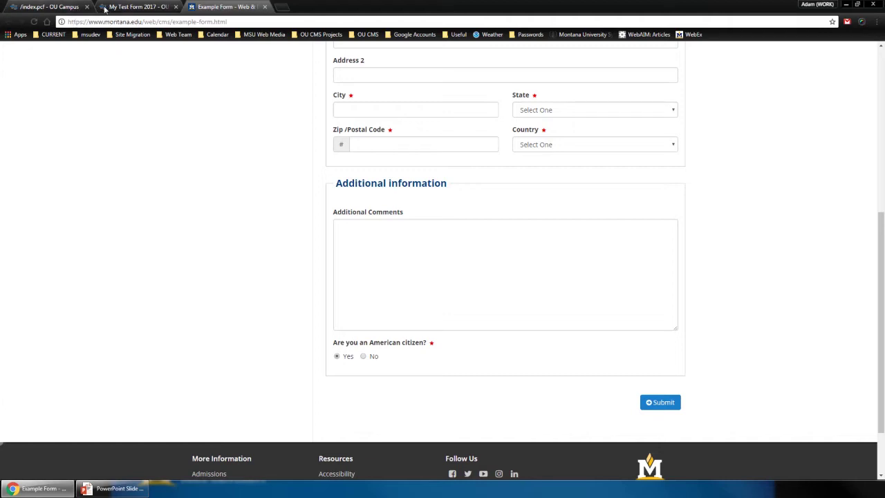
pyautogui.click(135, 7)
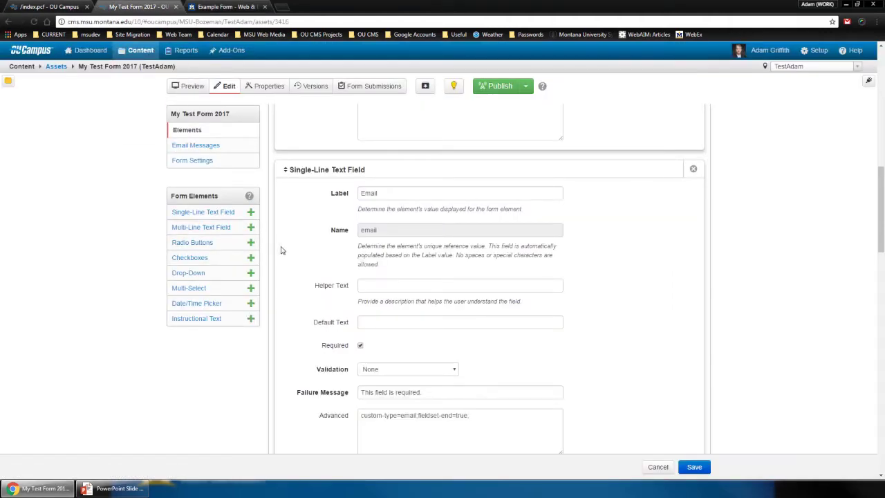
pyautogui.scroll(-4, 281, 250)
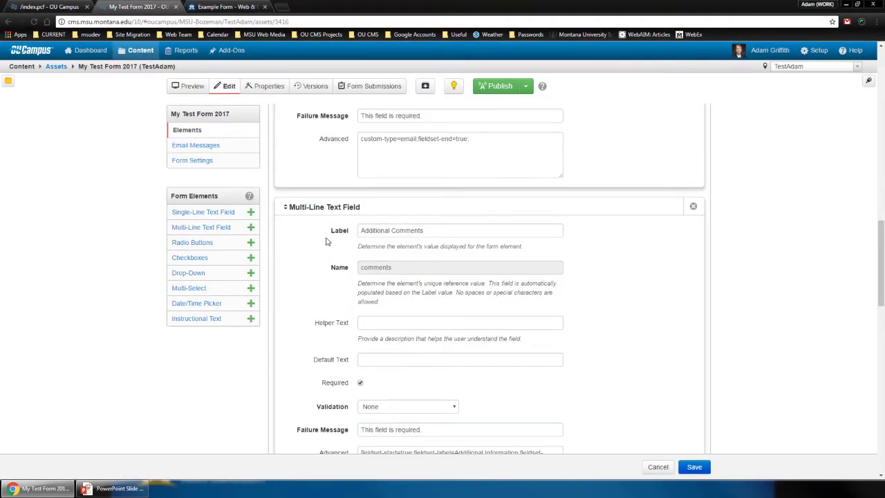
pyautogui.doubleClick(406, 232)
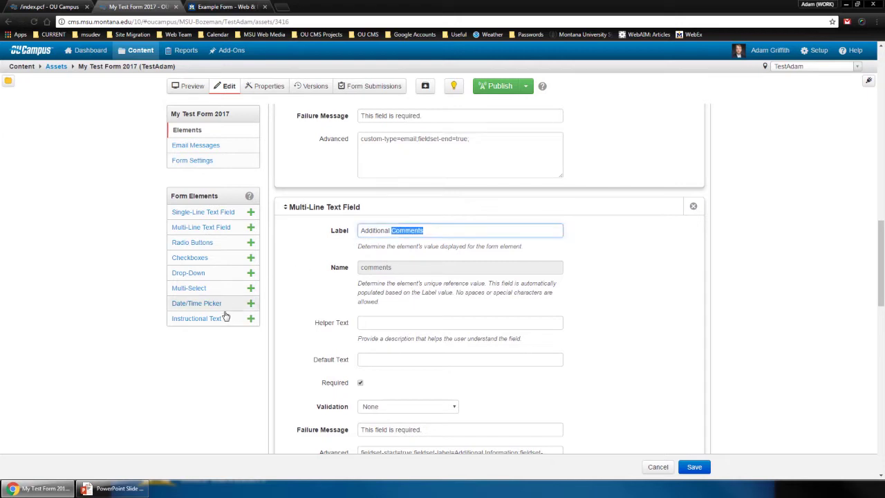
# Add an Instructional Text element above Additional Comments and move the fieldset settings into it
pyautogui.moveTo(200, 318); pyautogui.dragTo(293, 244)
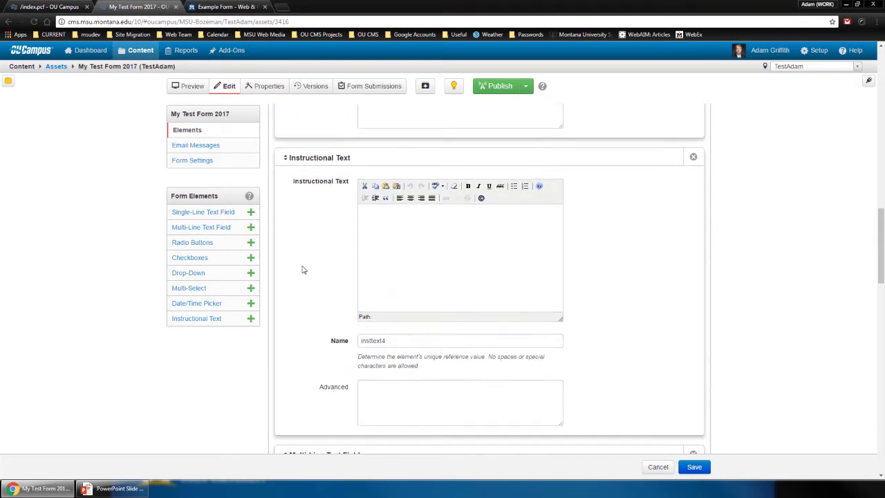
pyautogui.scroll(-5, 302, 270)
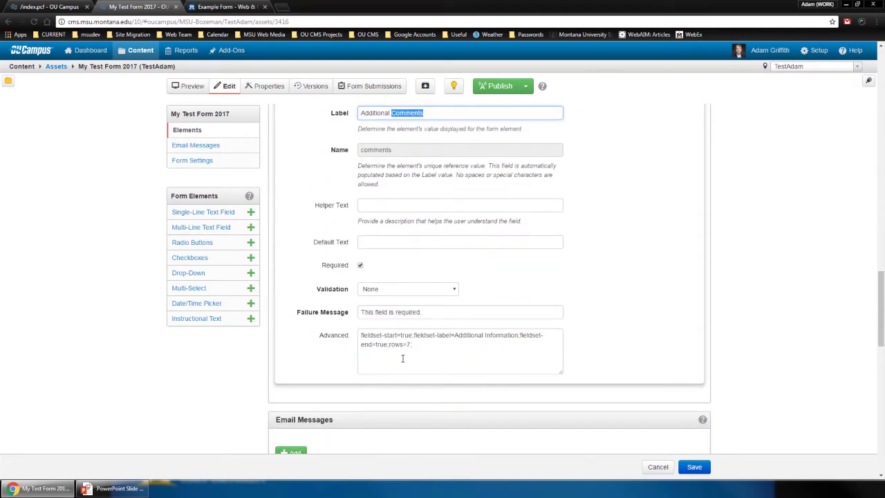
pyautogui.moveTo(361, 335); pyautogui.dragTo(389, 345)
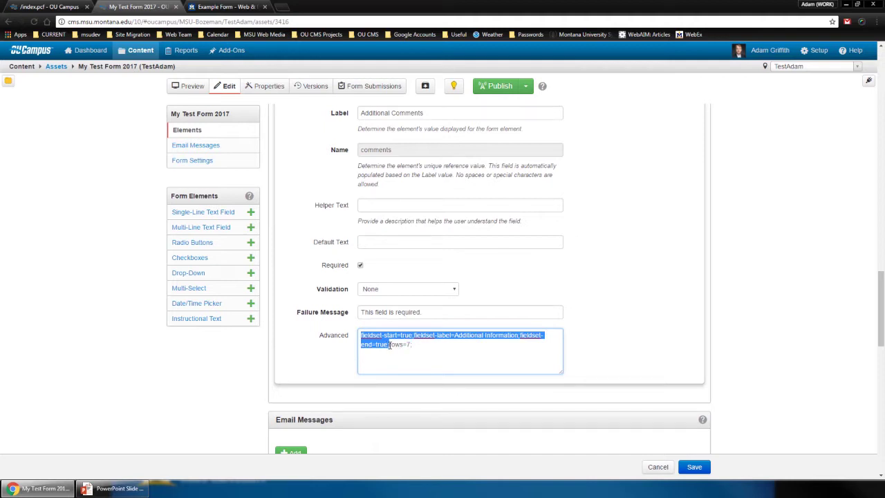
pyautogui.hotkey('ctrl', 'x')
pyautogui.scroll(4, 392, 315)
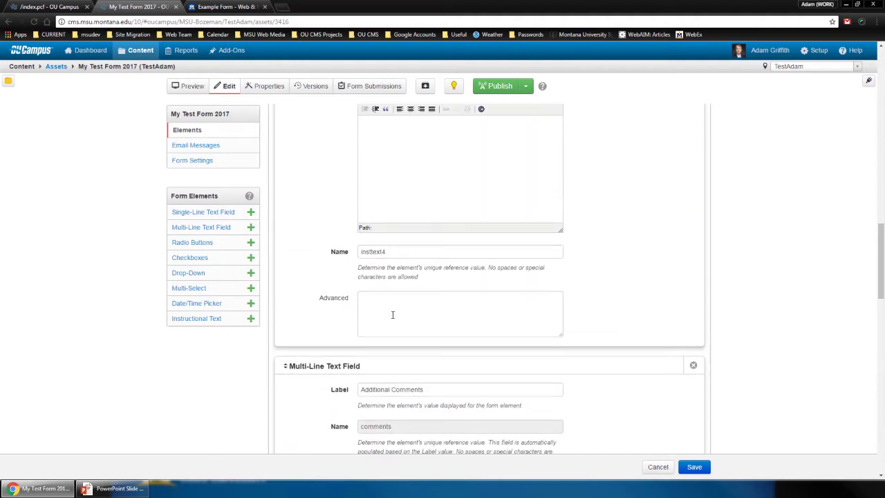
pyautogui.click(392, 314)
pyautogui.hotkey('ctrl', 'v')
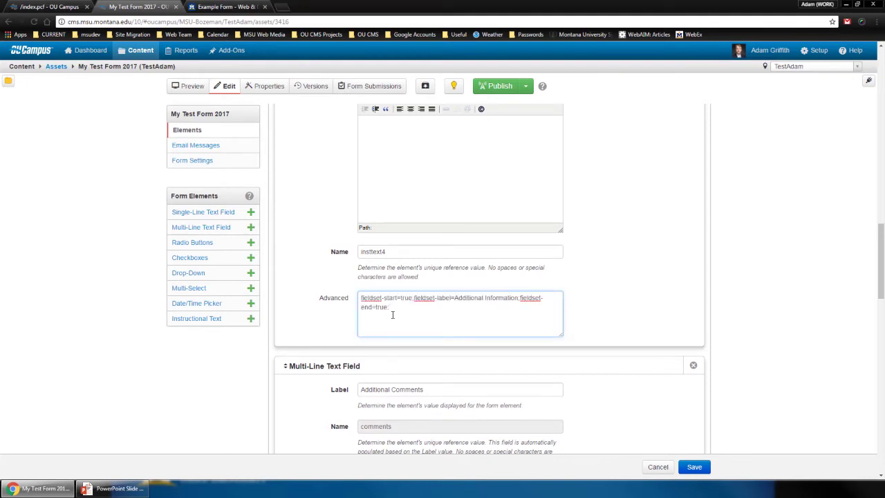
pyautogui.scroll(1, 392, 315)
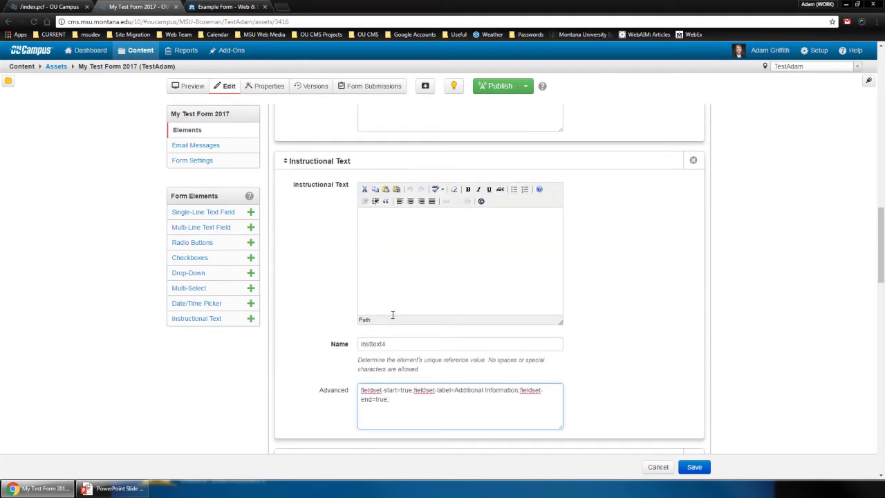
# Write 'The following comments must be from last year's dinner' in the Instructional Text body
pyautogui.click(418, 277)
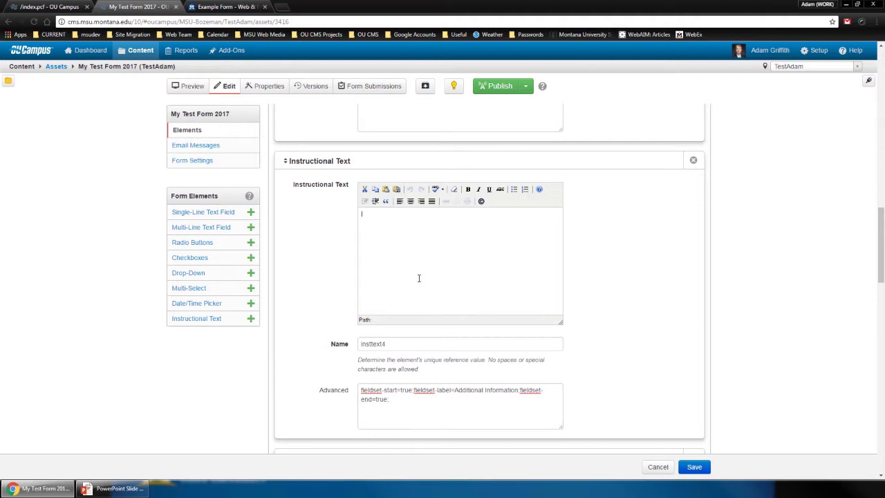
pyautogui.write("The following comments must be from last year's dinner....")
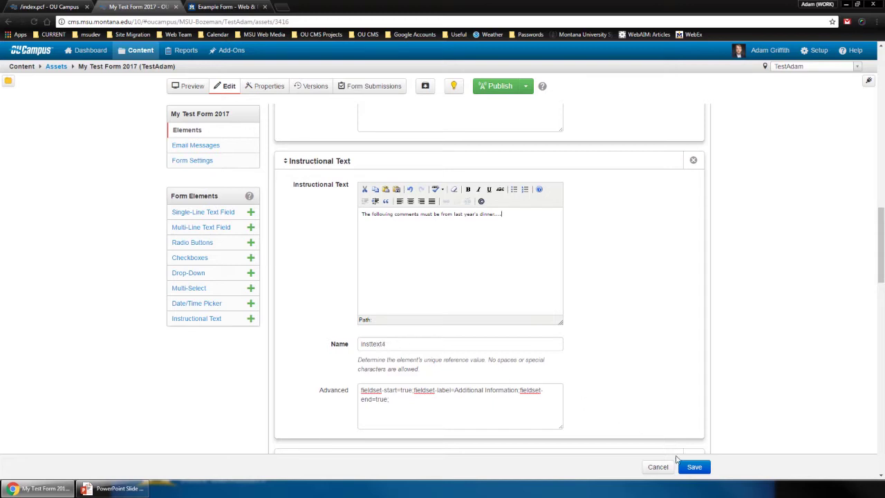
# Save the form asset and publish it along with its page
pyautogui.click(692, 470)
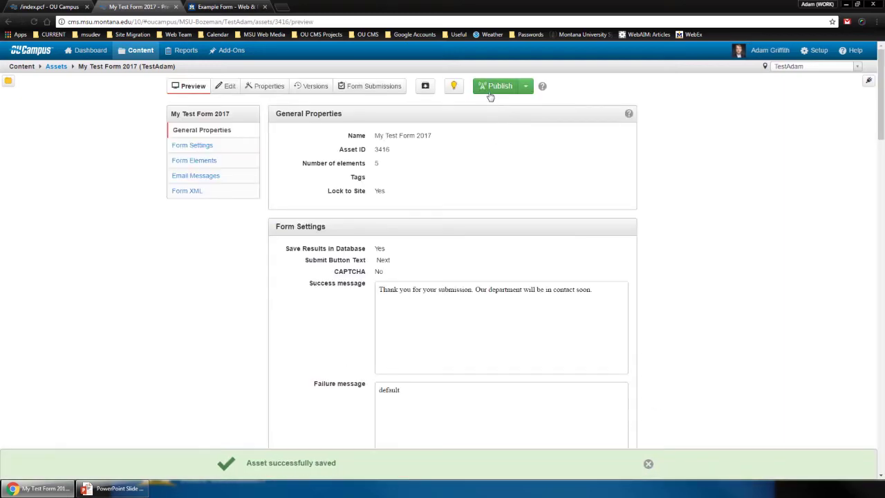
pyautogui.click(490, 97)
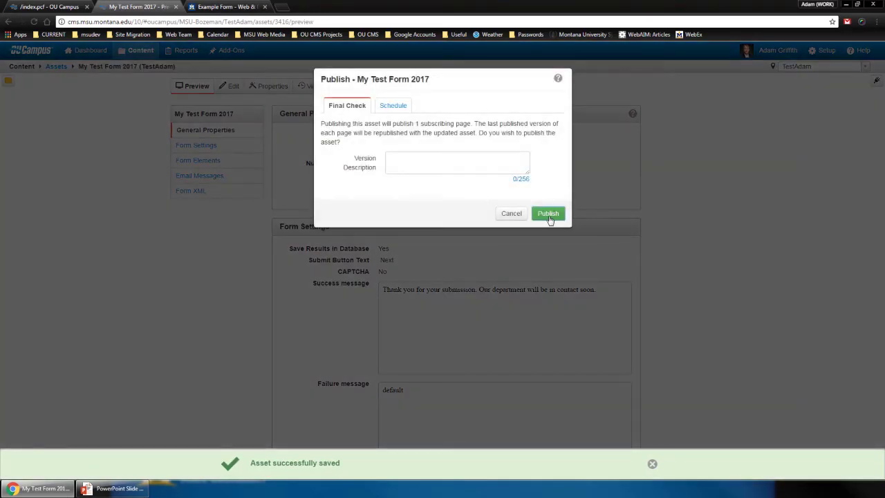
pyautogui.click(548, 216)
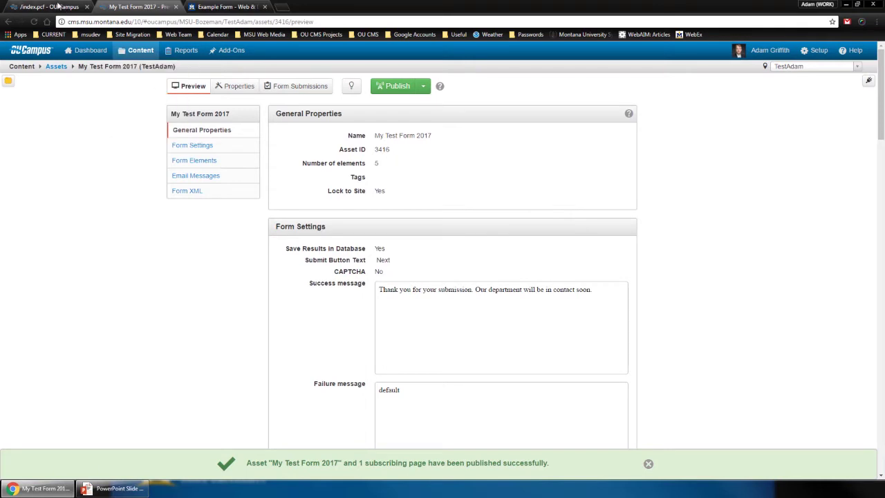
# Reload the form's page to verify the Additional Information note, then return to the asset
pyautogui.click(59, 6)
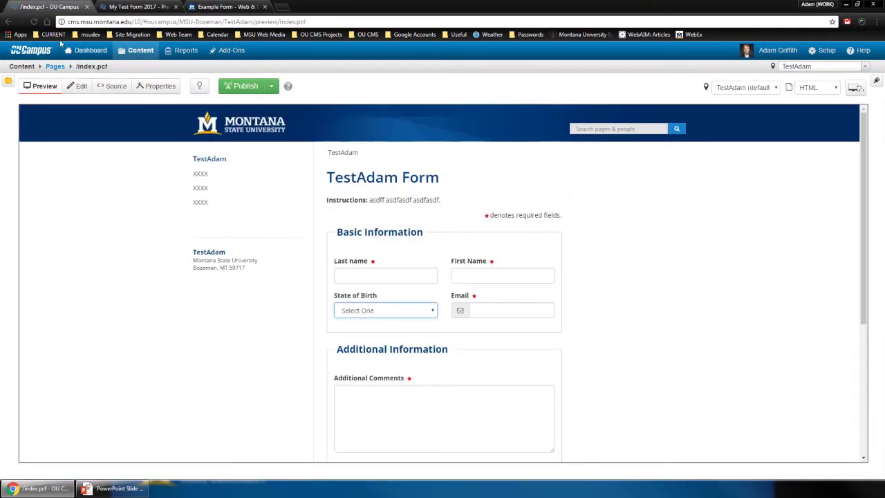
pyautogui.click(33, 22)
pyautogui.scroll(-2, 243, 302)
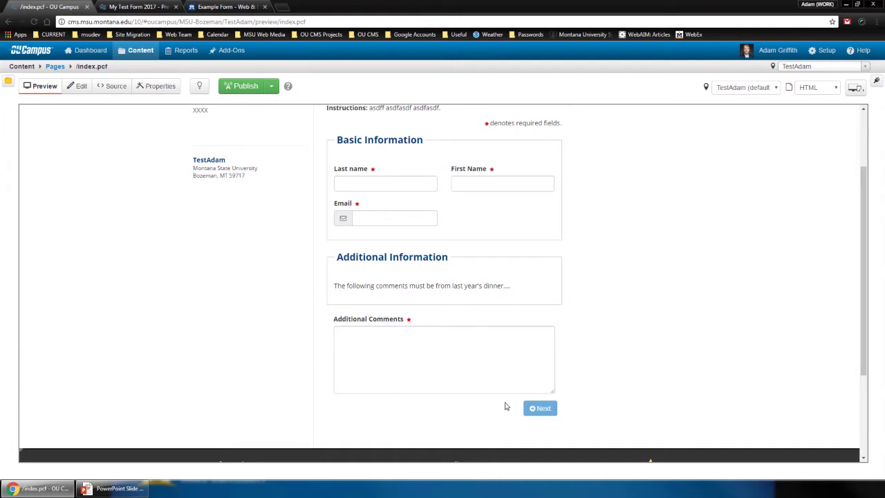
pyautogui.click(145, 9)
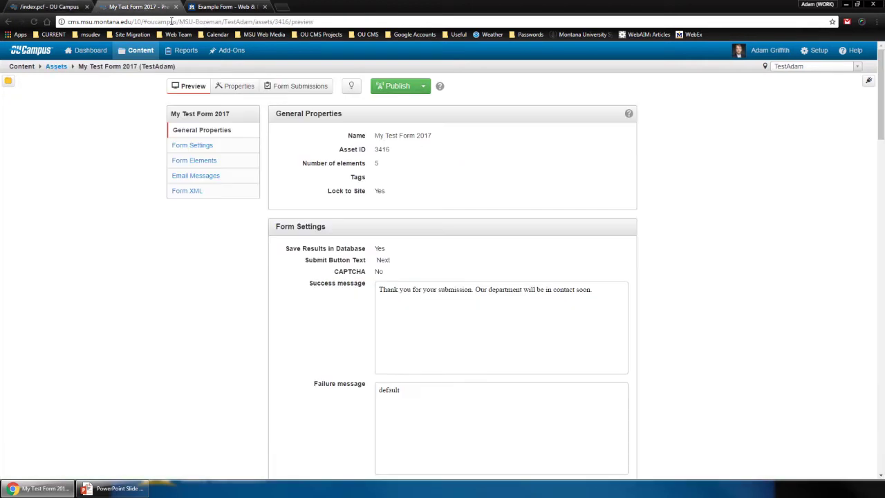
# Check out the asset and cut fieldset-end=true; from the Instructional Text settings
pyautogui.click(354, 89)
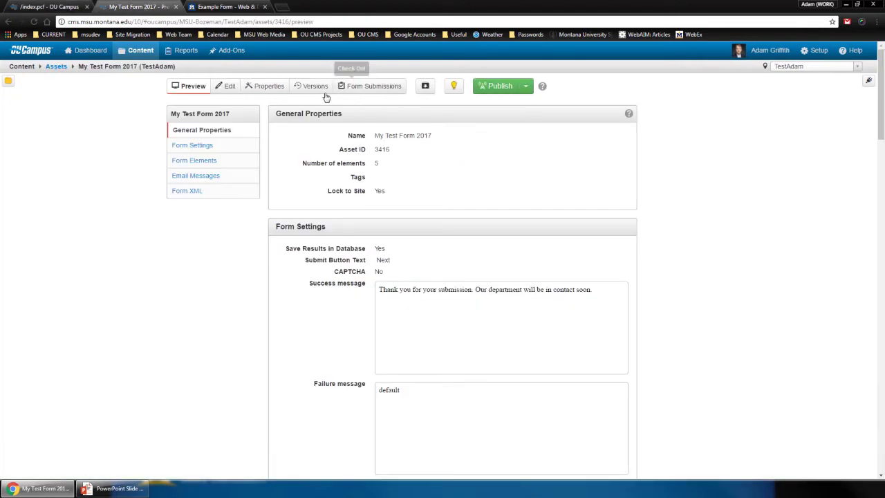
pyautogui.click(238, 92)
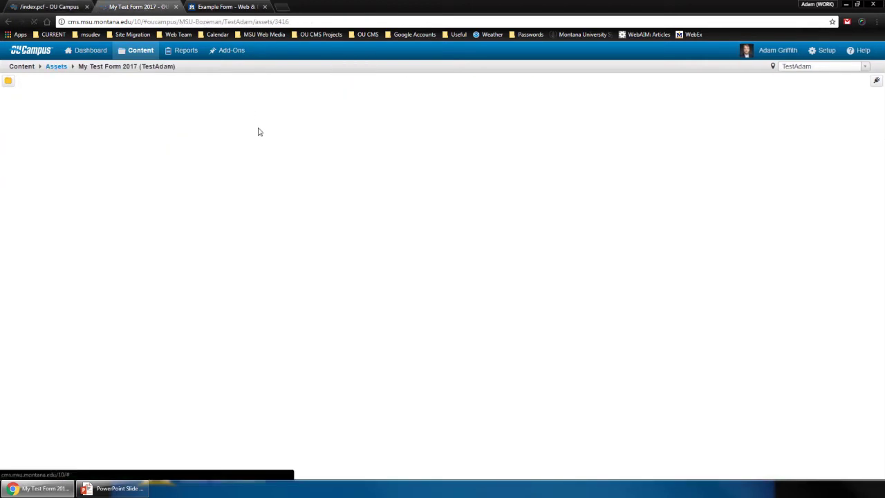
pyautogui.scroll(-1, 306, 256)
pyautogui.scroll(-10, 306, 257)
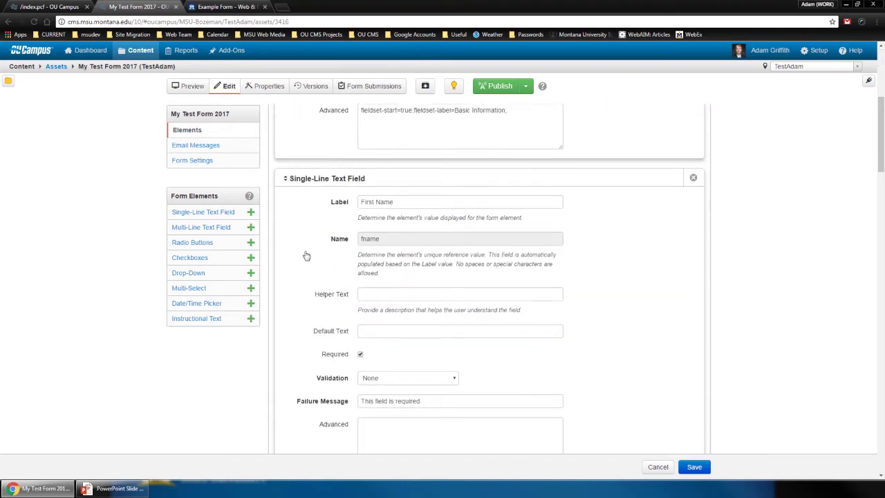
pyautogui.scroll(-5, 306, 255)
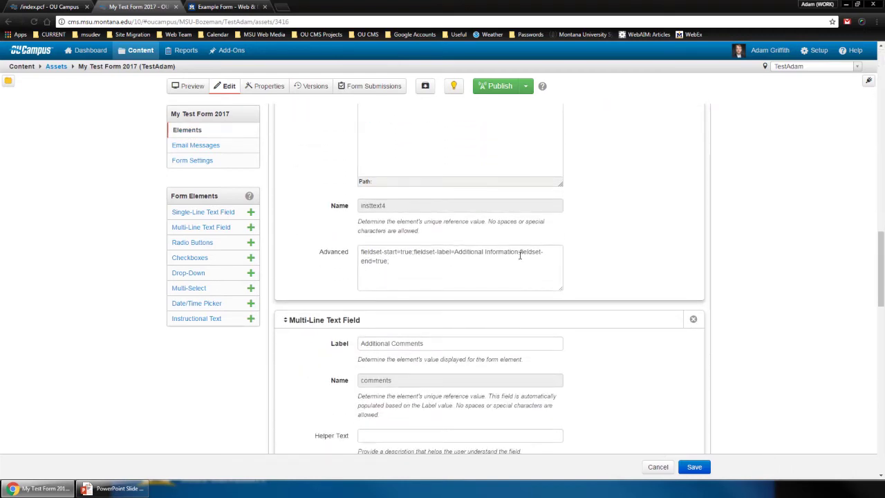
pyautogui.moveTo(519, 253); pyautogui.dragTo(526, 265)
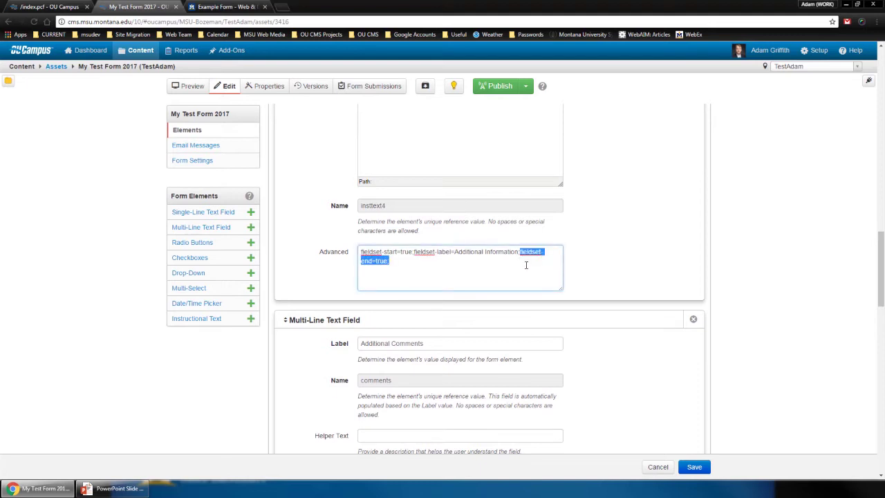
pyautogui.hotkey('ctrl', 'x')
# Paste fieldset-end=true; after rows=7; in the Additional Comments advanced settings
pyautogui.scroll(-3, 498, 267)
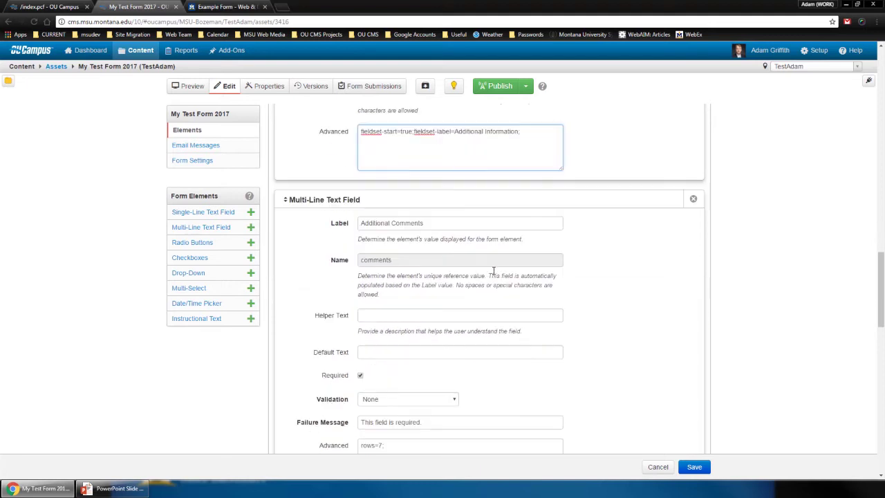
pyautogui.scroll(-1, 459, 333)
pyautogui.click(428, 300)
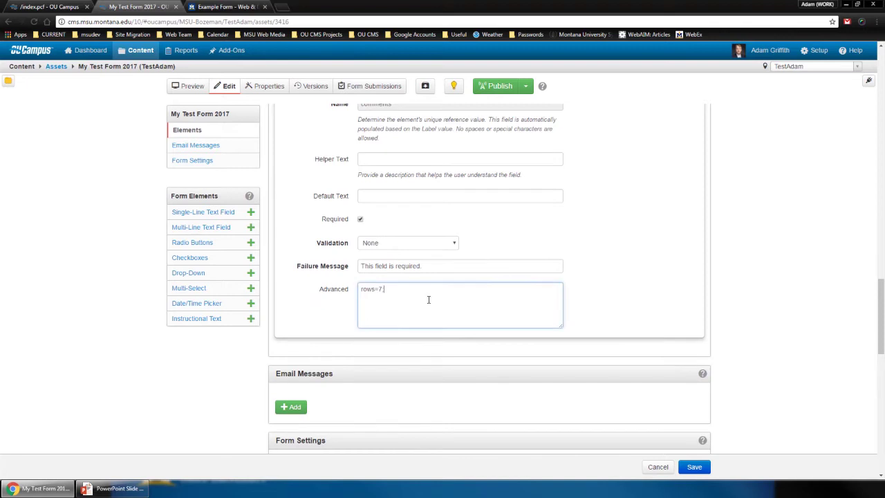
pyautogui.hotkey('ctrl', 'v')
# Save the edited form asset and publish it again
pyautogui.click(694, 467)
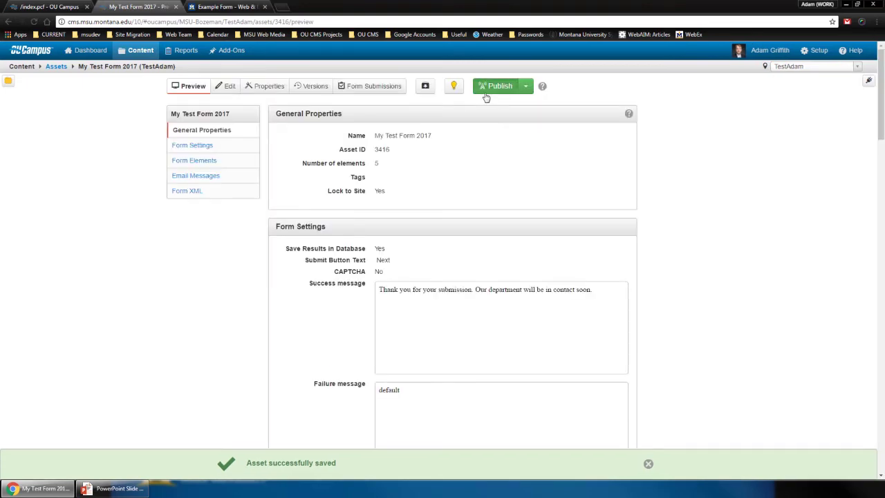
pyautogui.click(486, 90)
pyautogui.click(547, 215)
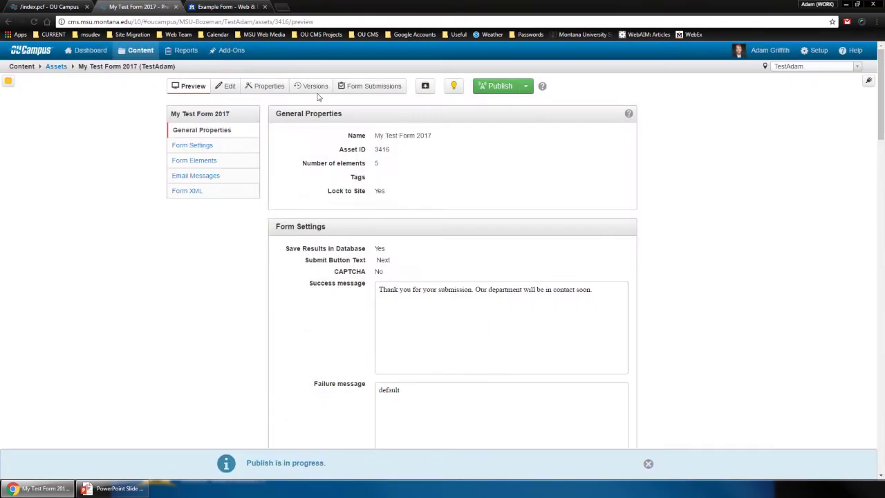
# Reload the index.pcf preview to check the note above Additional Comments, then show the Instructions slide
pyautogui.click(67, 9)
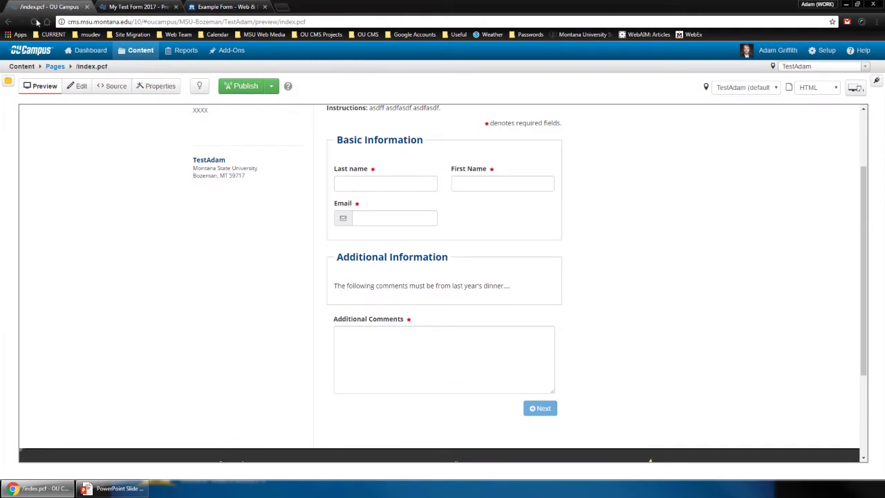
pyautogui.click(34, 22)
pyautogui.scroll(-3, 293, 231)
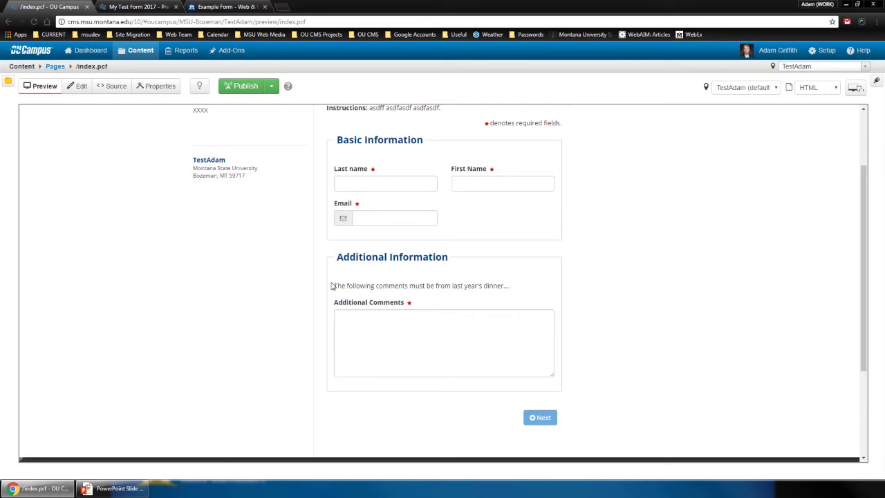
pyautogui.moveTo(336, 285); pyautogui.dragTo(514, 290)
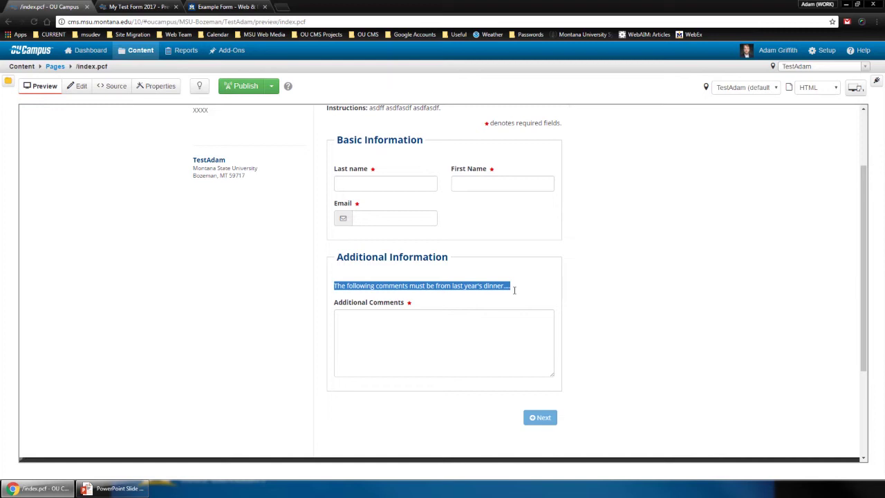
pyautogui.hotkey('alt', 'Tab')
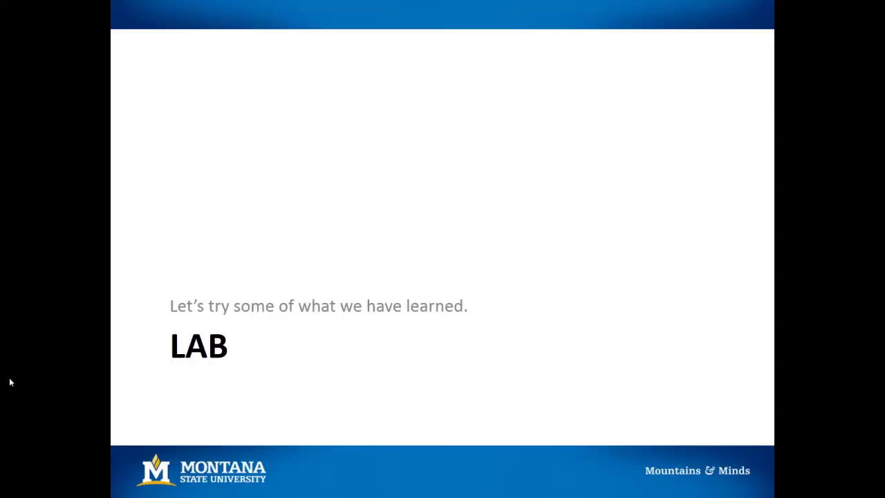
pyautogui.press('Right')
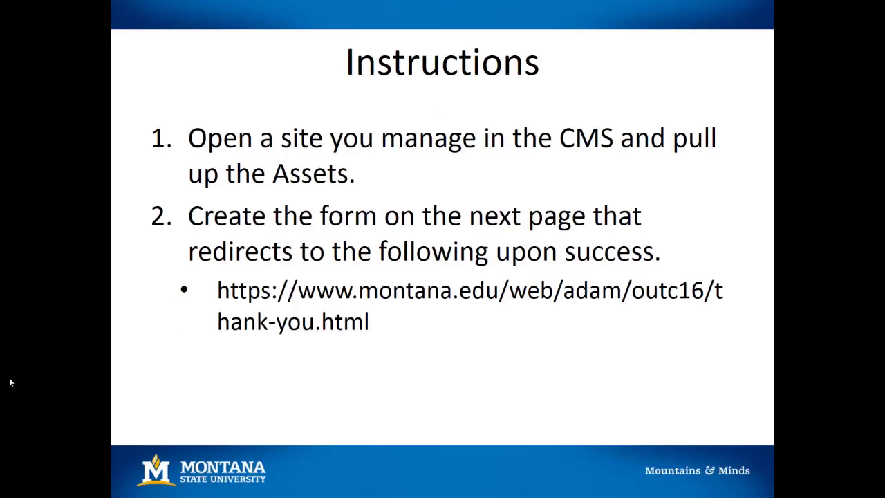